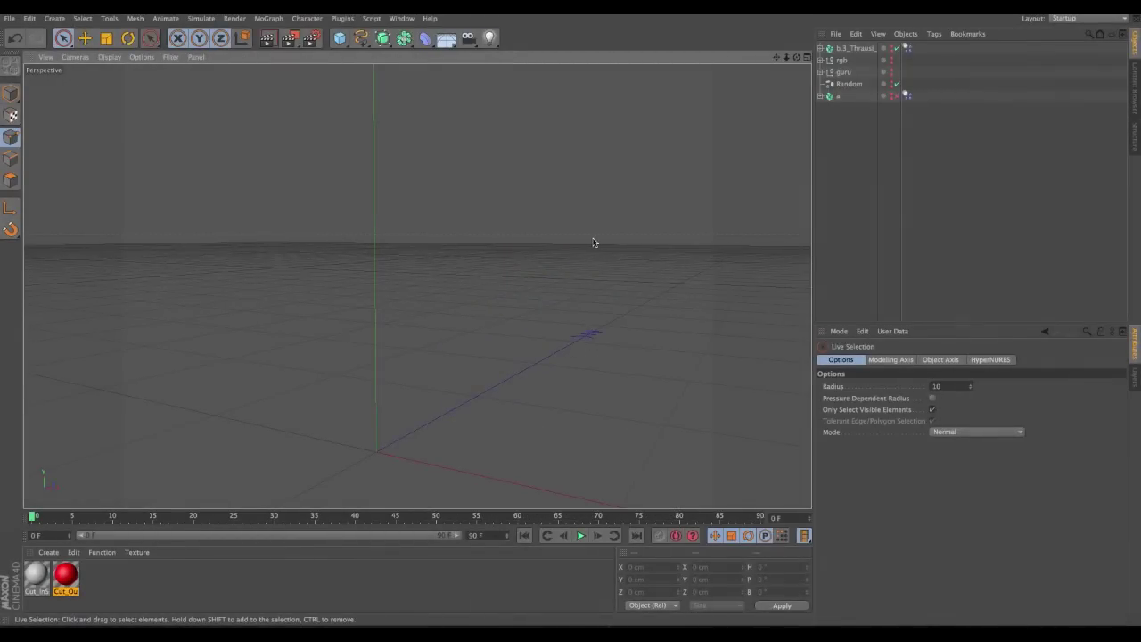
# Switch to After Effects and preview the RGB-Split composition near its start and at about 6 seconds.
pyautogui.press('super+Tab')
pyautogui.press('super+Tab')
pyautogui.press('super+shift+Tab')
pyautogui.click(569, 336)
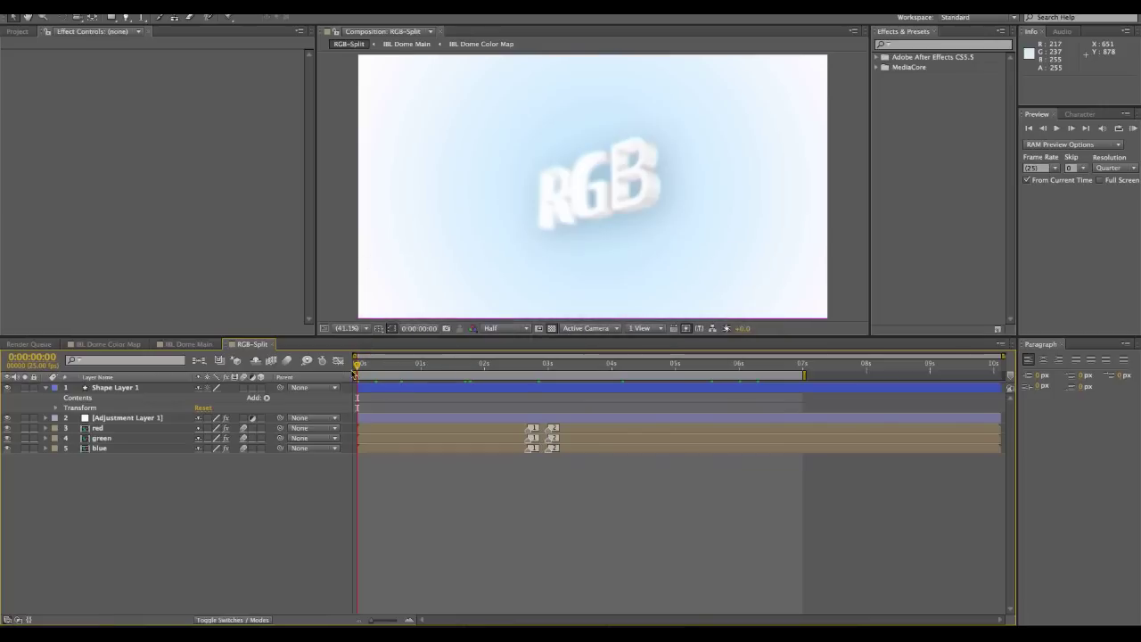
pyautogui.moveTo(385, 367); pyautogui.dragTo(410, 365)
pyautogui.click(747, 366)
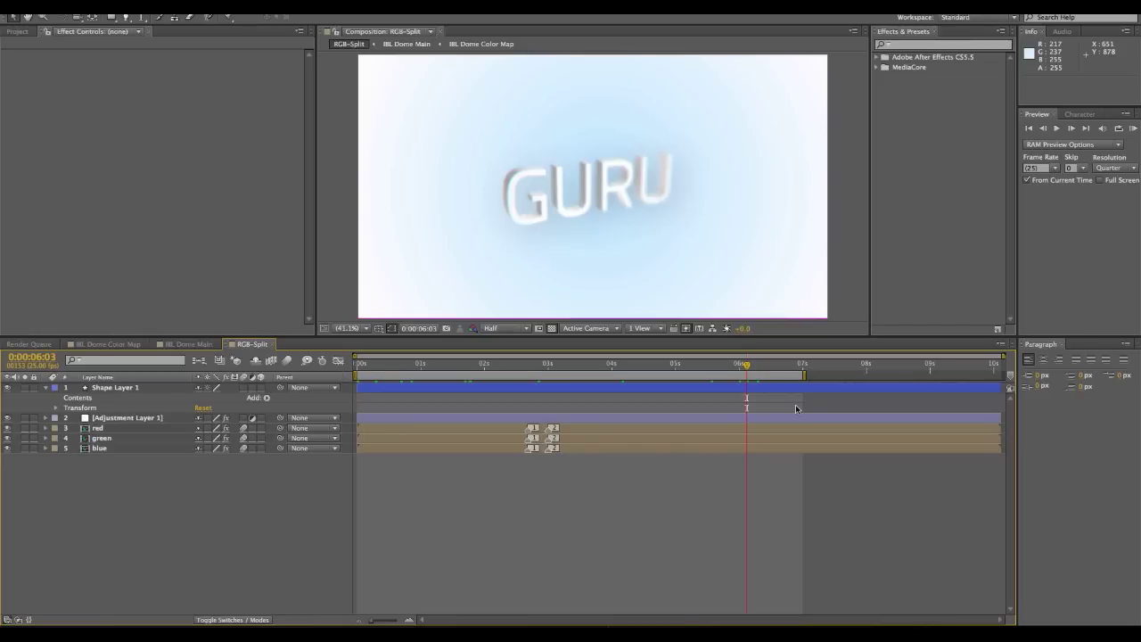
# Switch to Safari, examine the Thrausi plugin page and its download options on Nitro4D, and return to Cinema 4D.
pyautogui.press('super+Tab')
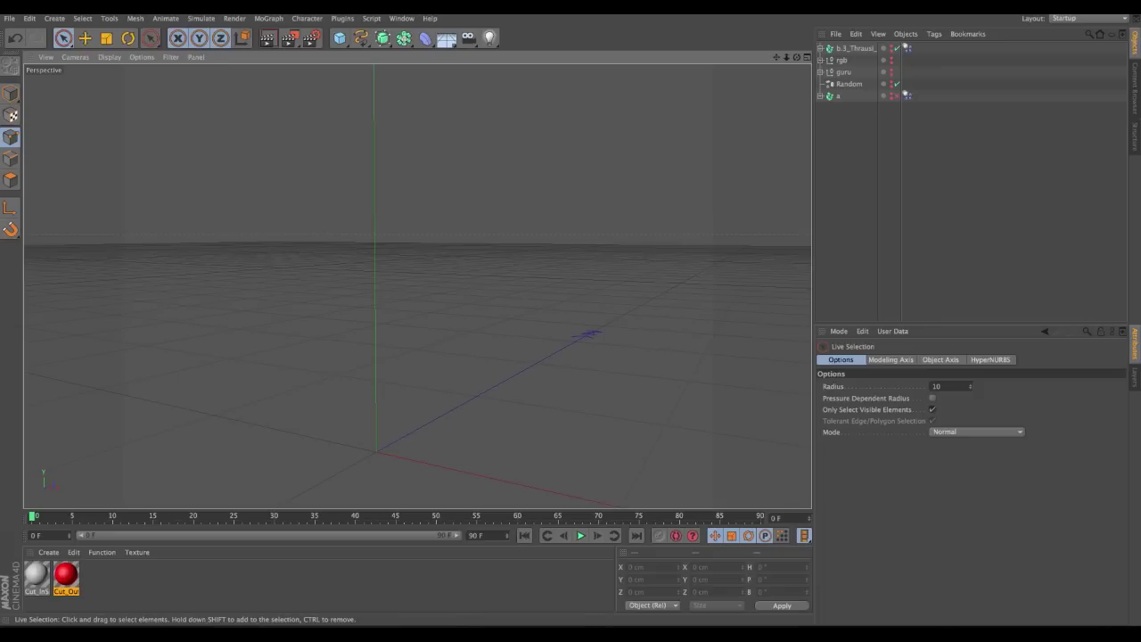
pyautogui.press('super+Tab')
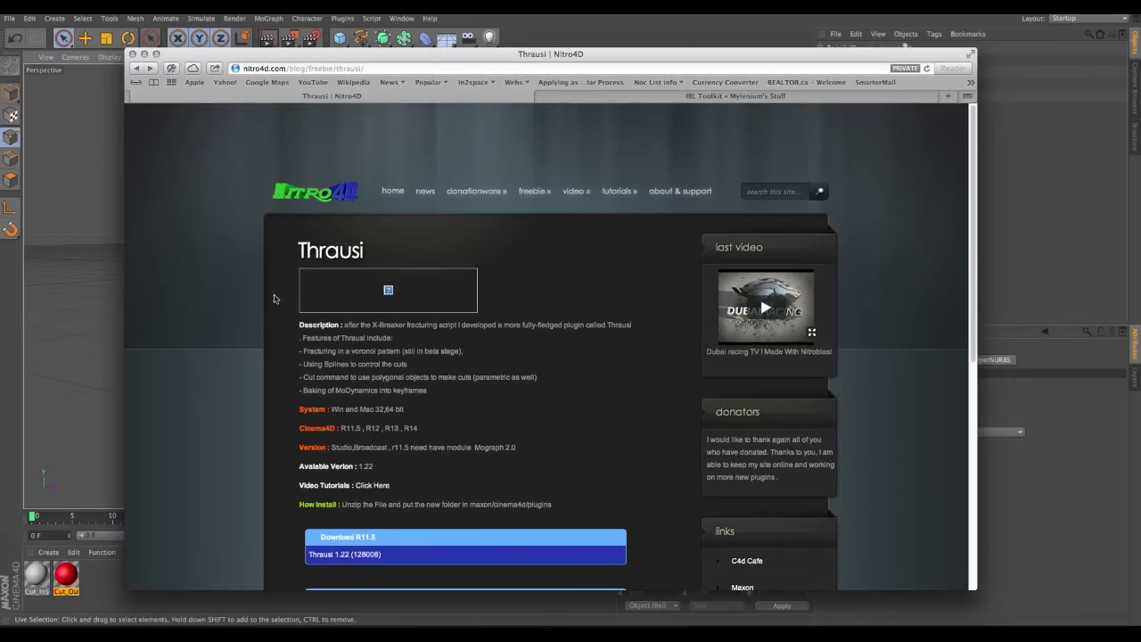
pyautogui.moveTo(387, 61); pyautogui.dragTo(322, 37)
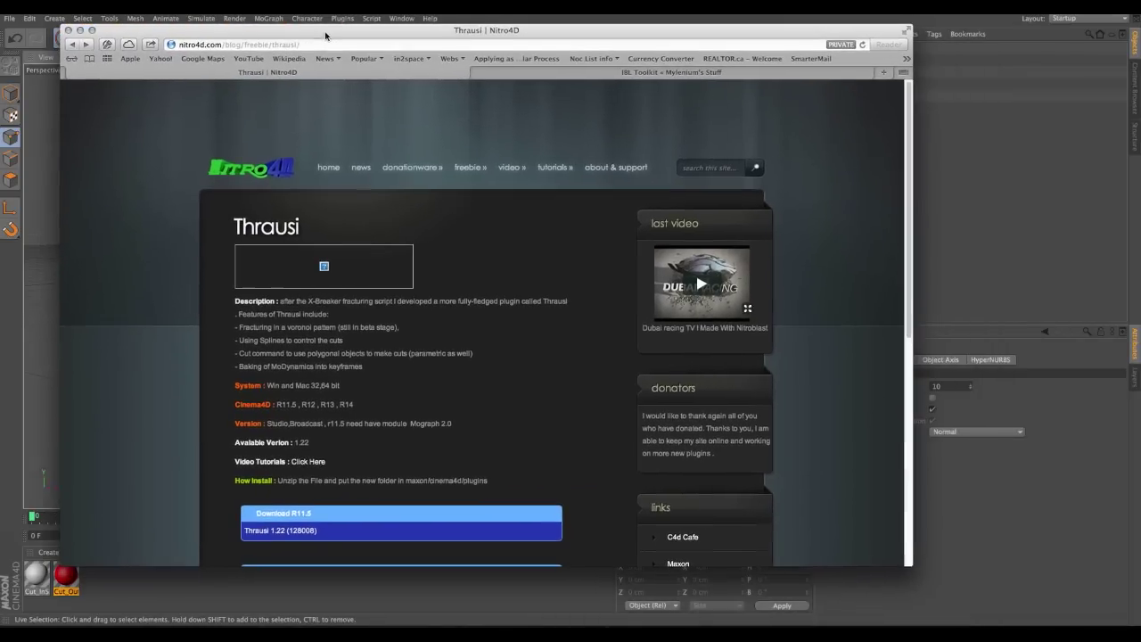
pyautogui.scroll(-5, 907, 234)
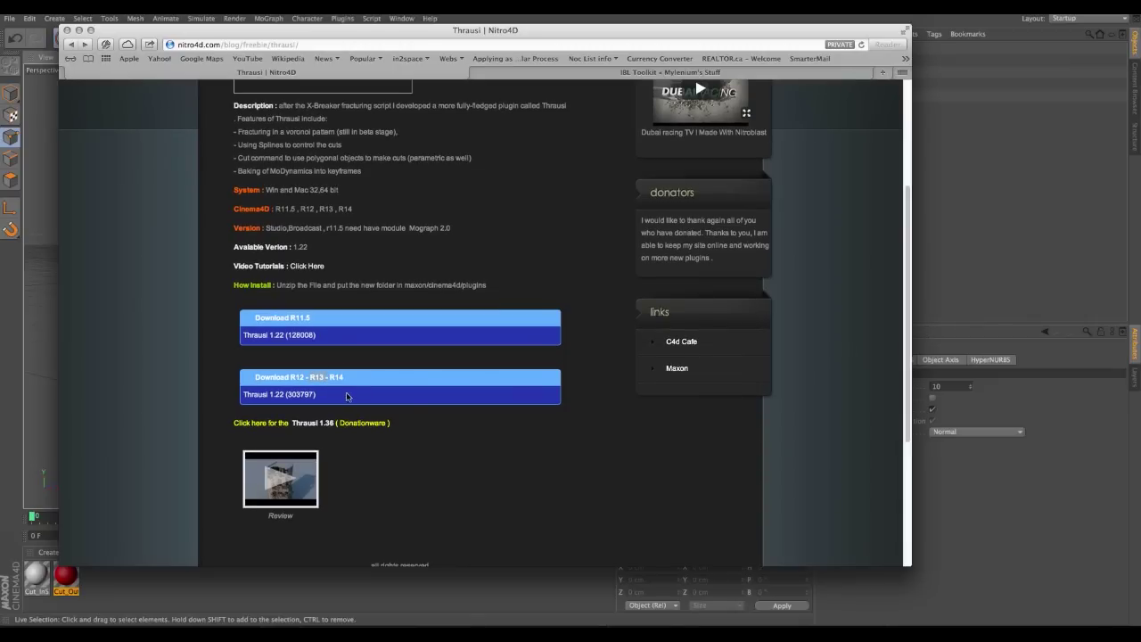
pyautogui.scroll(5, 905, 366)
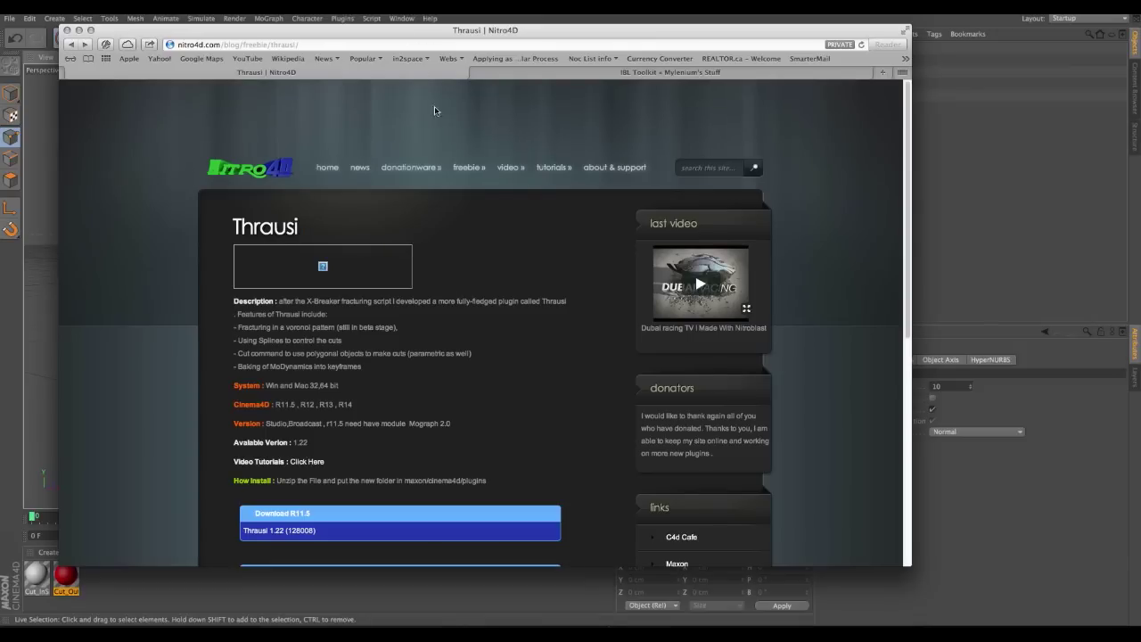
pyautogui.moveTo(408, 169)
pyautogui.press('super+m')
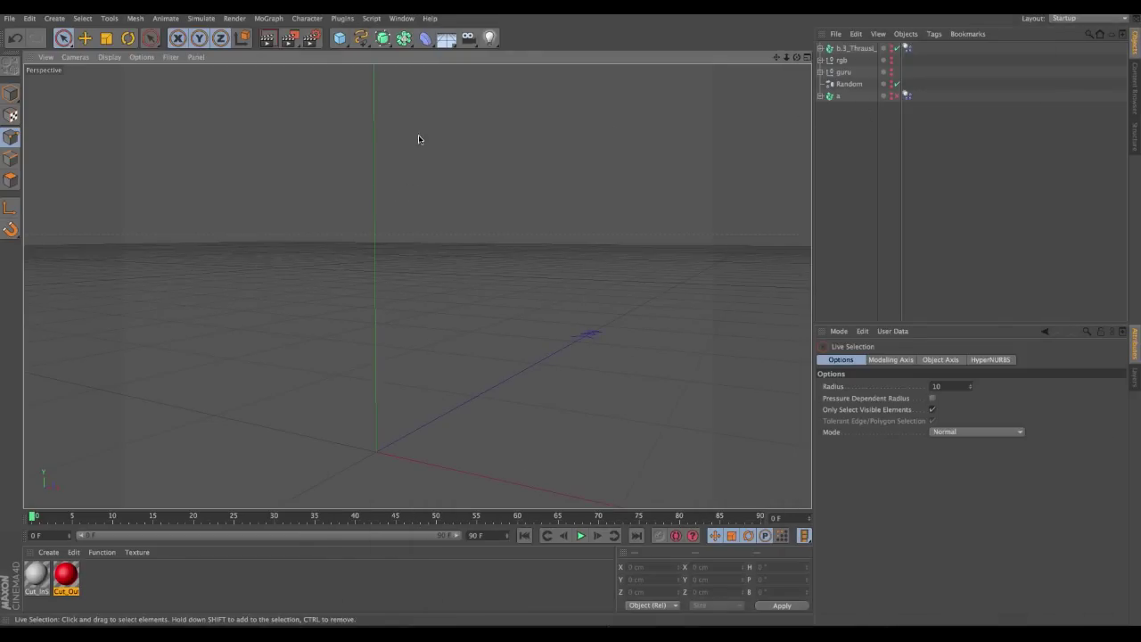
# Add a MoText object with the text "a" and set its alignment to Middle.
pyautogui.click(268, 20)
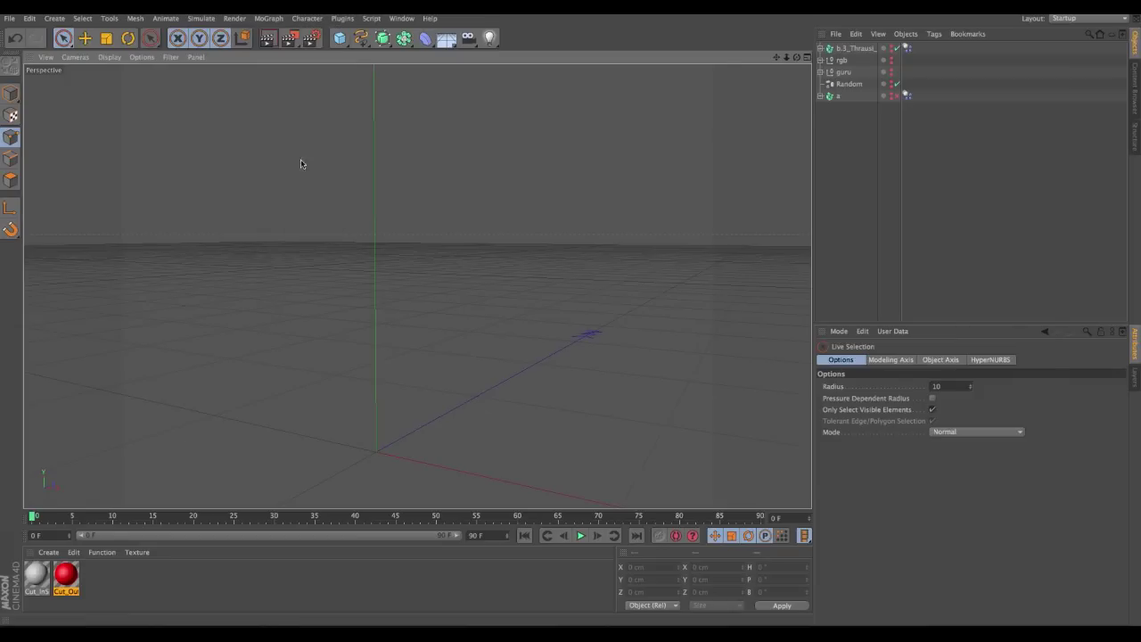
pyautogui.click(303, 161)
pyautogui.doubleClick(839, 415)
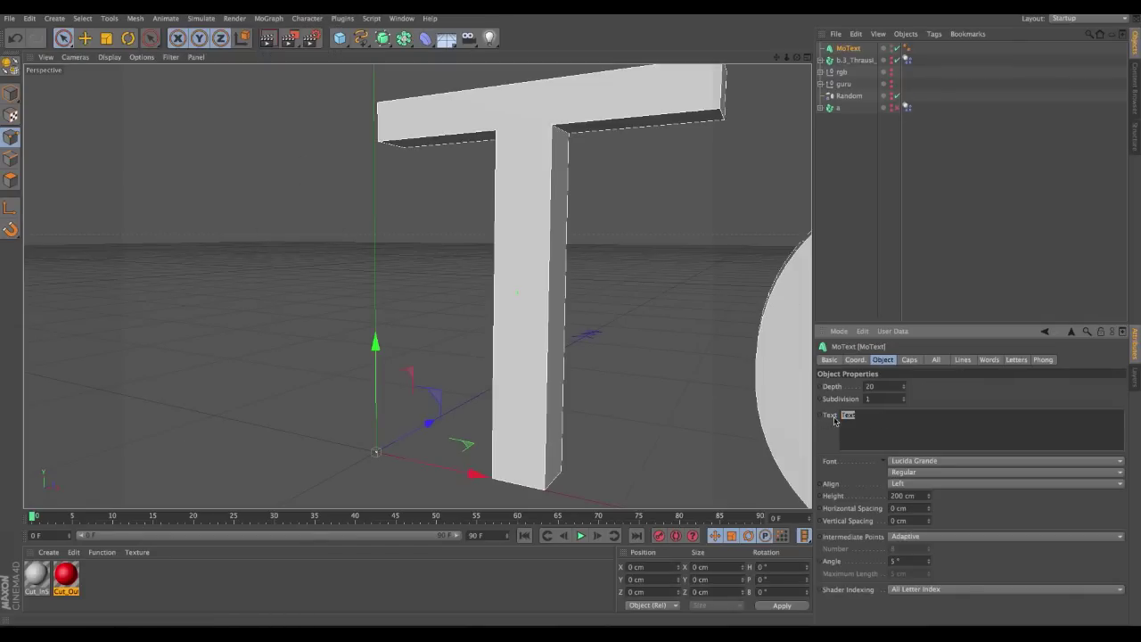
pyautogui.write('a')
pyautogui.click(922, 482)
pyautogui.click(928, 505)
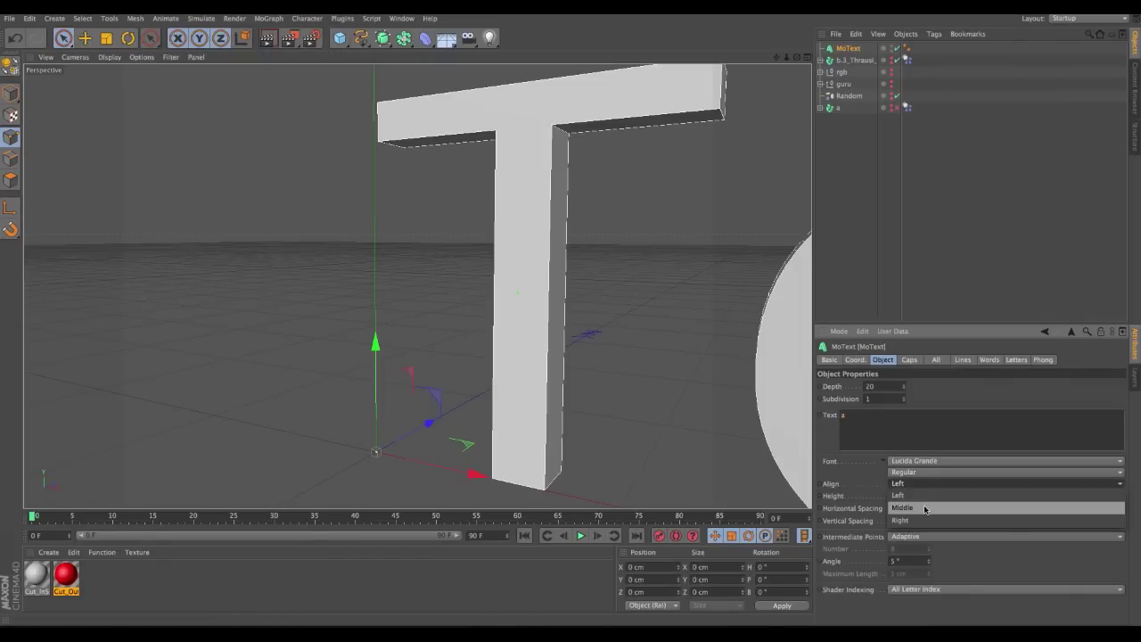
# Set the MoText font to TitilliumText22L.
pyautogui.click(940, 462)
pyautogui.scroll(-15, 994, 603)
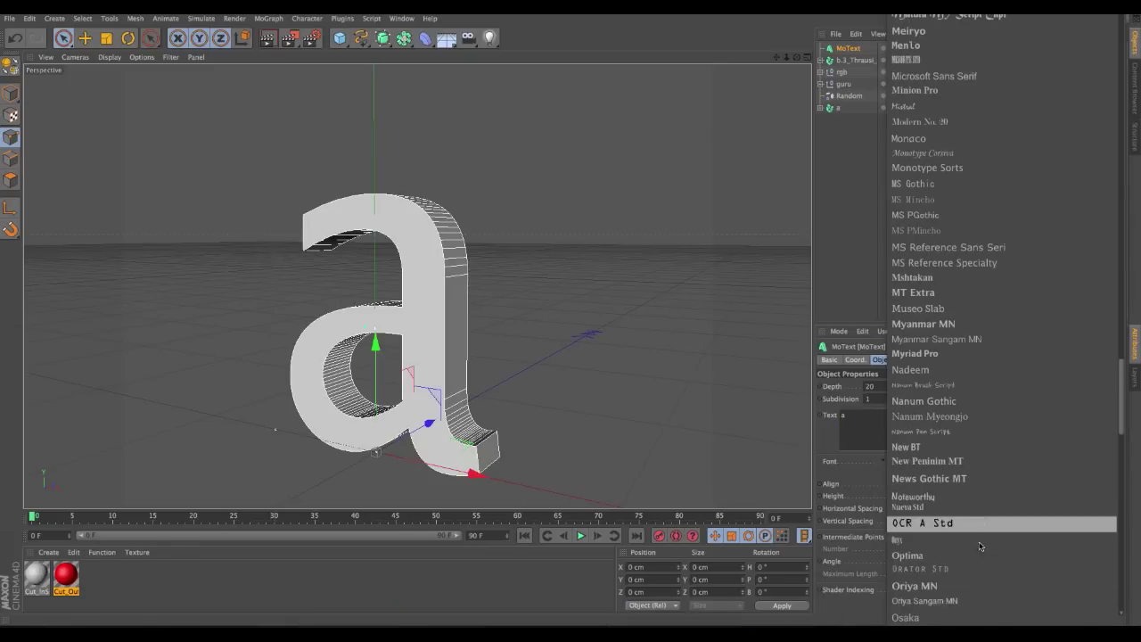
pyautogui.scroll(-15, 994, 611)
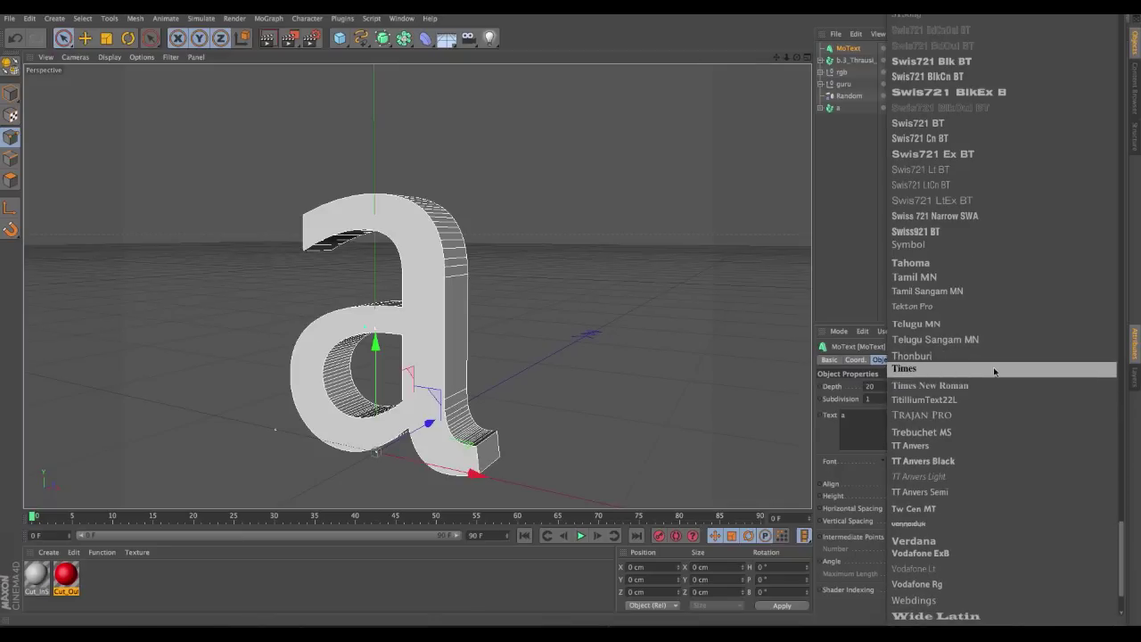
pyautogui.click(988, 401)
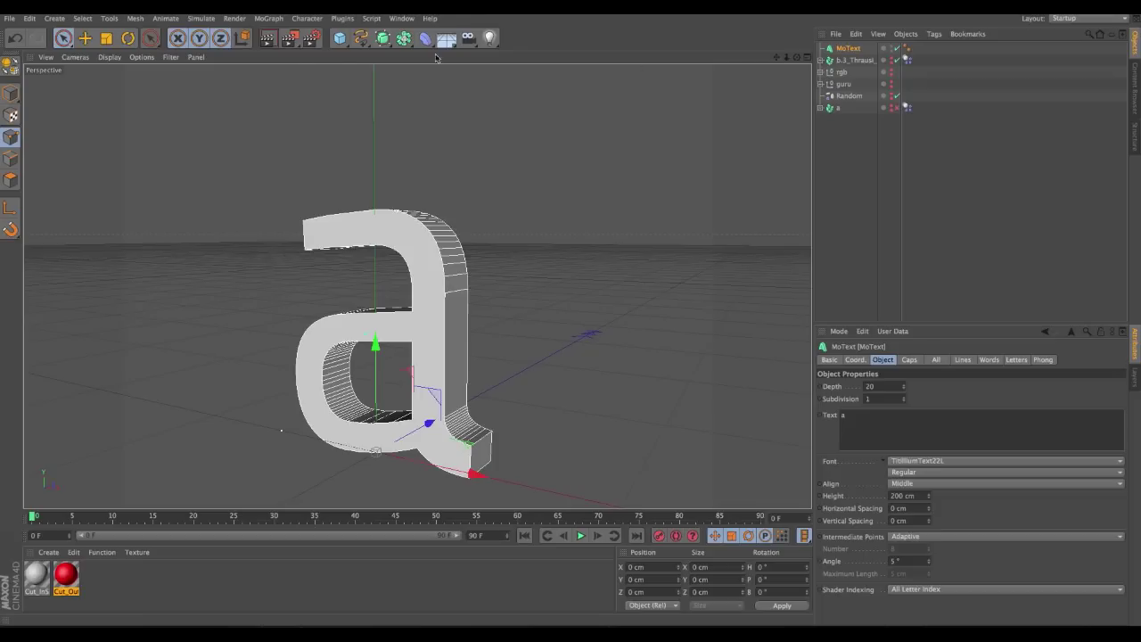
# Fracture the letter "a" with the Thrausi plugin, setting the number of pieces to 76.
pyautogui.click(343, 18)
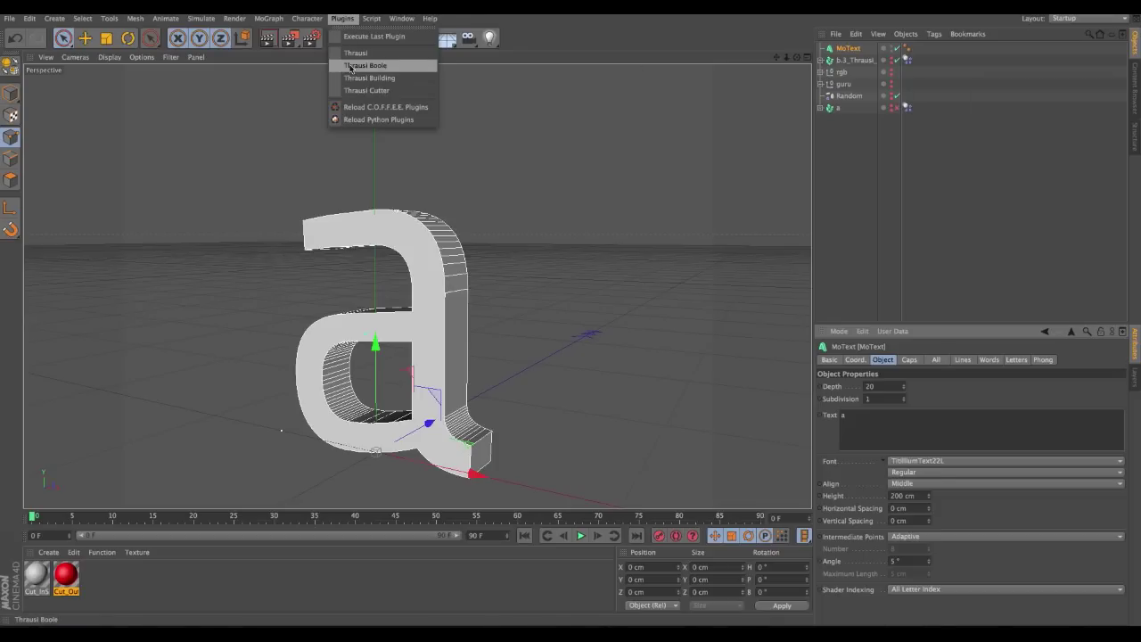
pyautogui.click(354, 54)
pyautogui.moveTo(147, 121); pyautogui.dragTo(795, 92)
pyautogui.write('74')
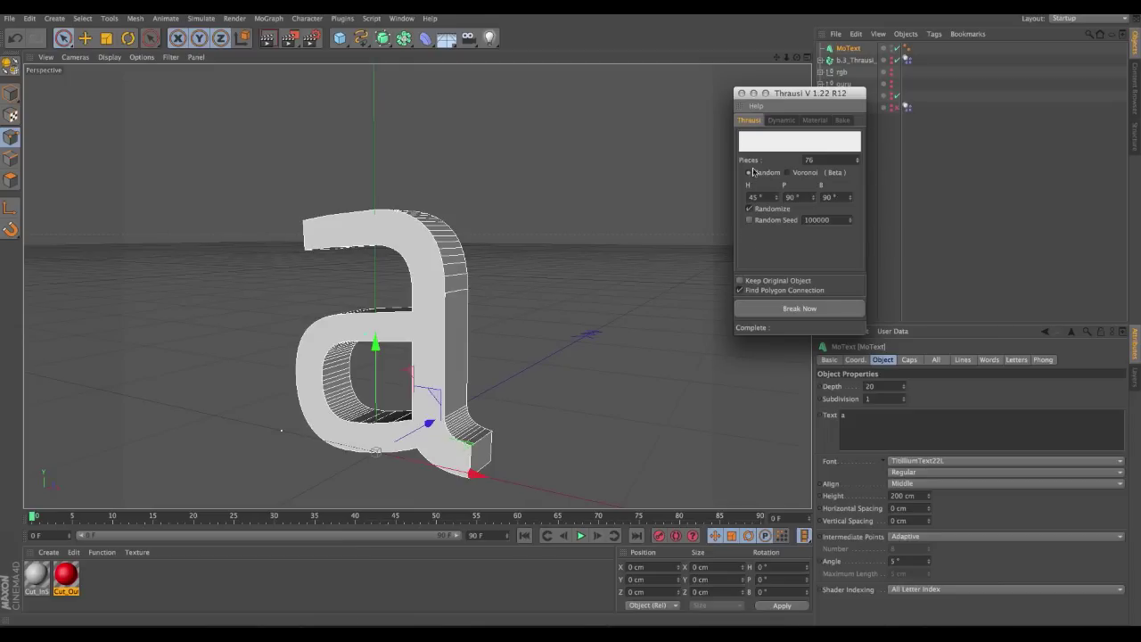
pyautogui.click(802, 312)
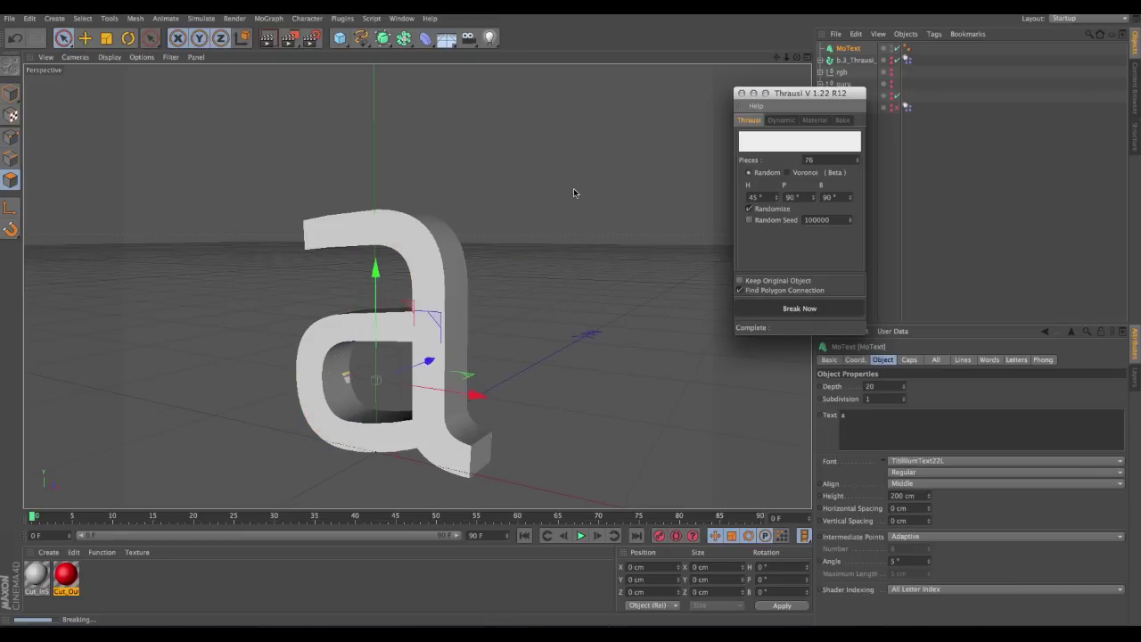
pyautogui.moveTo(758, 93); pyautogui.dragTo(577, 93)
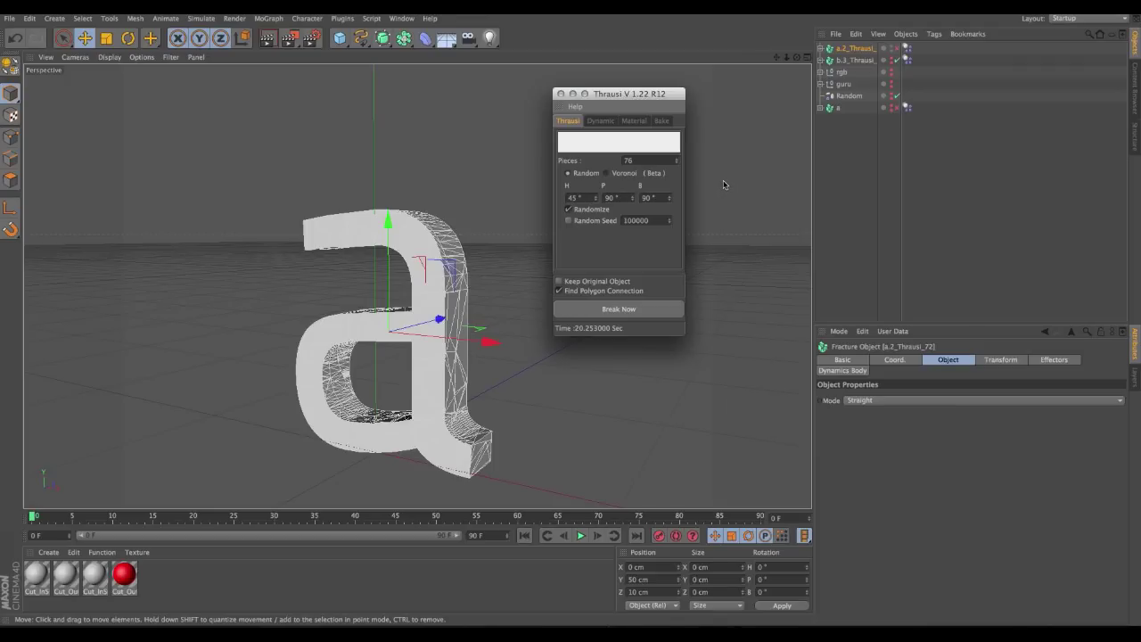
pyautogui.click(859, 129)
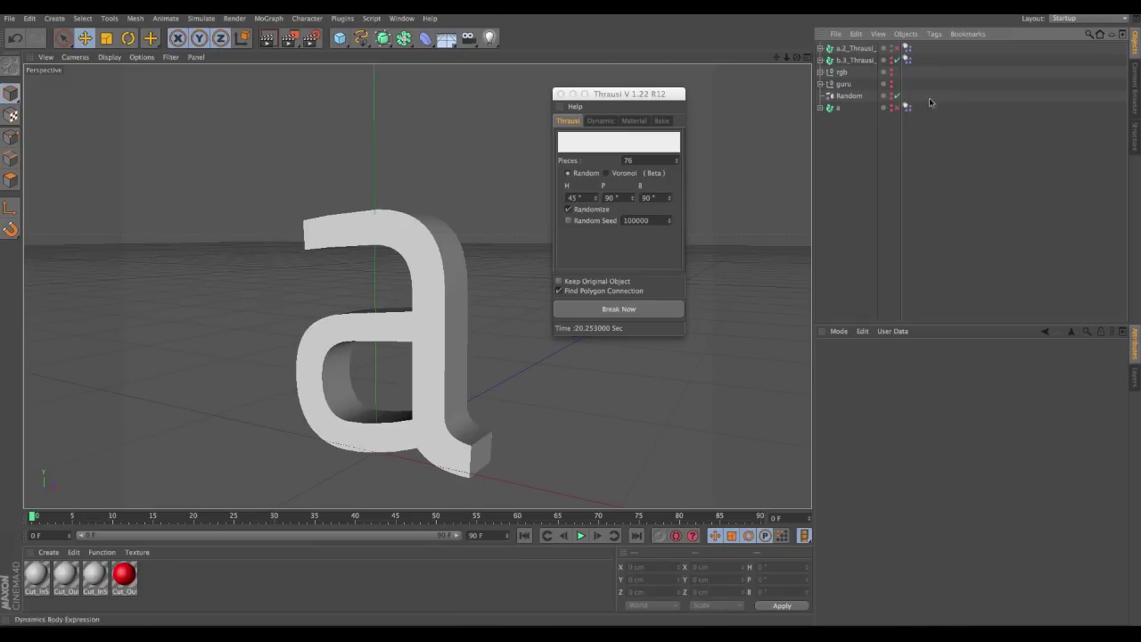
pyautogui.moveTo(948, 97); pyautogui.dragTo(819, 37)
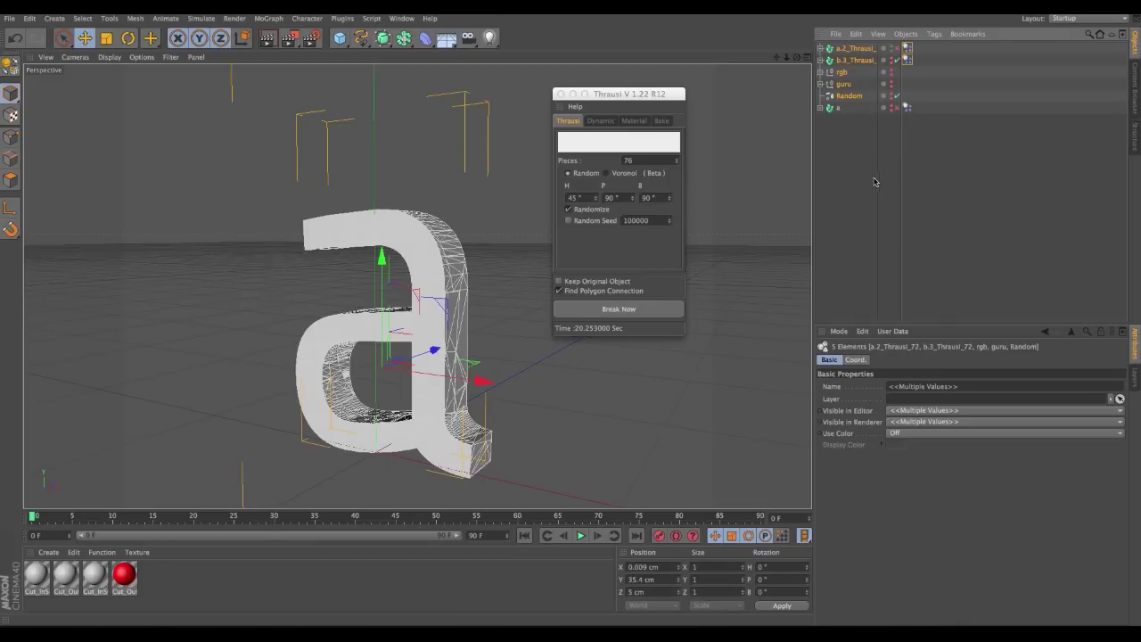
pyautogui.press('Delete')
pyautogui.hotkey('ctrl', 'z')
# Delete all the other objects from the scene, keeping only the newly fractured letter "a".
pyautogui.click(852, 165)
pyautogui.moveTo(899, 148); pyautogui.dragTo(820, 51)
pyautogui.press('Delete')
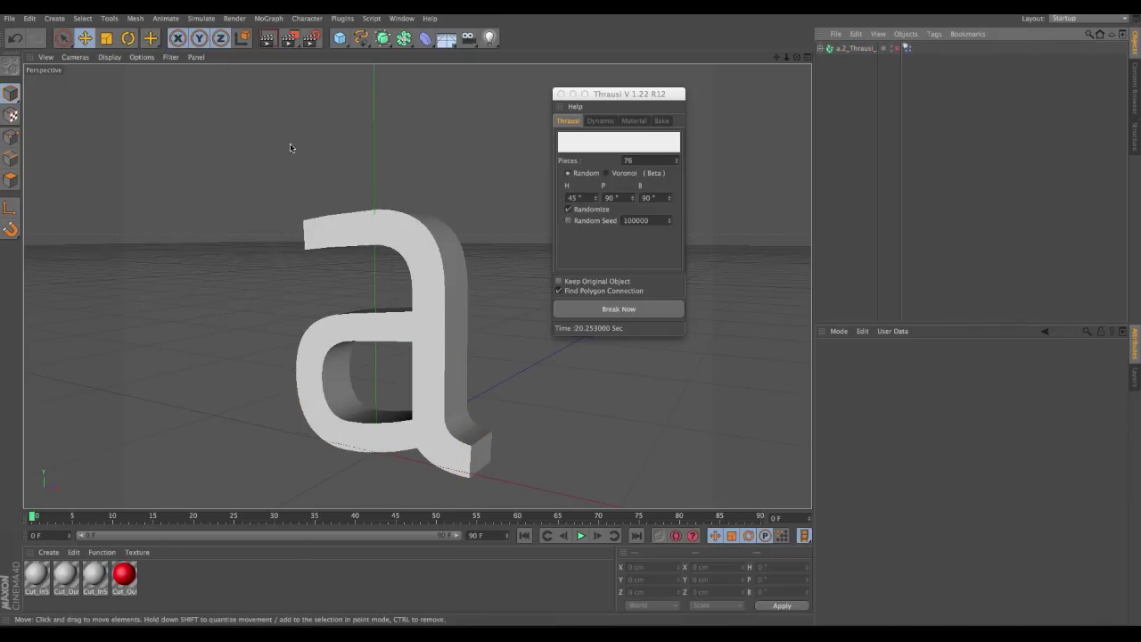
# Save the project as a.c4d in the VideoCopilot Models folder My_Models, replacing the existing file.
pyautogui.click(9, 18)
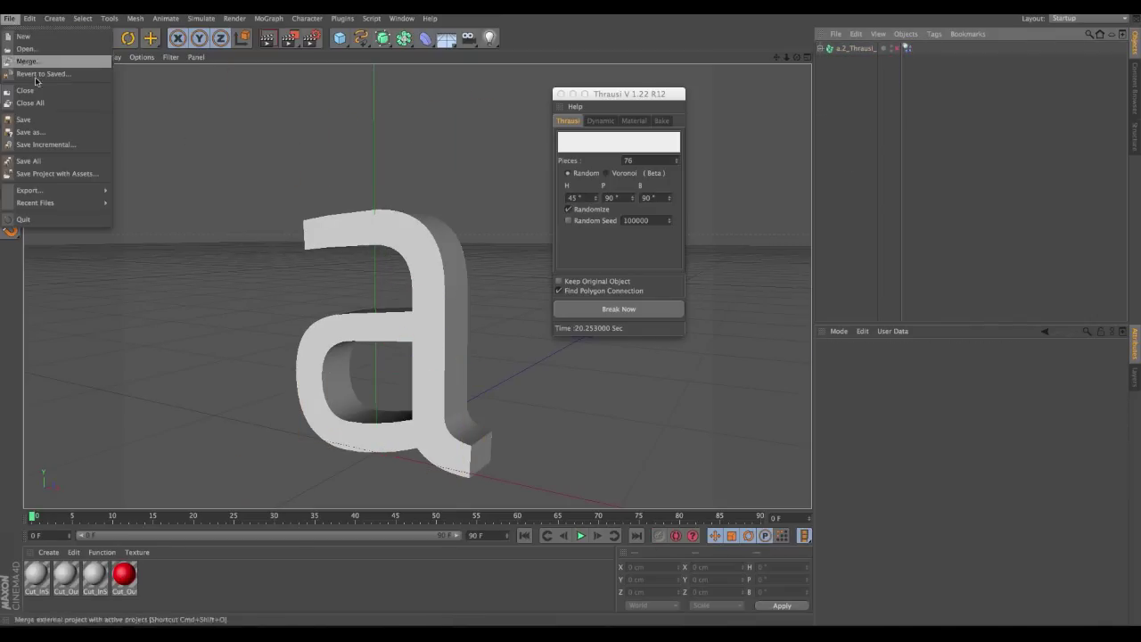
pyautogui.click(31, 132)
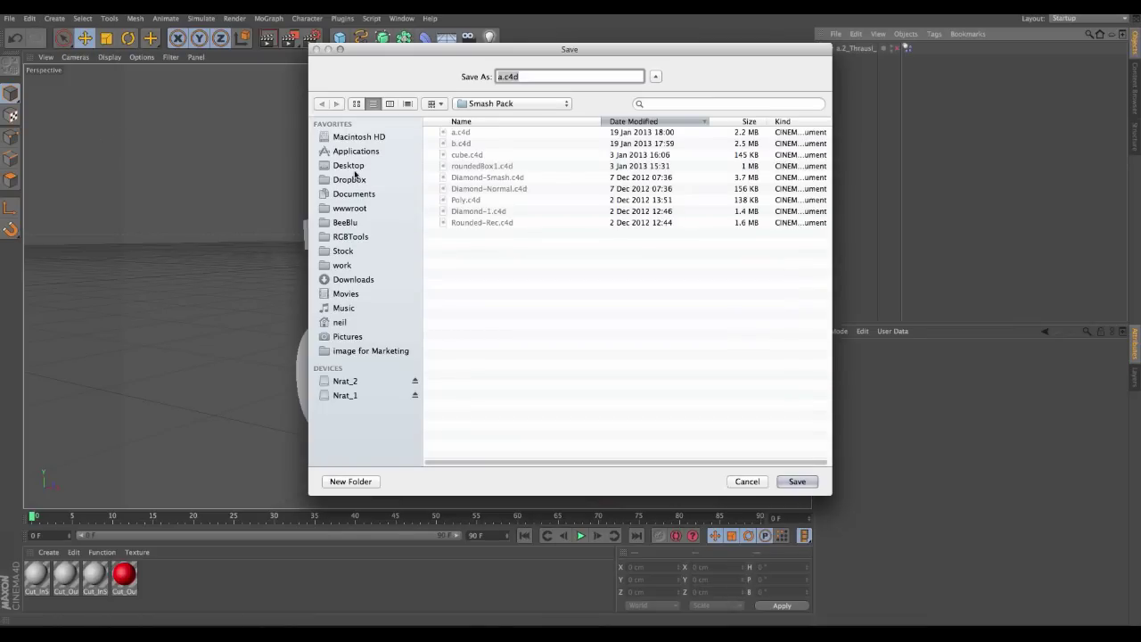
pyautogui.click(496, 104)
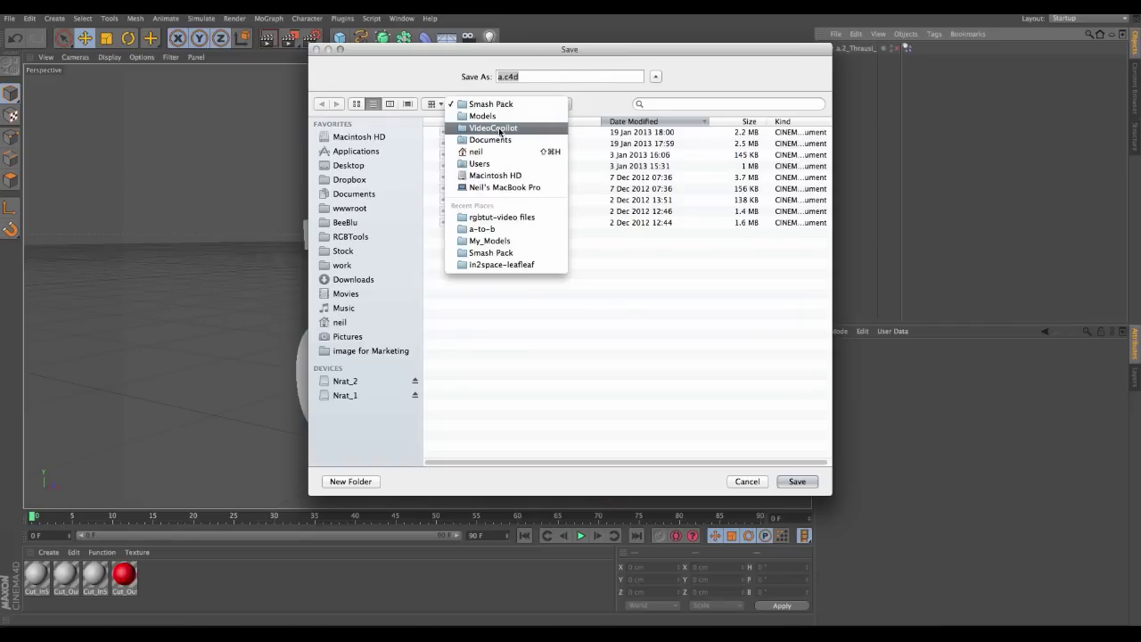
pyautogui.click(497, 128)
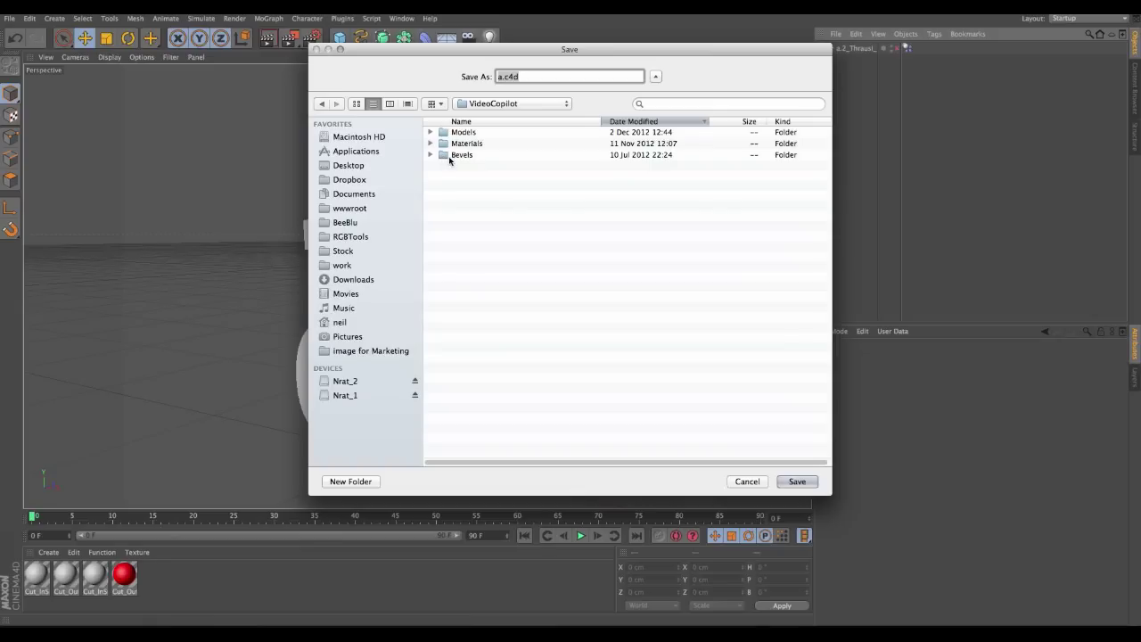
pyautogui.doubleClick(441, 136)
pyautogui.click(443, 133)
pyautogui.doubleClick(443, 133)
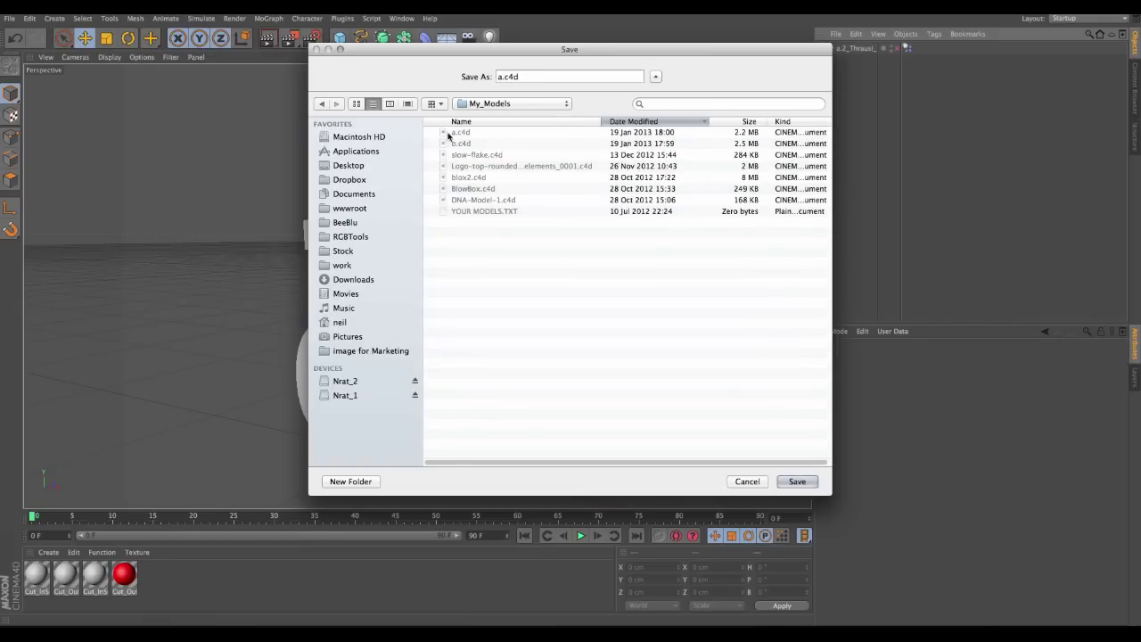
pyautogui.moveTo(440, 51); pyautogui.dragTo(360, 57)
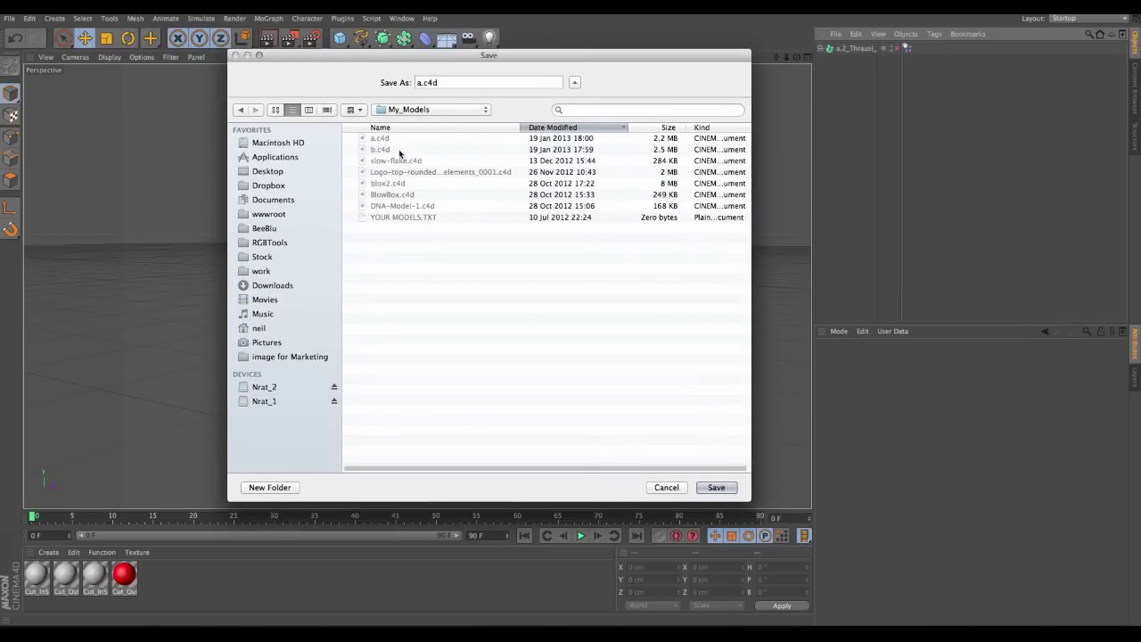
pyautogui.click(717, 488)
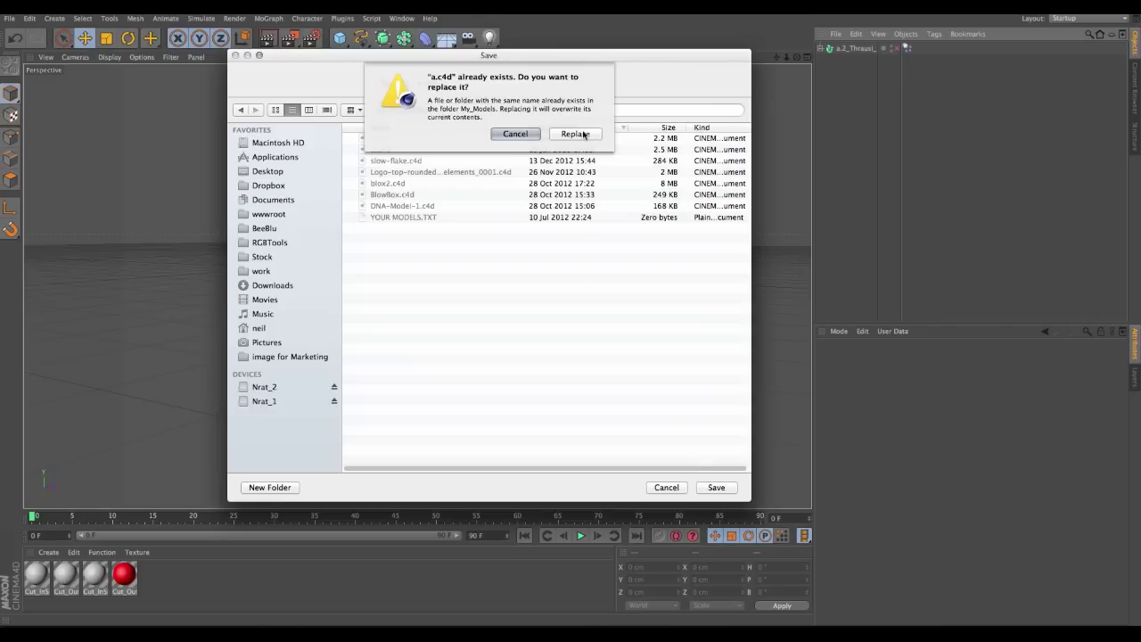
pyautogui.click(581, 62)
# Switch to After Effects and examine how the letter "a" shatters during the first second of the RGB-Split composition.
pyautogui.press('super+Tab')
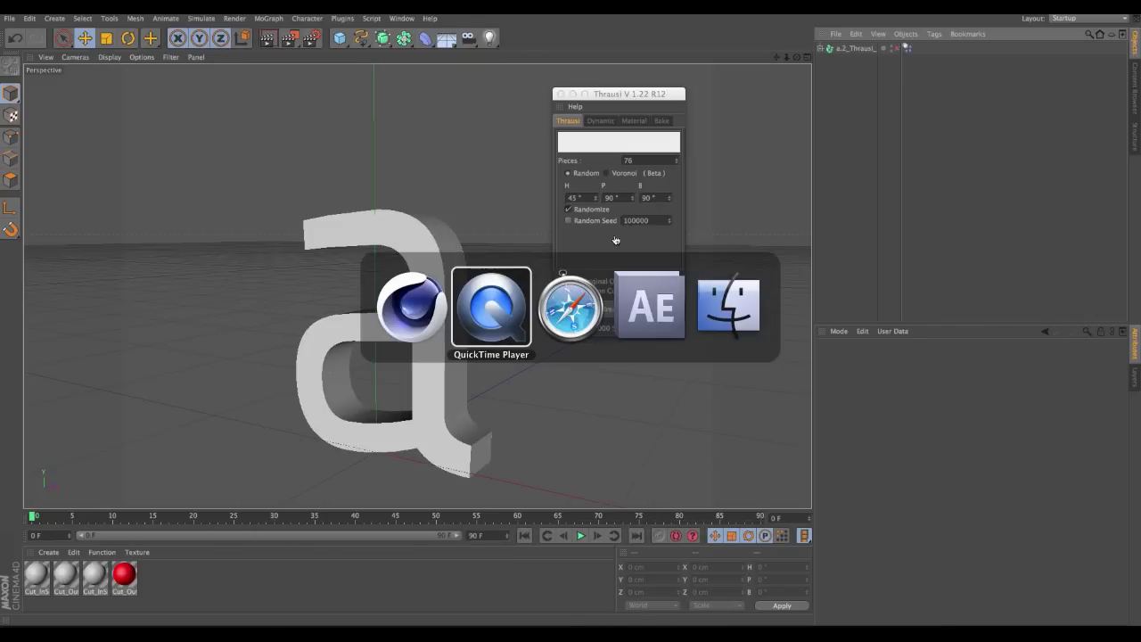
pyautogui.press('super+Tab')
pyautogui.press('super+Tab')
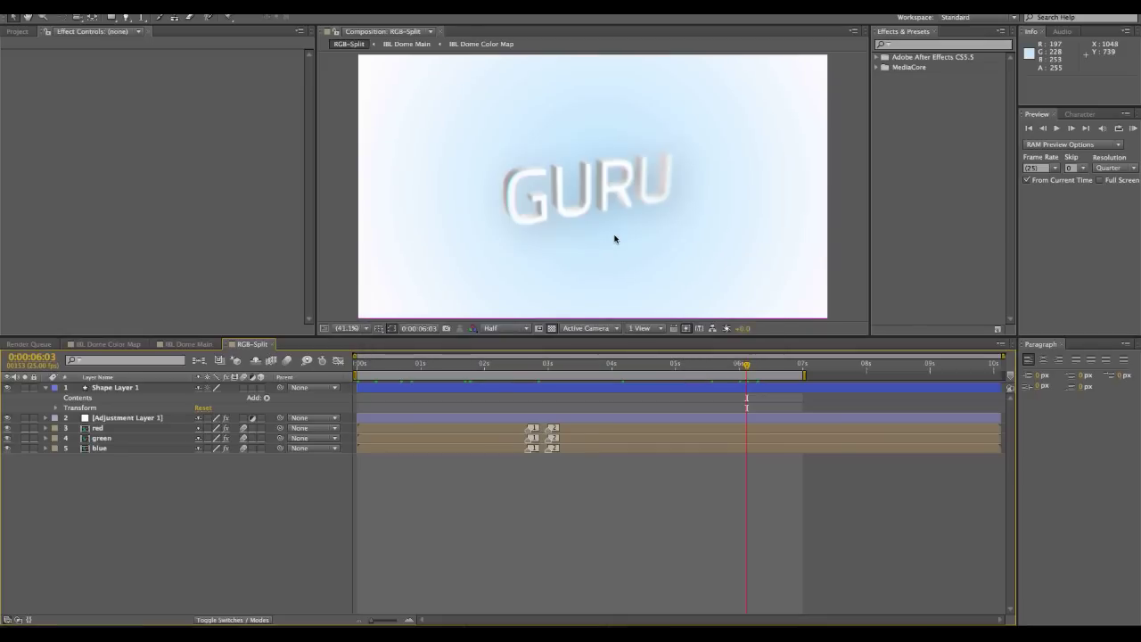
pyautogui.click(407, 372)
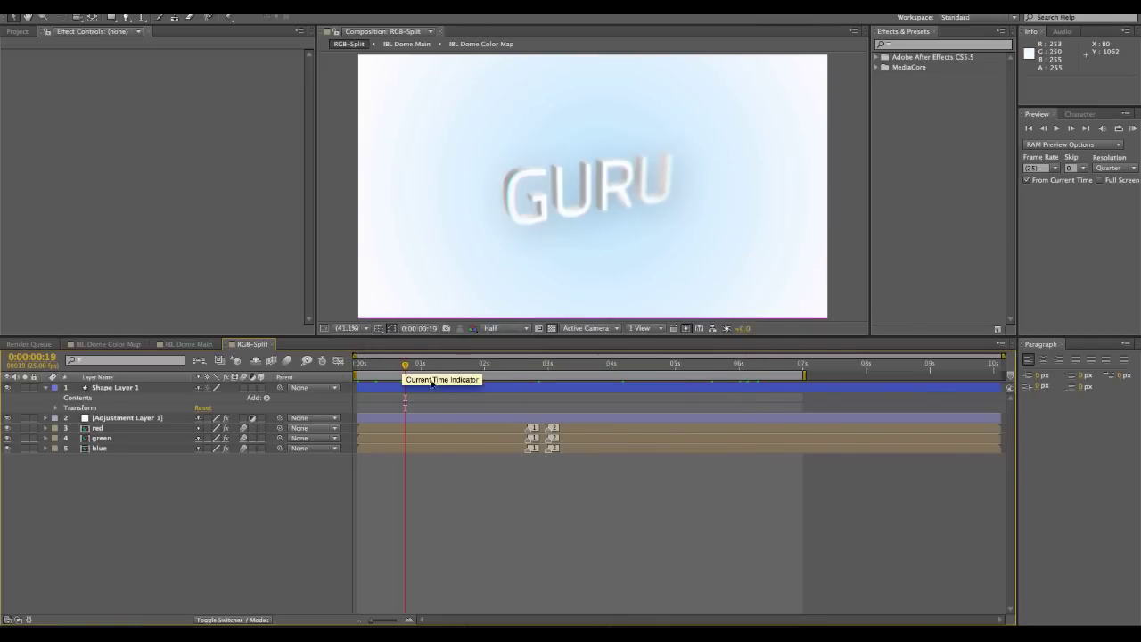
pyautogui.click(375, 365)
pyautogui.click(405, 365)
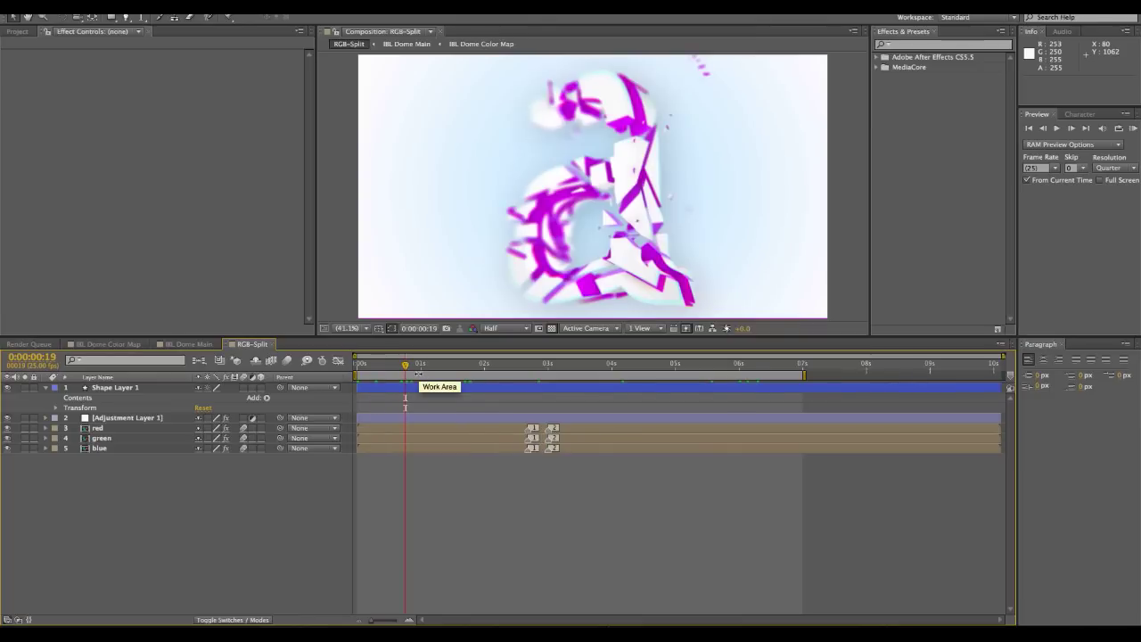
pyautogui.click(381, 367)
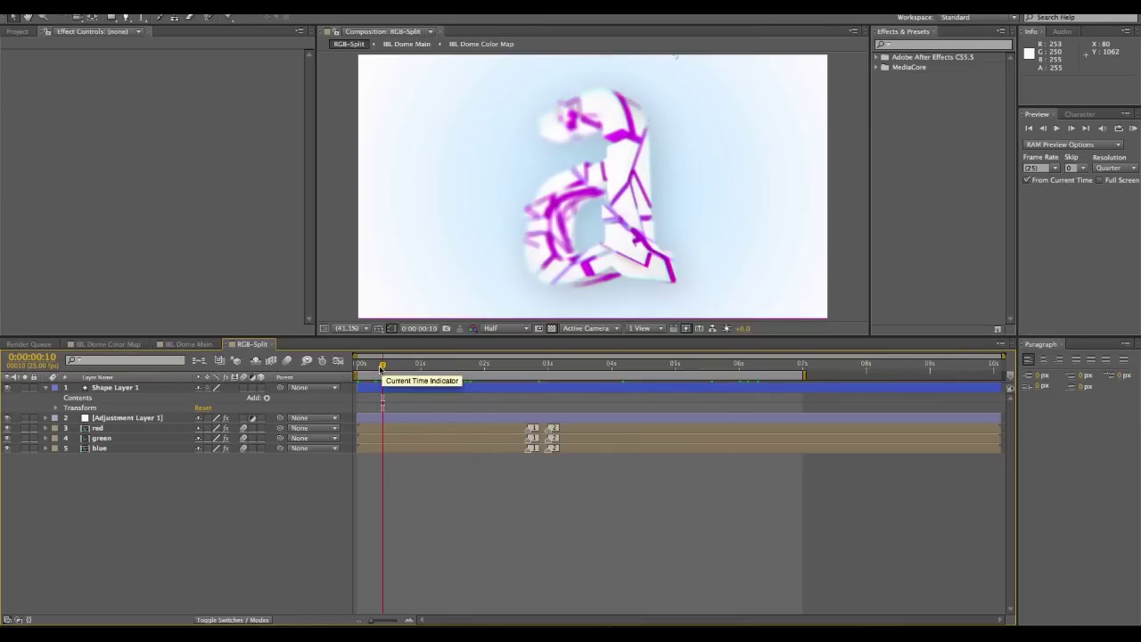
pyautogui.click(379, 365)
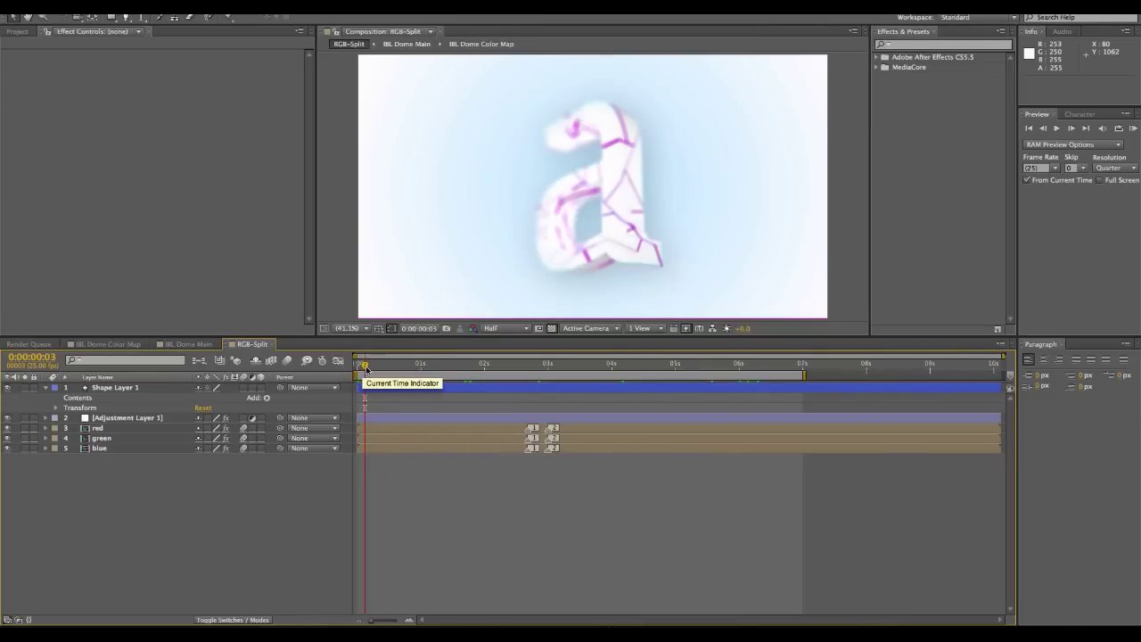
pyautogui.click(416, 365)
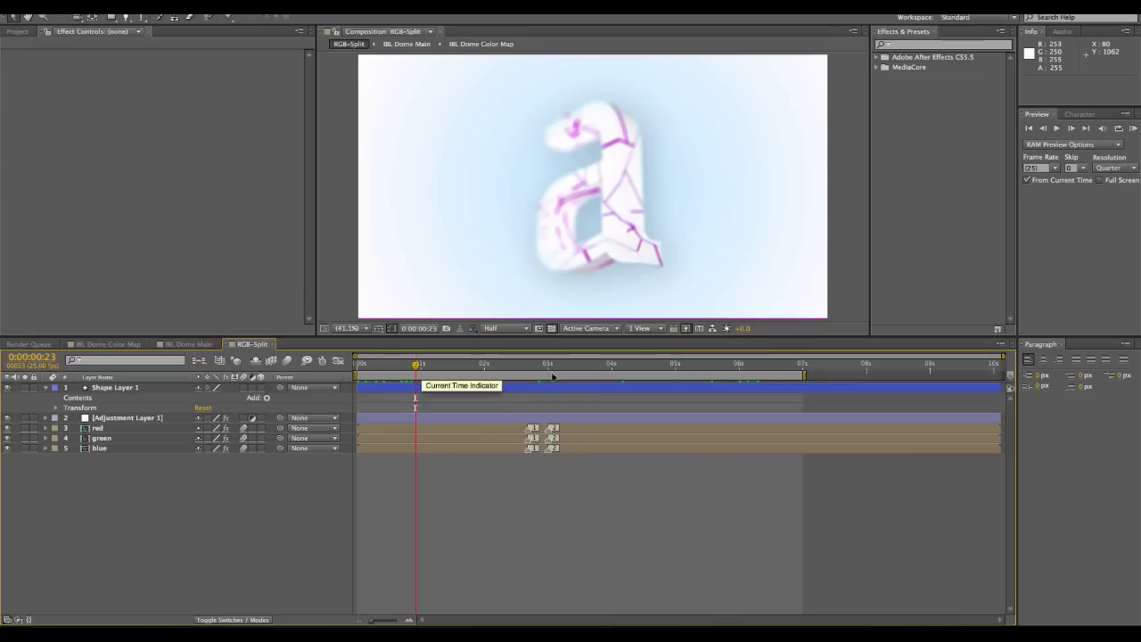
# Examine the letter in the RGB-Split composition at about 5.5 seconds and at 0:00:00:18.
pyautogui.click(709, 366)
pyautogui.click(402, 366)
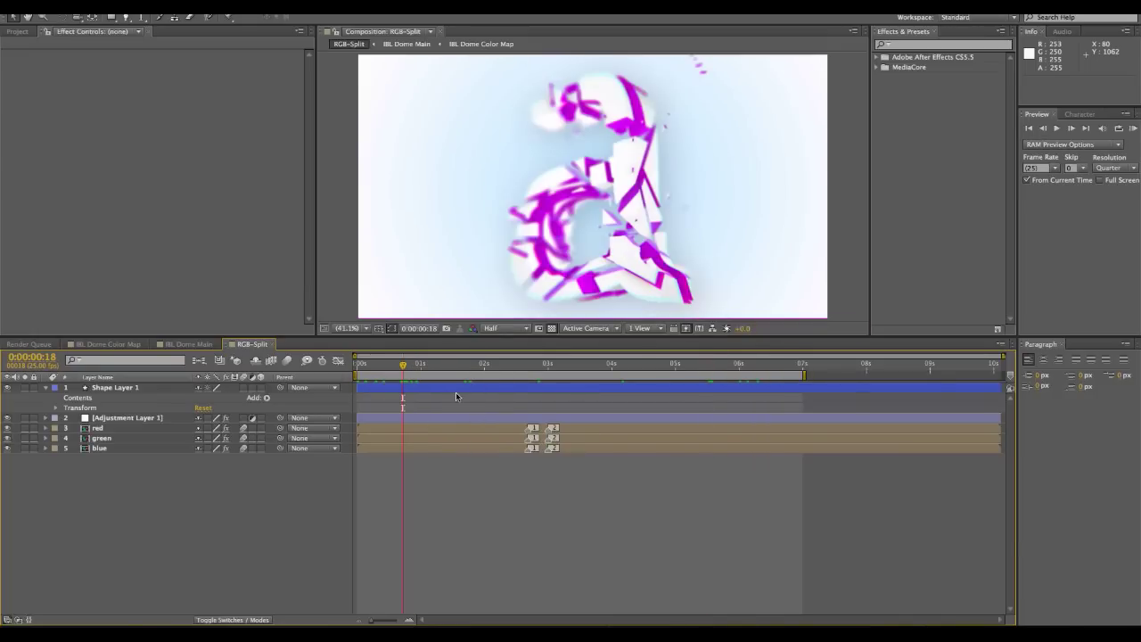
pyautogui.press('super+Tab')
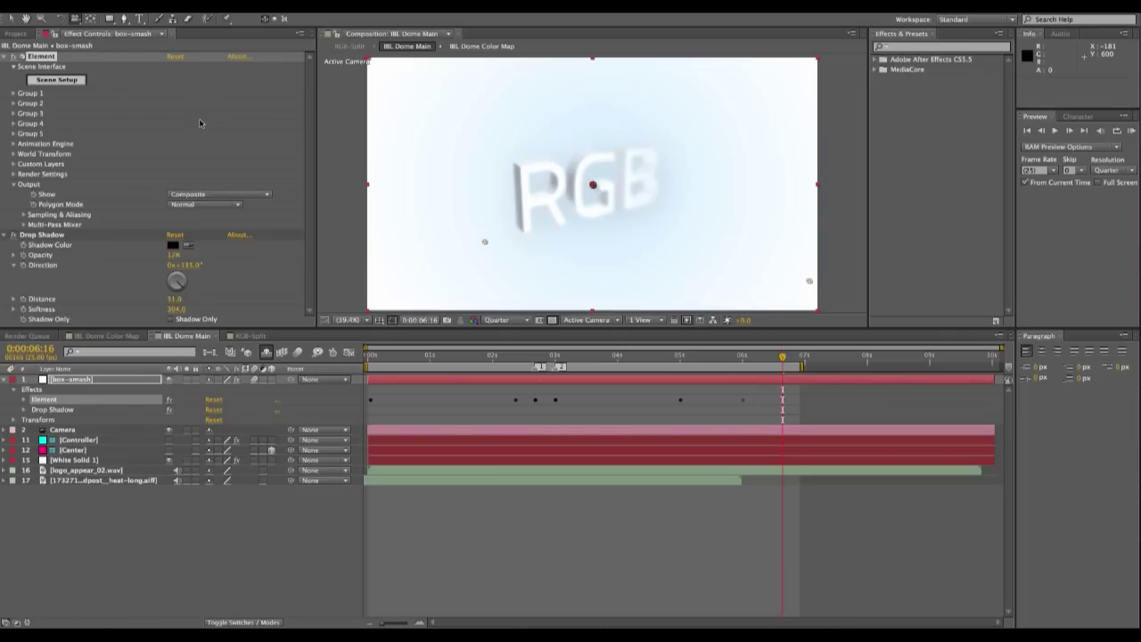
# Open the Element scene setup of the box-smash layer and assign model a to group 1 only.
pyautogui.click(60, 82)
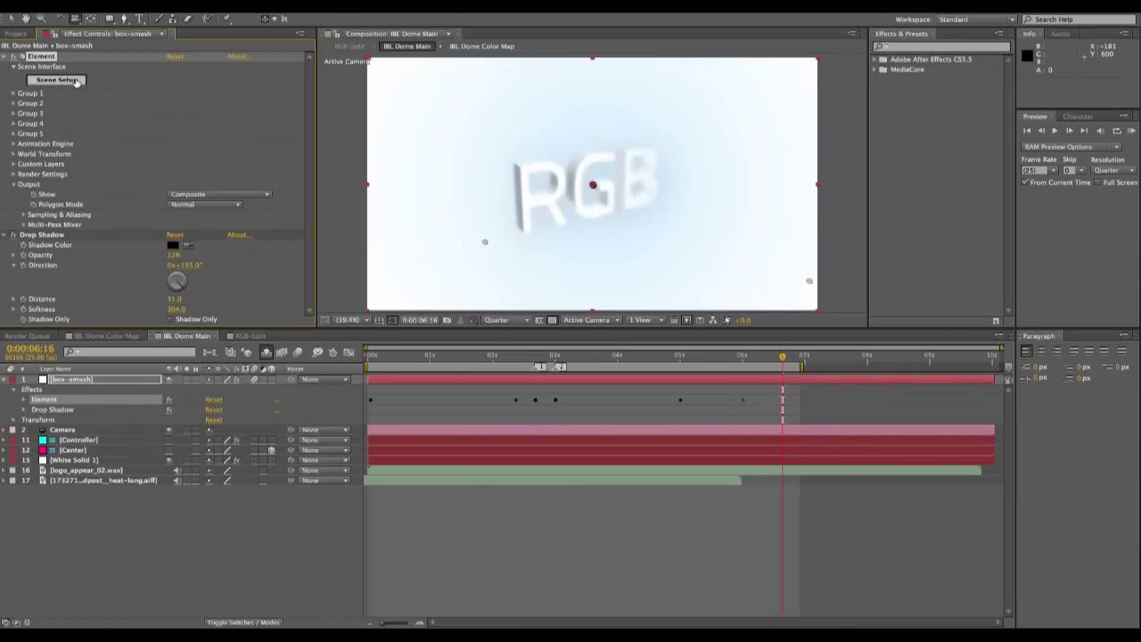
pyautogui.click(71, 380)
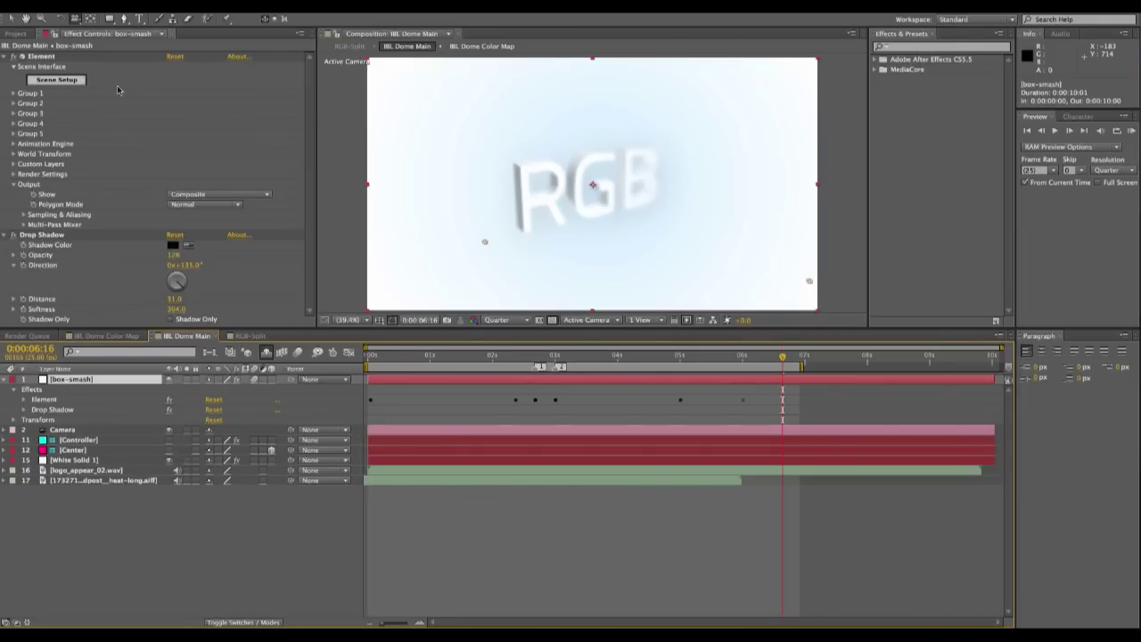
pyautogui.click(56, 80)
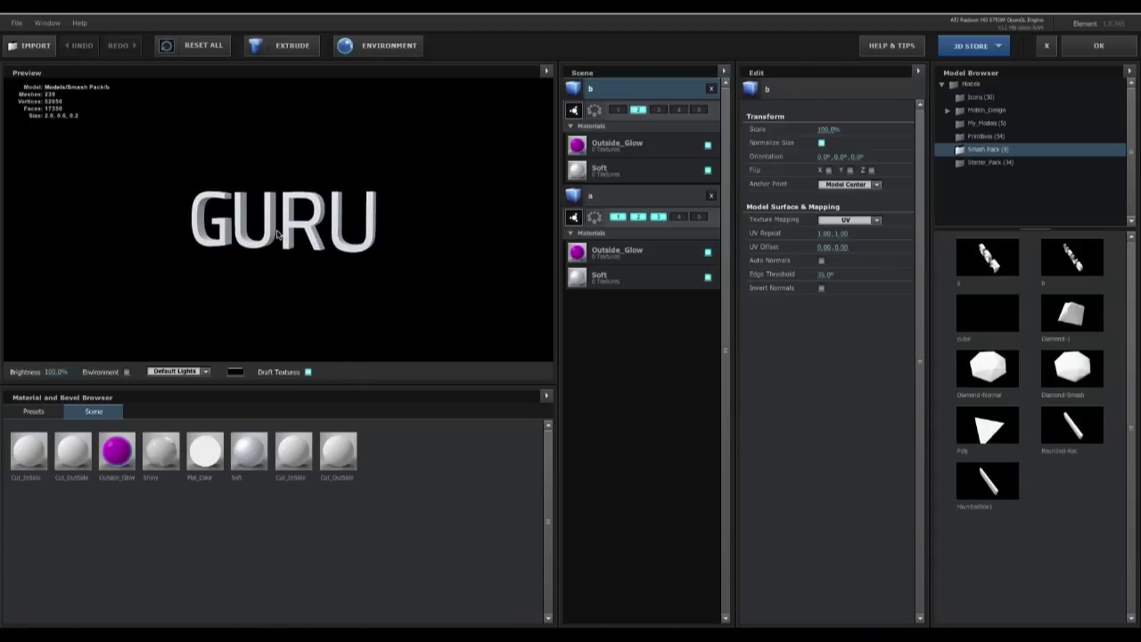
pyautogui.click(661, 218)
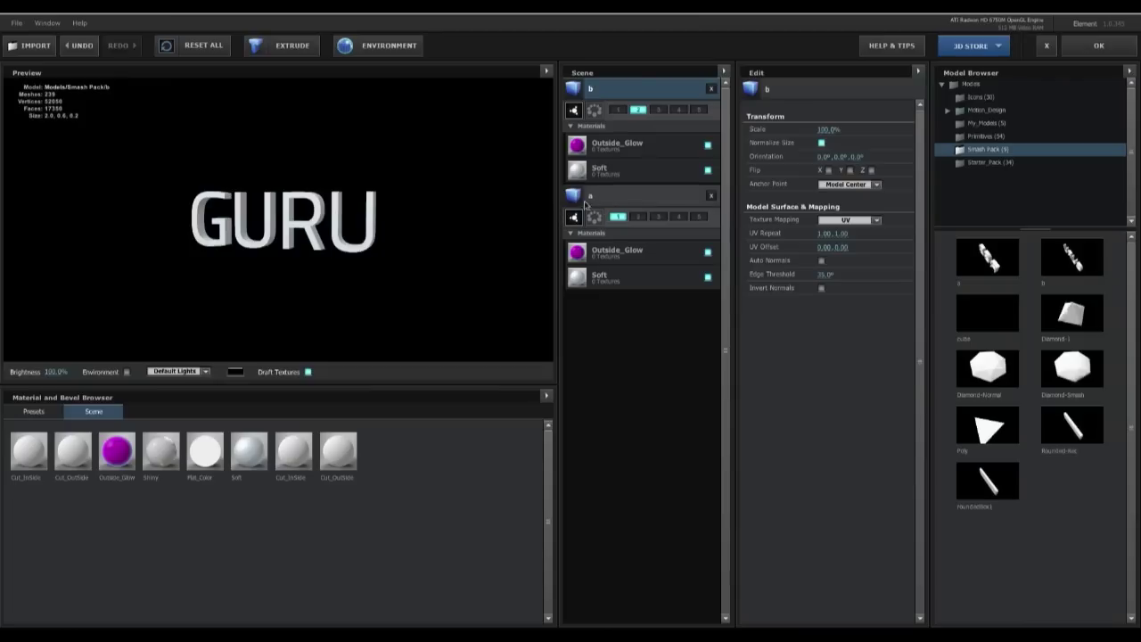
# Examine models a and b in the Element scene, including their Outside_Glow and Soft materials and their group assignments.
pyautogui.click(614, 198)
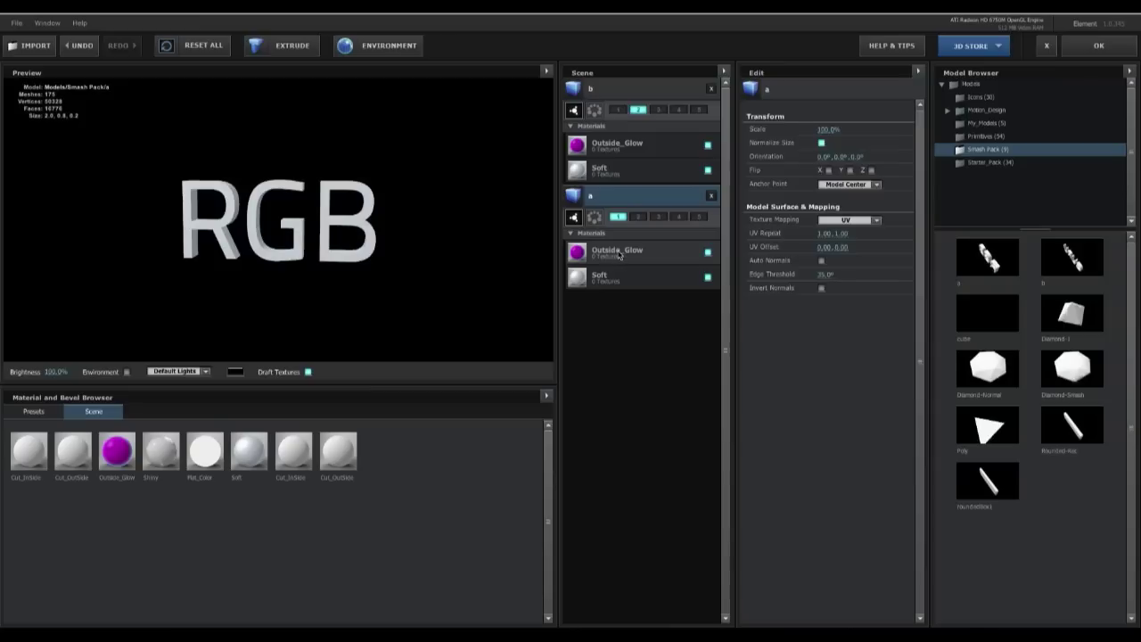
pyautogui.click(615, 255)
pyautogui.click(631, 280)
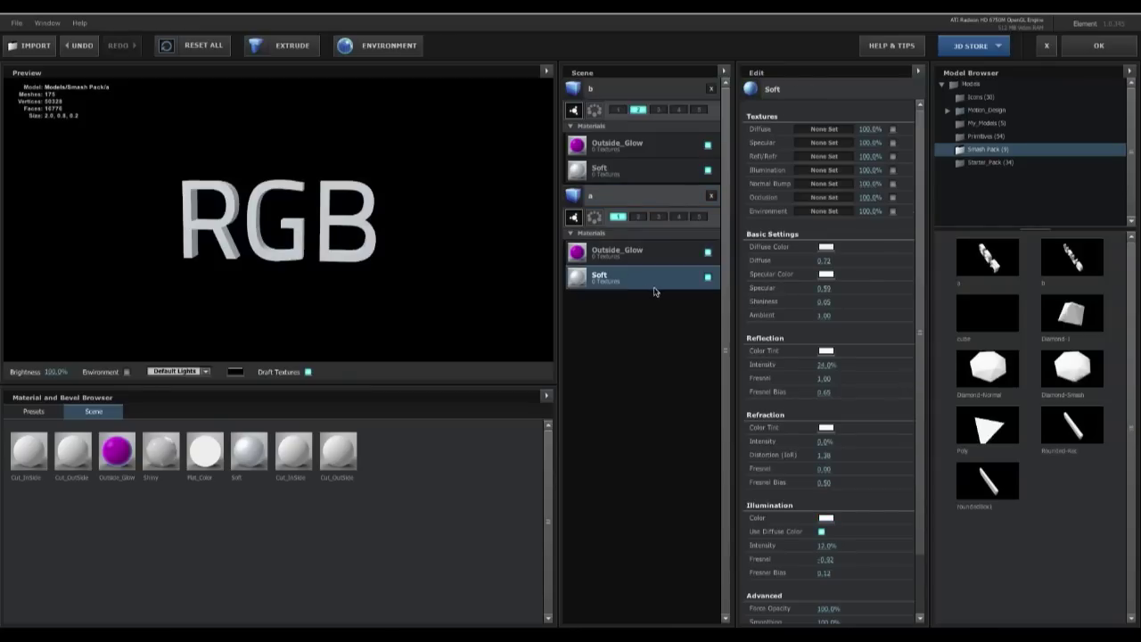
pyautogui.click(620, 257)
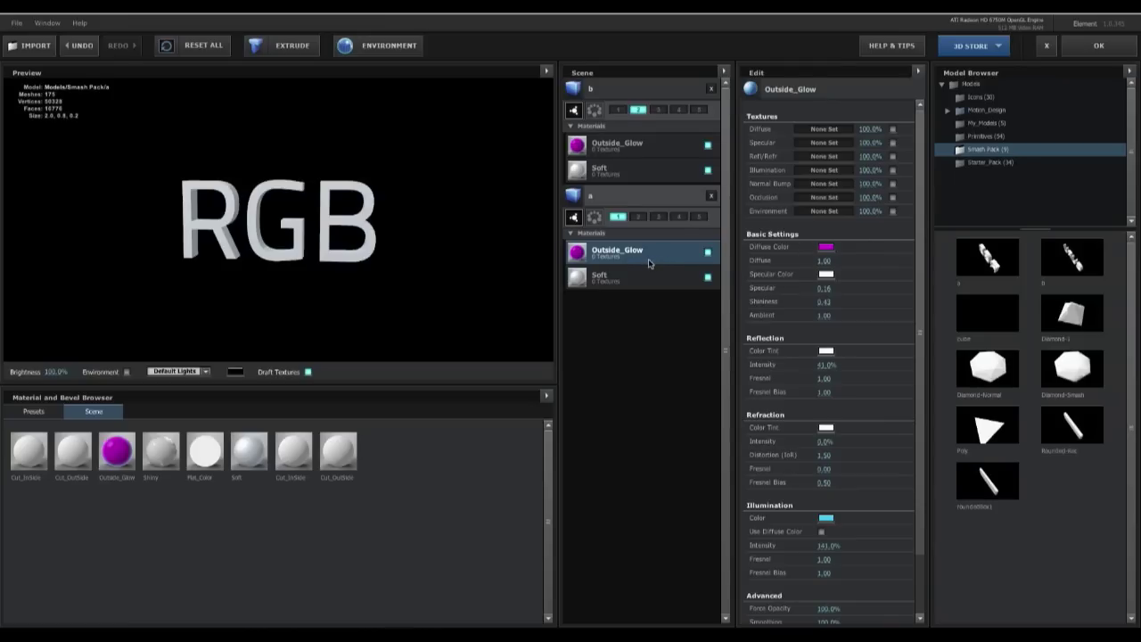
pyautogui.click(634, 153)
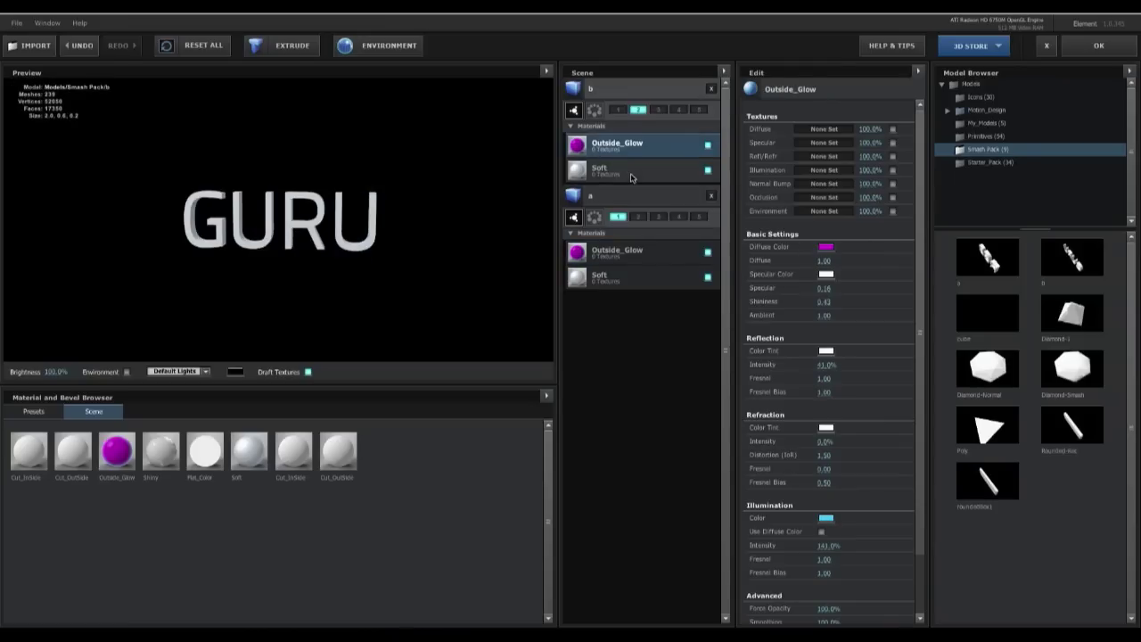
pyautogui.click(628, 173)
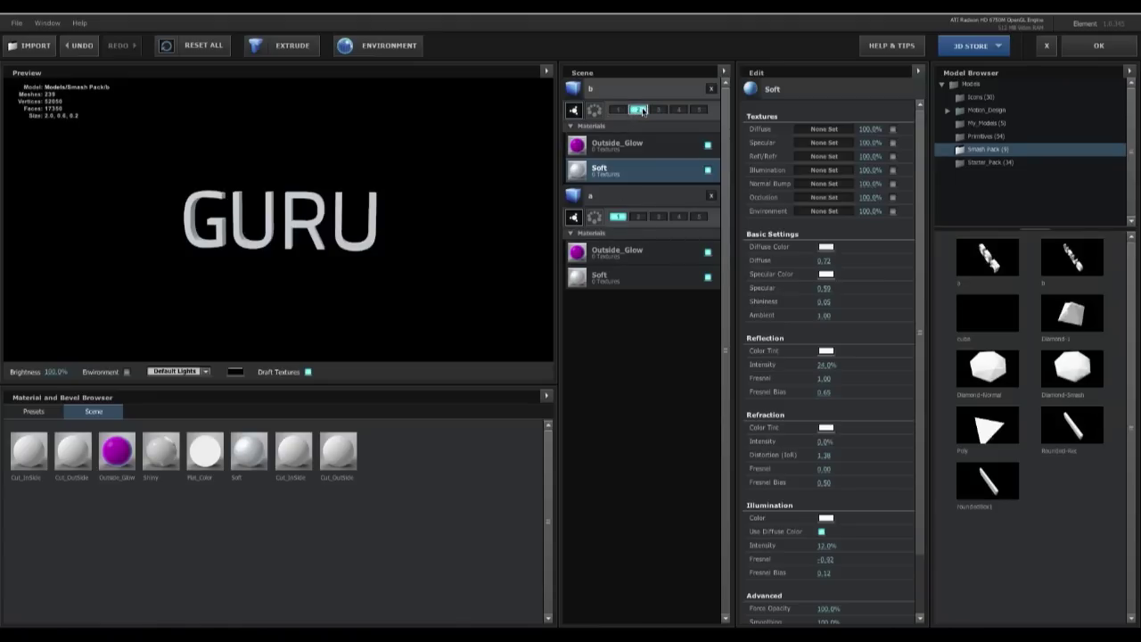
pyautogui.click(618, 218)
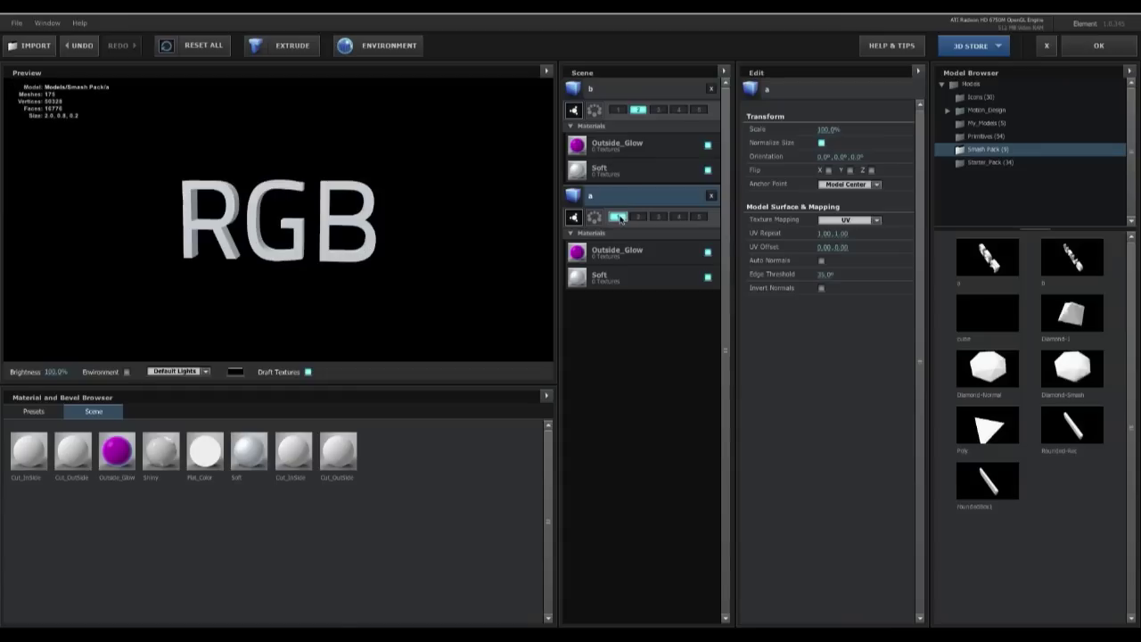
pyautogui.click(633, 87)
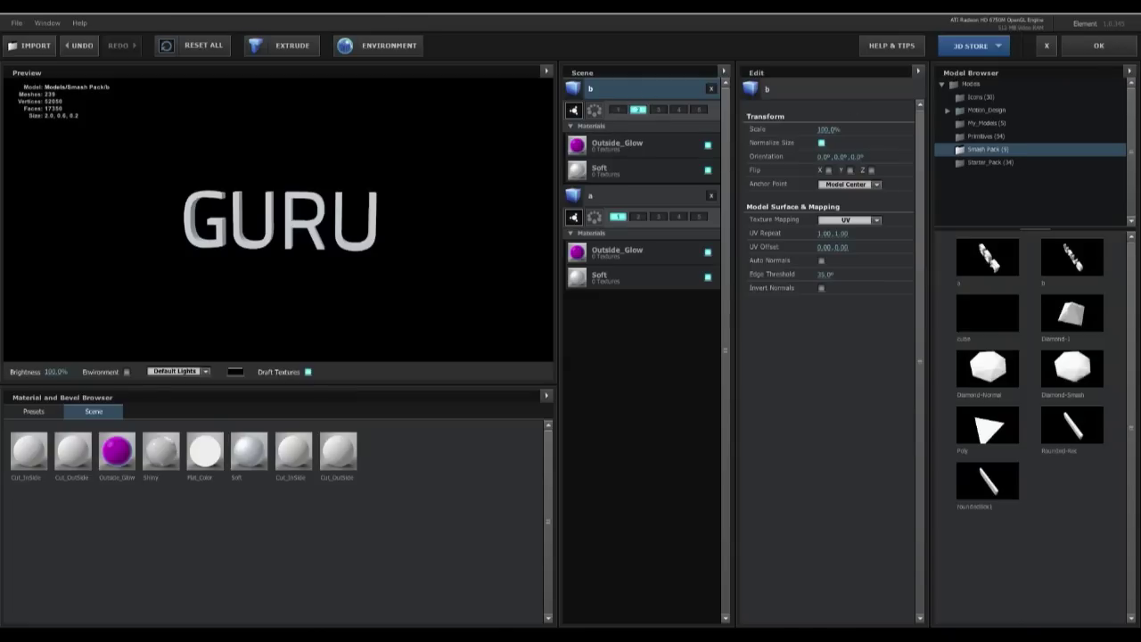
# Apply the Element scene setup and check the text animation at 0:00:00:10 and 0:00:05:22.
pyautogui.click(1102, 46)
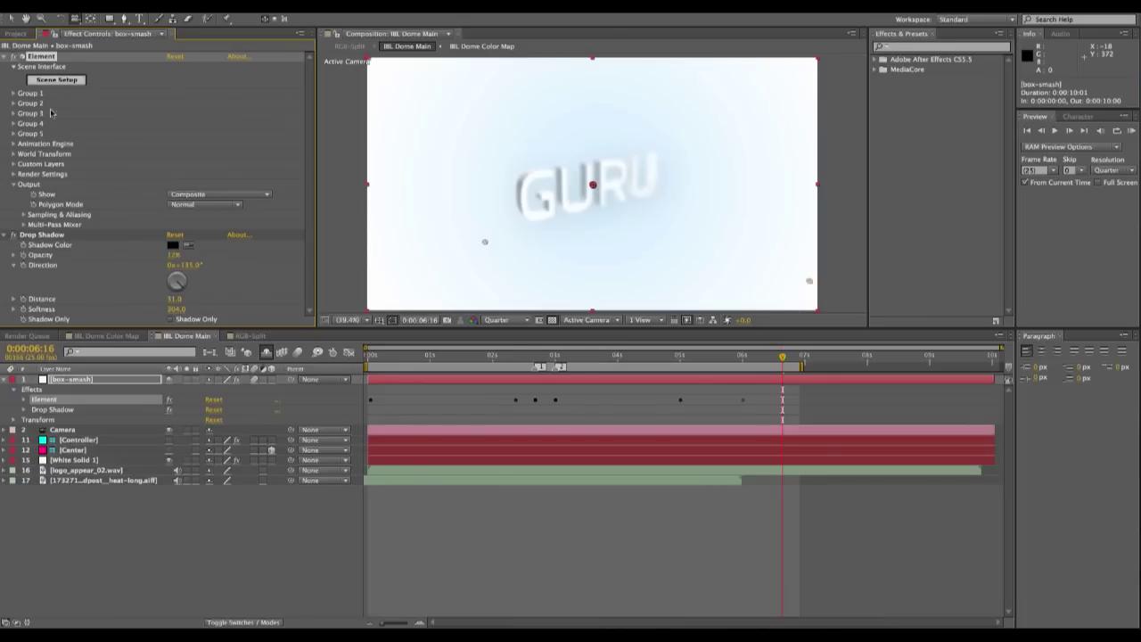
pyautogui.click(393, 356)
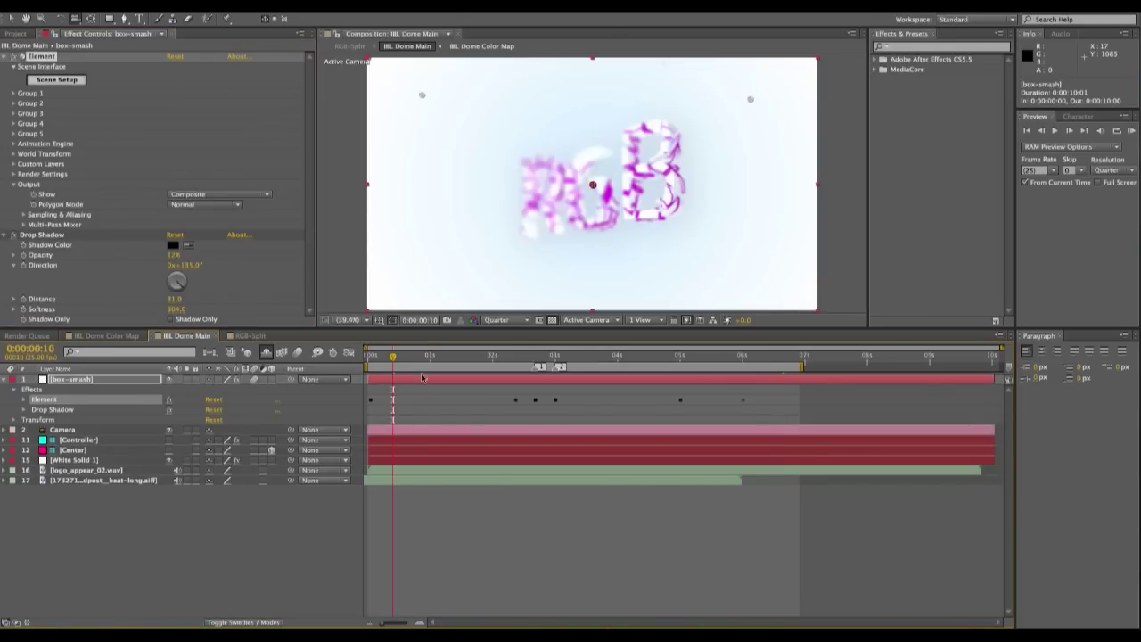
pyautogui.click(736, 356)
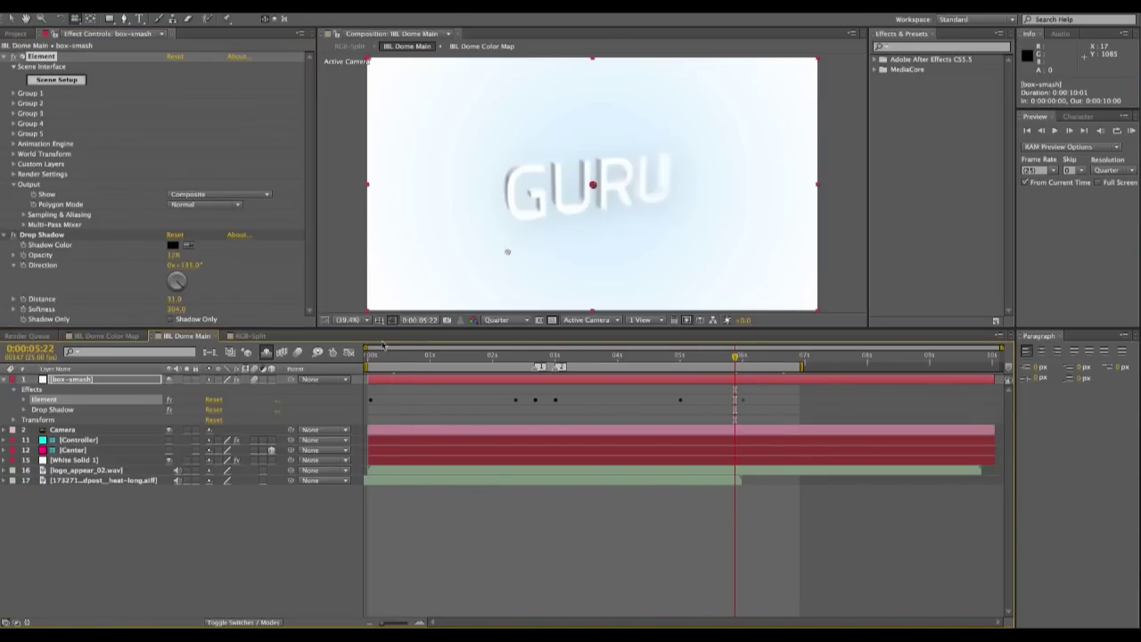
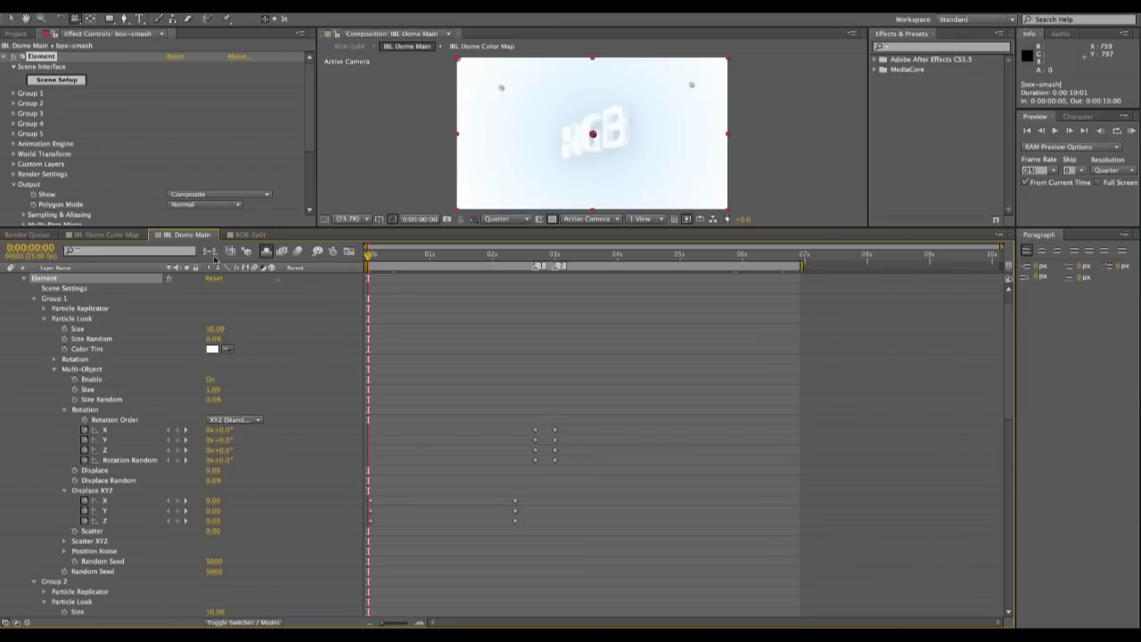
# Expand Group 1 of the box-smash layer's Element effect and inspect its Multi-Object Displace XYZ properties.
pyautogui.moveTo(315, 134); pyautogui.dragTo(294, 144)
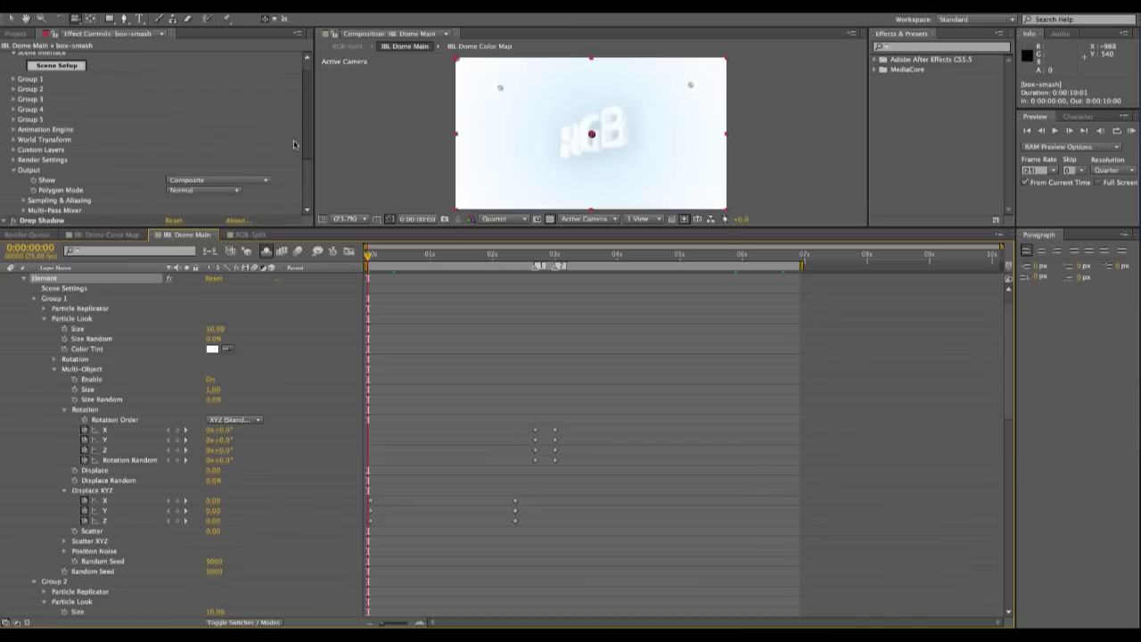
pyautogui.click(16, 81)
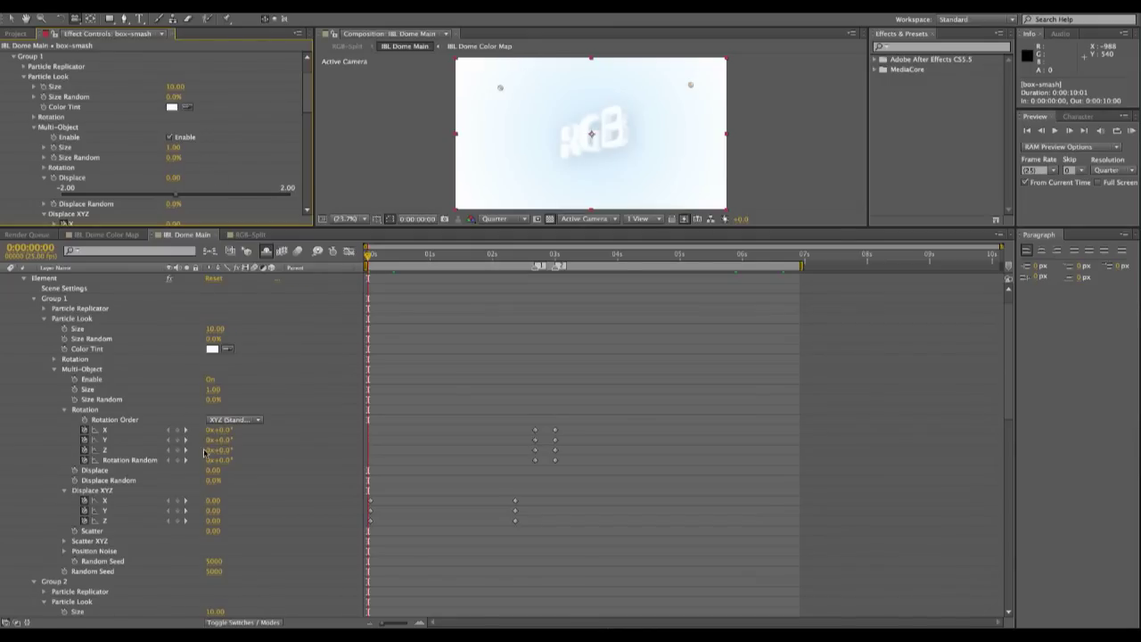
pyautogui.click(111, 499)
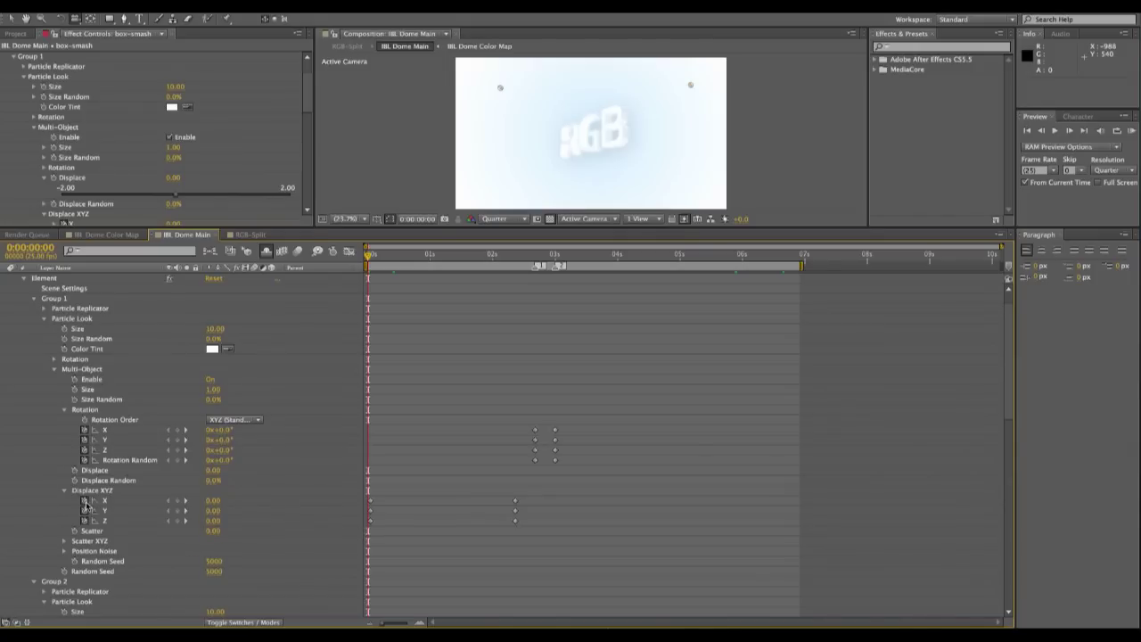
# At 0:00:02:09, set Group 1's Multi-Object Displace XYZ keyframes to X 1.00, Y 1.00 and Z 4.11.
pyautogui.moveTo(371, 255); pyautogui.dragTo(516, 257)
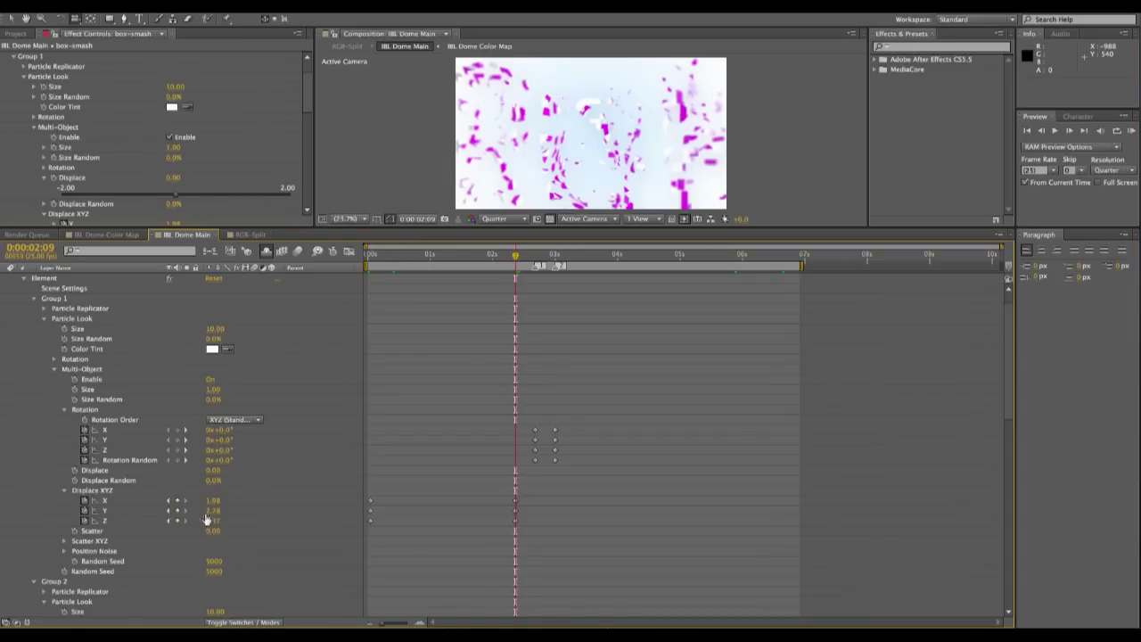
pyautogui.click(214, 507)
pyautogui.click(239, 506)
pyautogui.moveTo(215, 501); pyautogui.dragTo(207, 503)
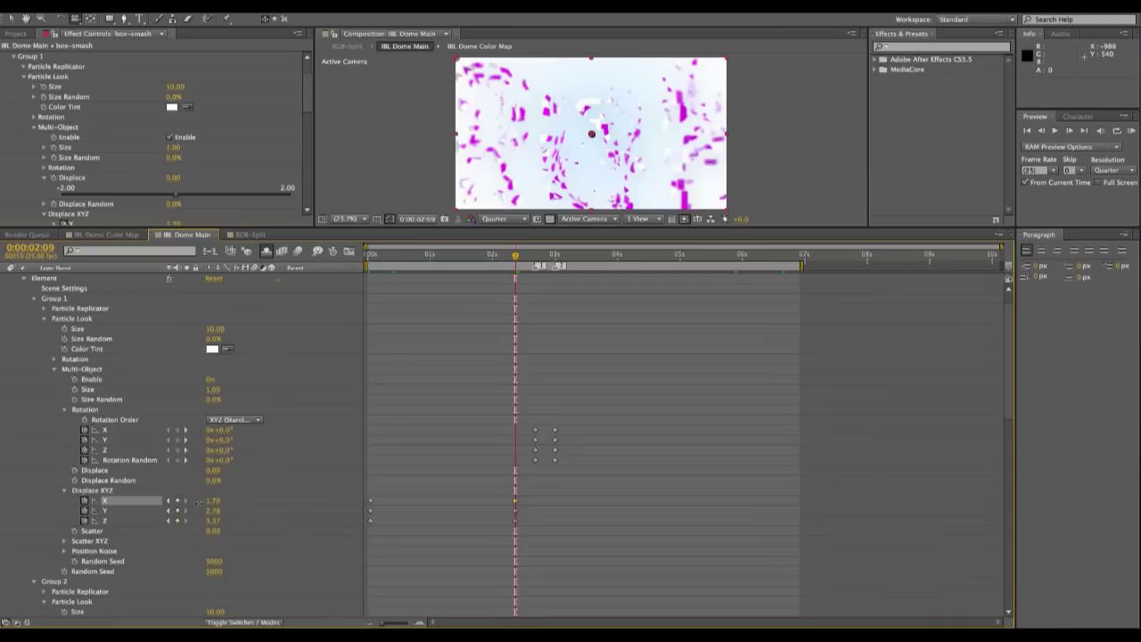
pyautogui.click(215, 503)
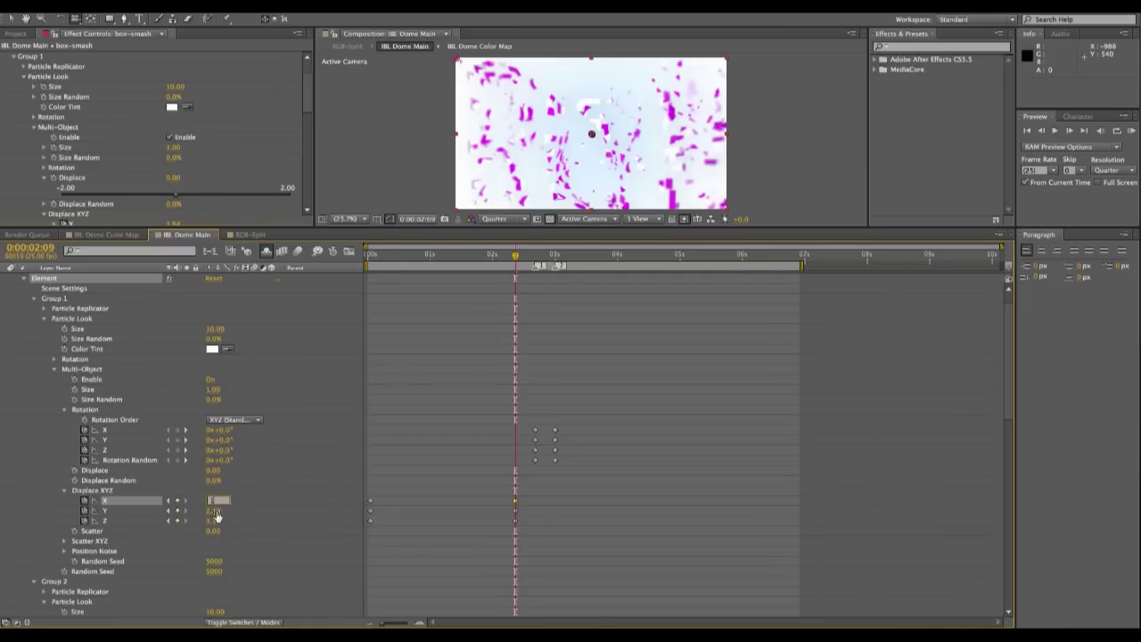
pyautogui.write('1')
pyautogui.press('Tab')
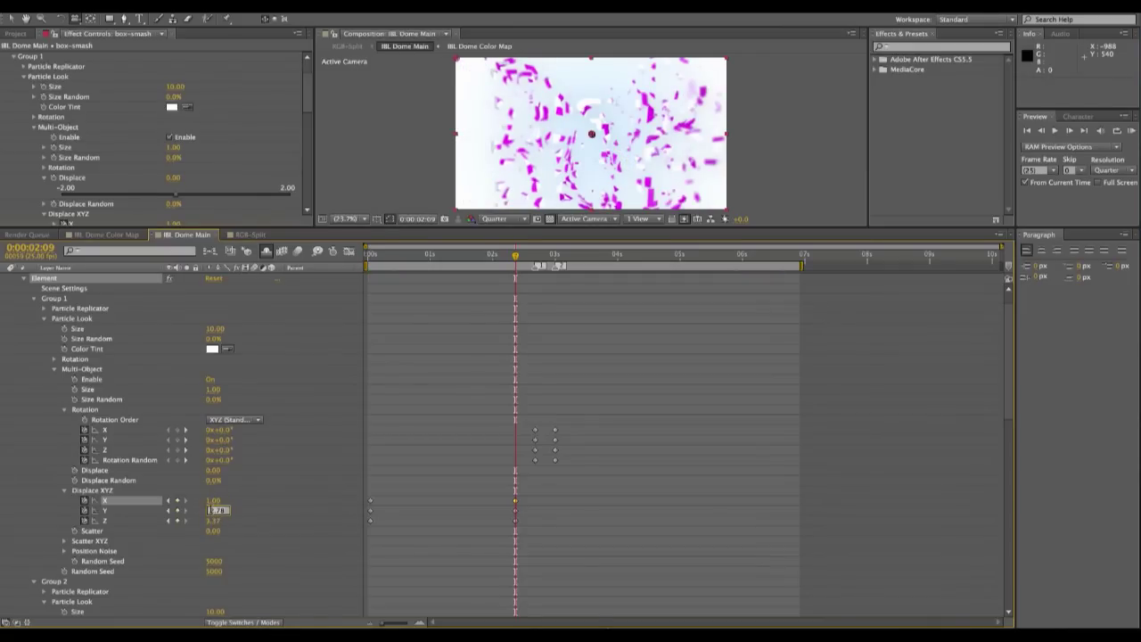
pyautogui.write('1')
pyautogui.press('Tab')
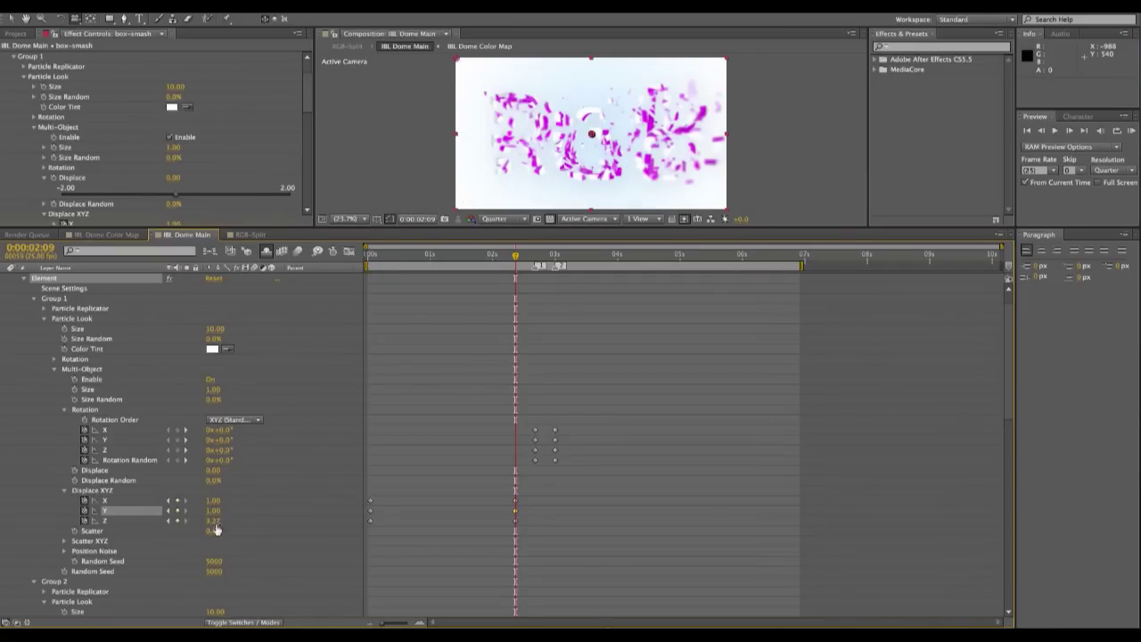
pyautogui.write('1')
pyautogui.press('Return')
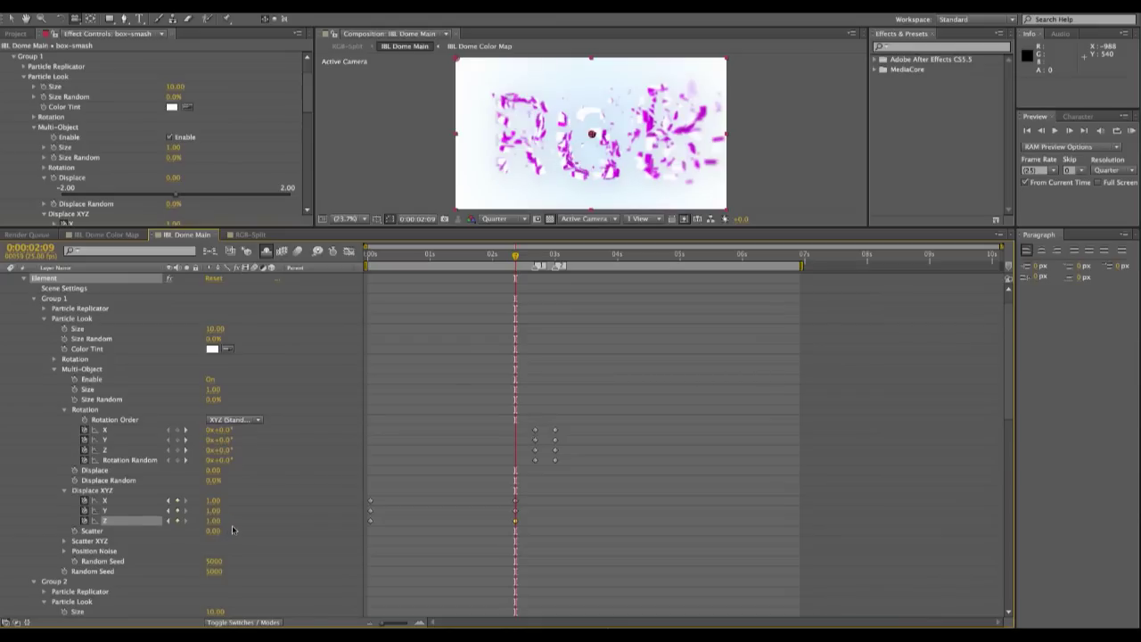
pyautogui.moveTo(214, 521); pyautogui.dragTo(268, 513)
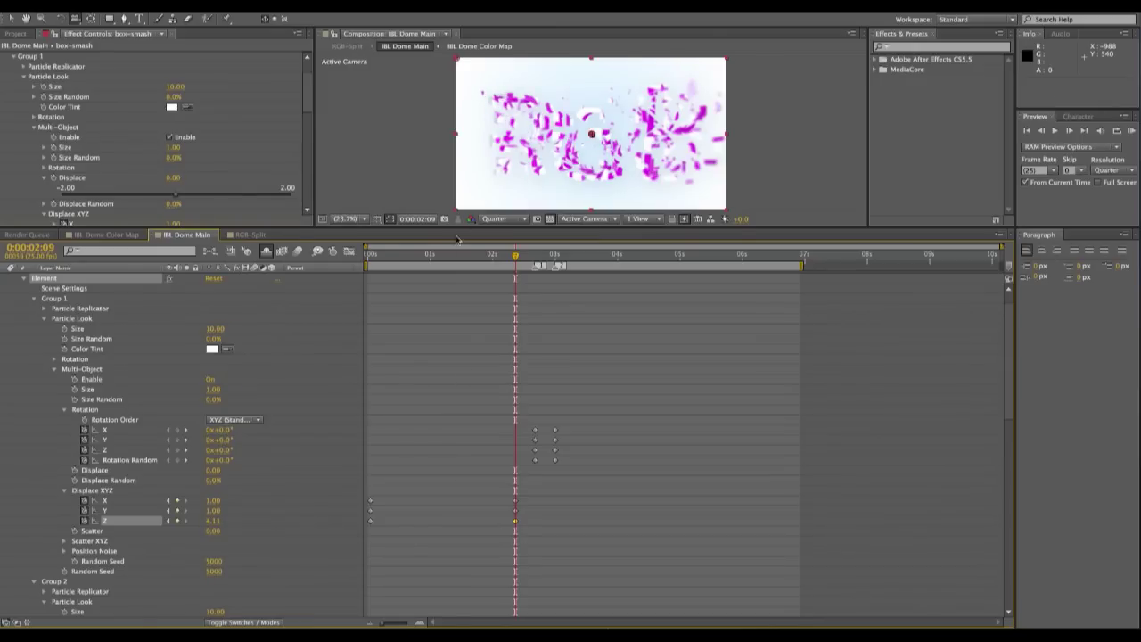
# Review Group 1's displacement from the start to 0:00:02:09 and its rotation keyframes at 0:00:03:00 and 0:00:02:17.
pyautogui.moveTo(393, 256); pyautogui.dragTo(379, 257)
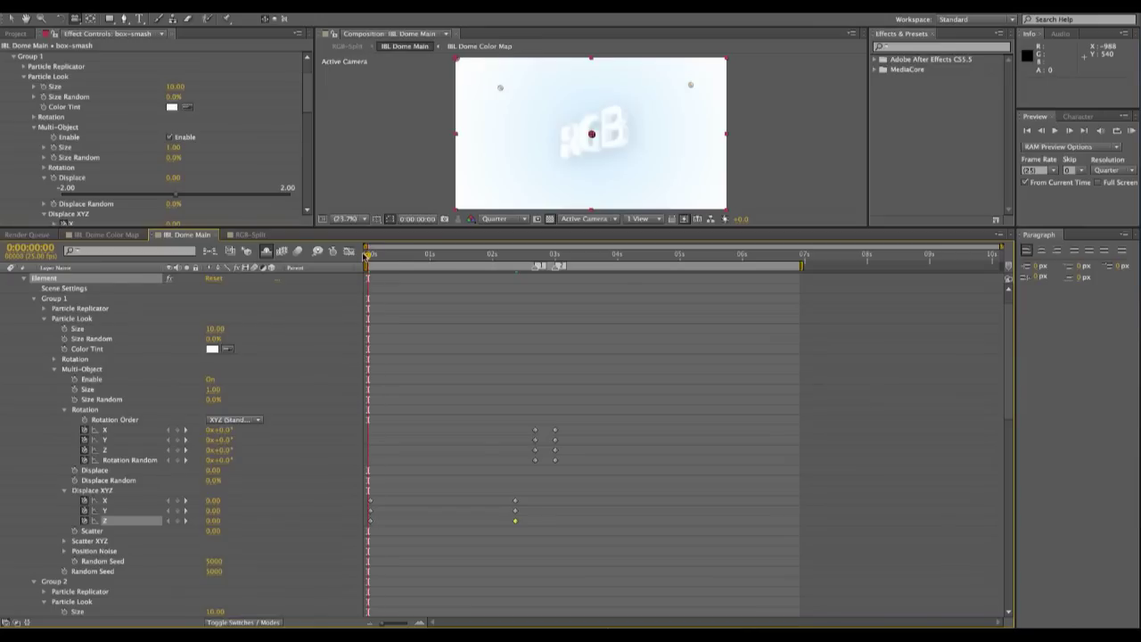
pyautogui.moveTo(365, 256); pyautogui.dragTo(521, 274)
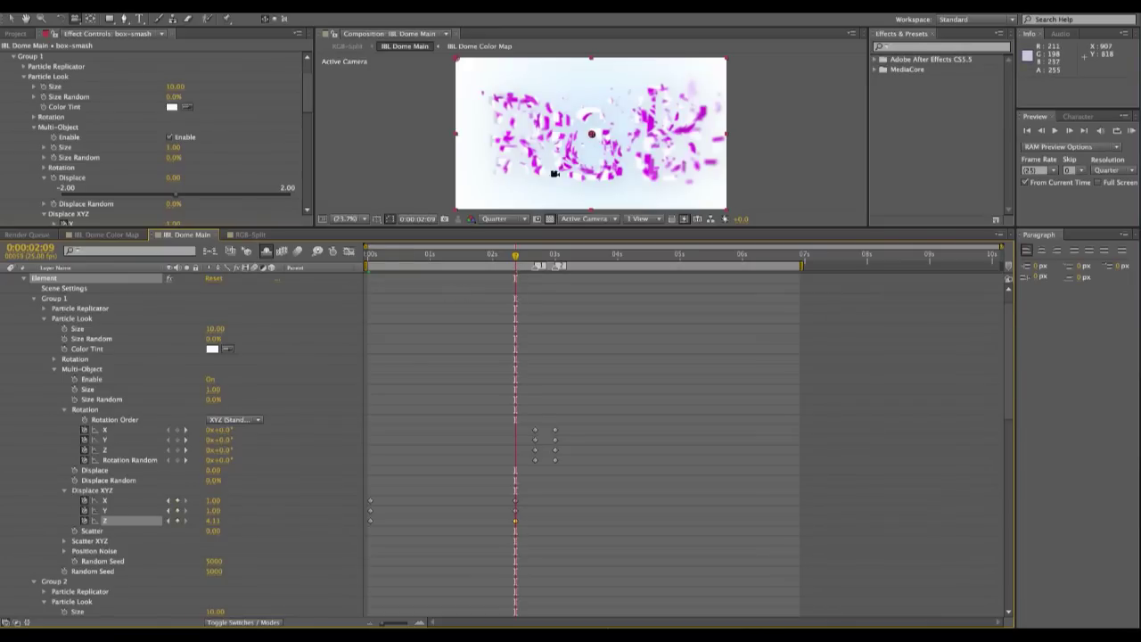
pyautogui.click(108, 420)
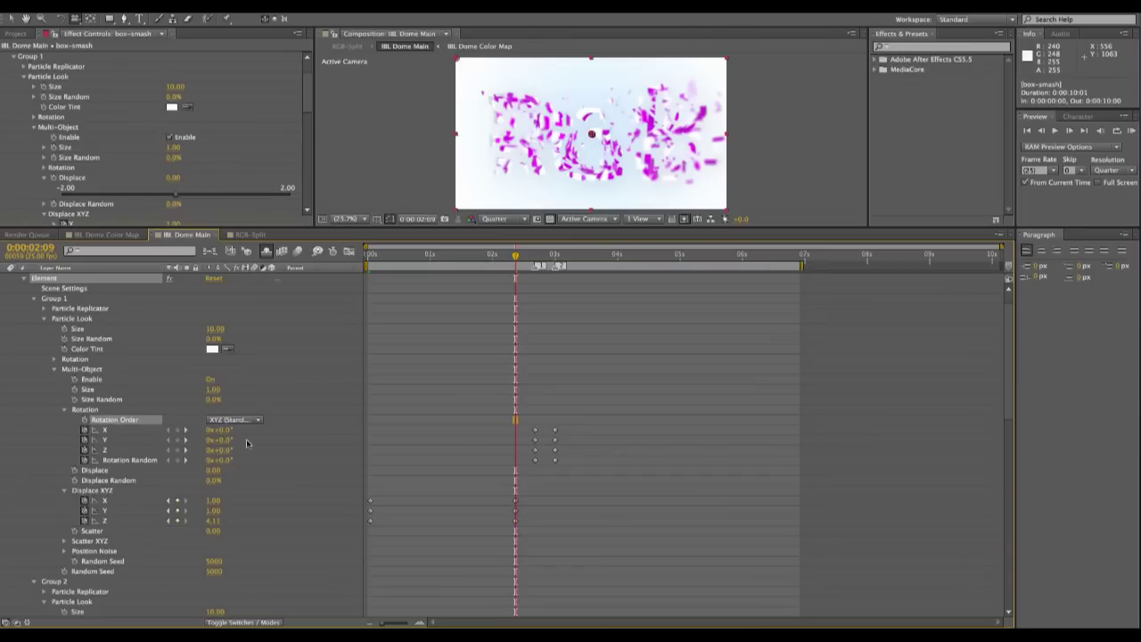
pyautogui.moveTo(515, 258); pyautogui.dragTo(555, 256)
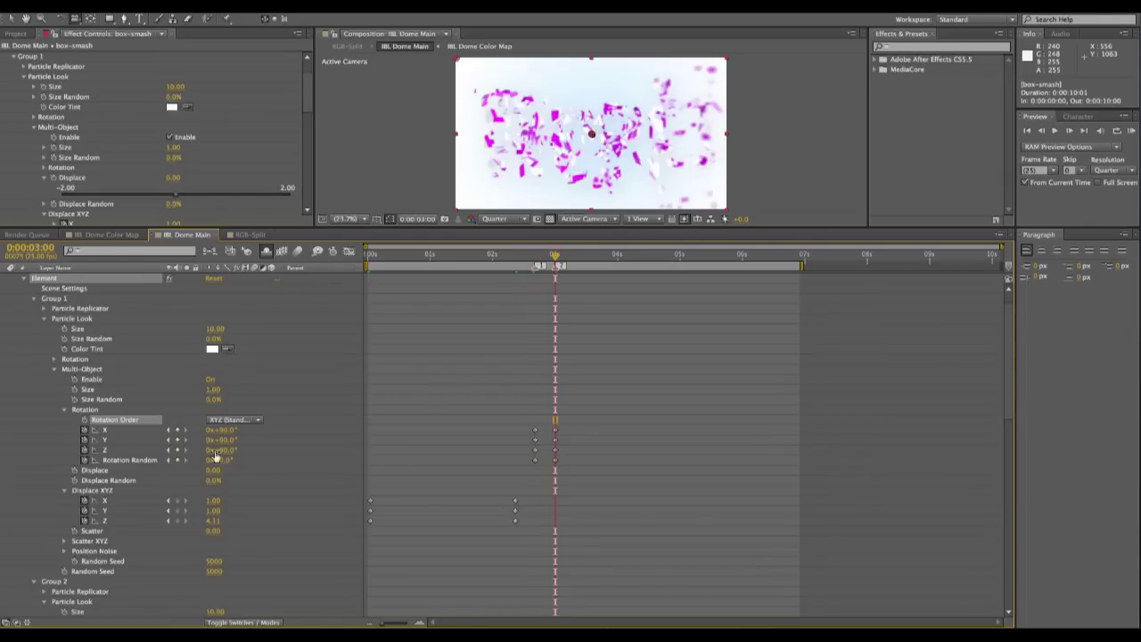
pyautogui.moveTo(555, 257); pyautogui.dragTo(535, 257)
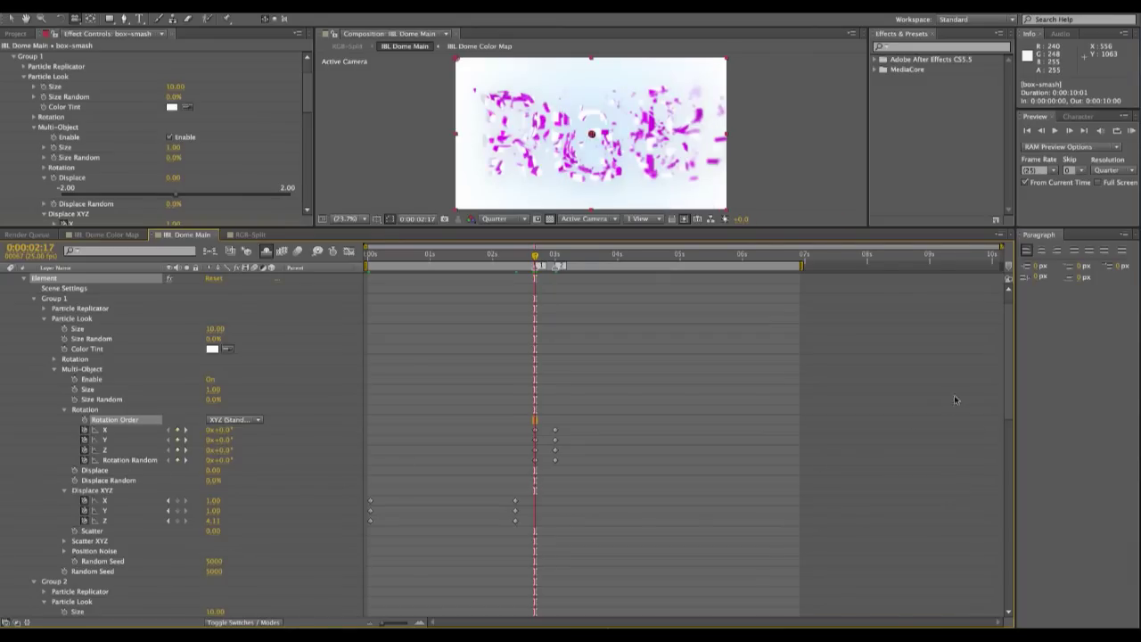
# Examine Group 2's Multi-Object rotation and Displace XYZ keyframes between 0:00:02:17 and 0:00:03:00.
pyautogui.moveTo(1009, 386); pyautogui.dragTo(963, 480)
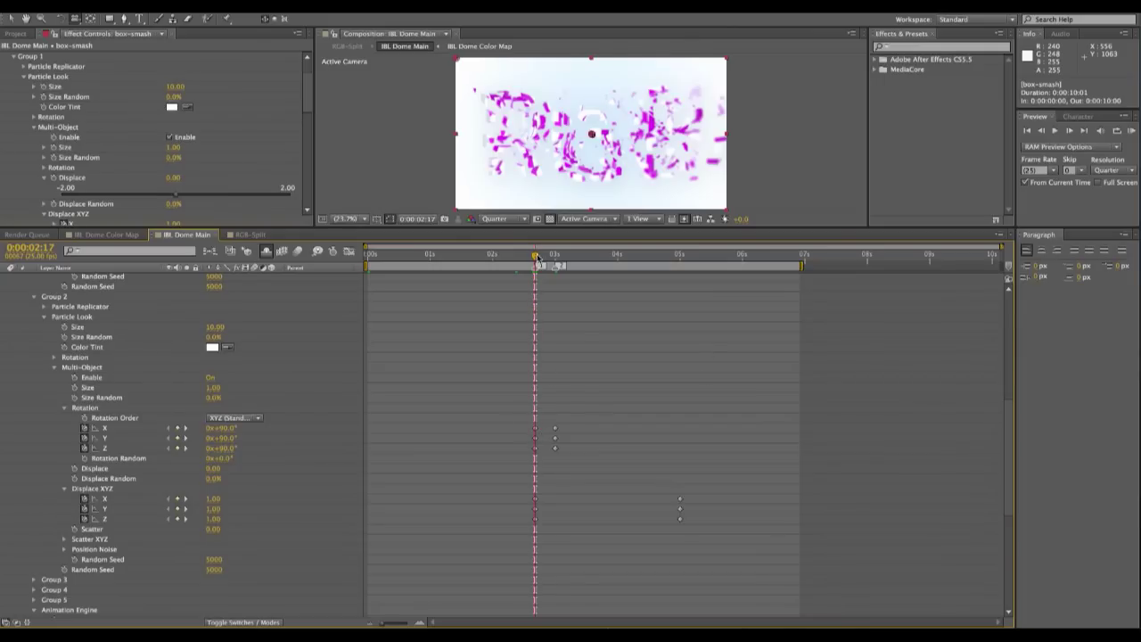
pyautogui.moveTo(544, 257); pyautogui.dragTo(559, 258)
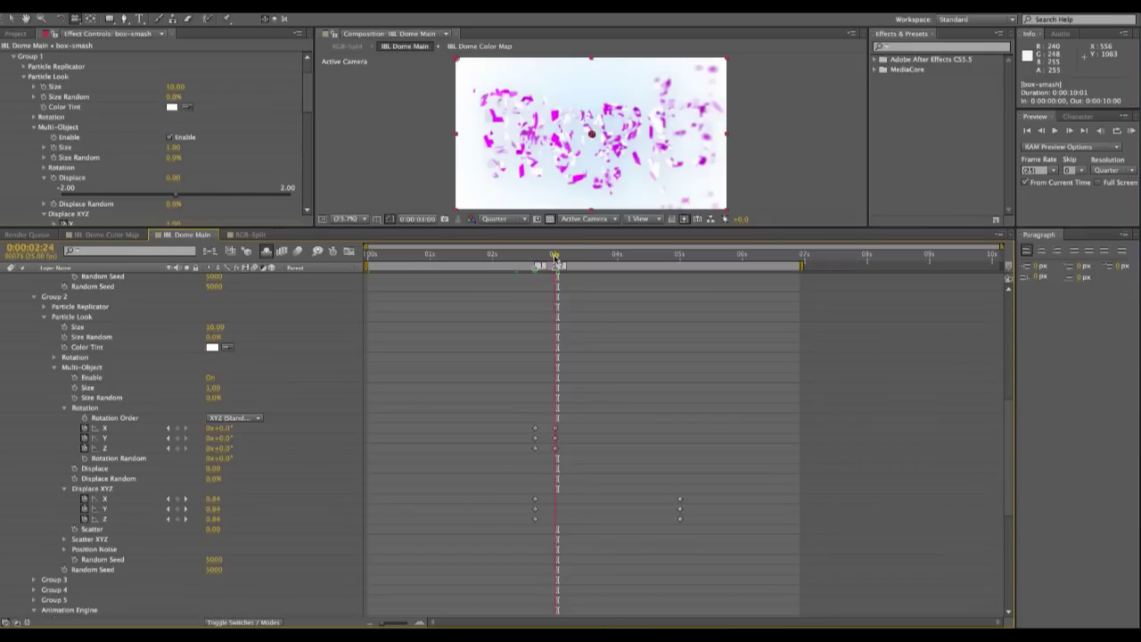
pyautogui.press('j')
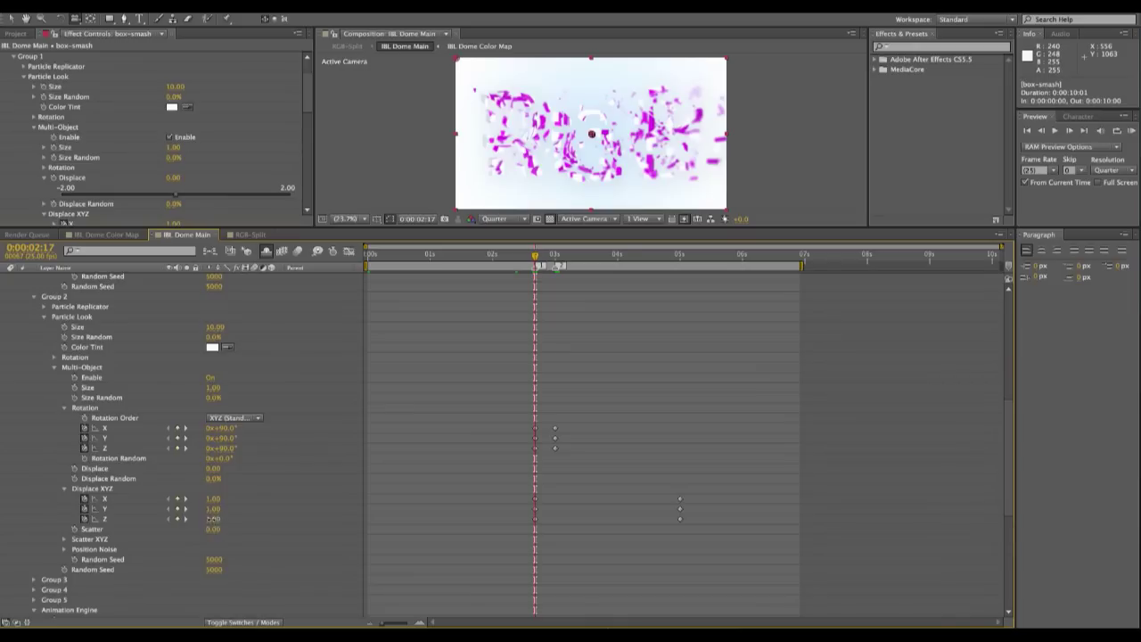
# At 0:00:02:17, set Group 2's Multi-Object Displace XYZ Z keyframe to 2.64 and compare it with Group 1's displacement keyframes.
pyautogui.moveTo(214, 521); pyautogui.dragTo(255, 523)
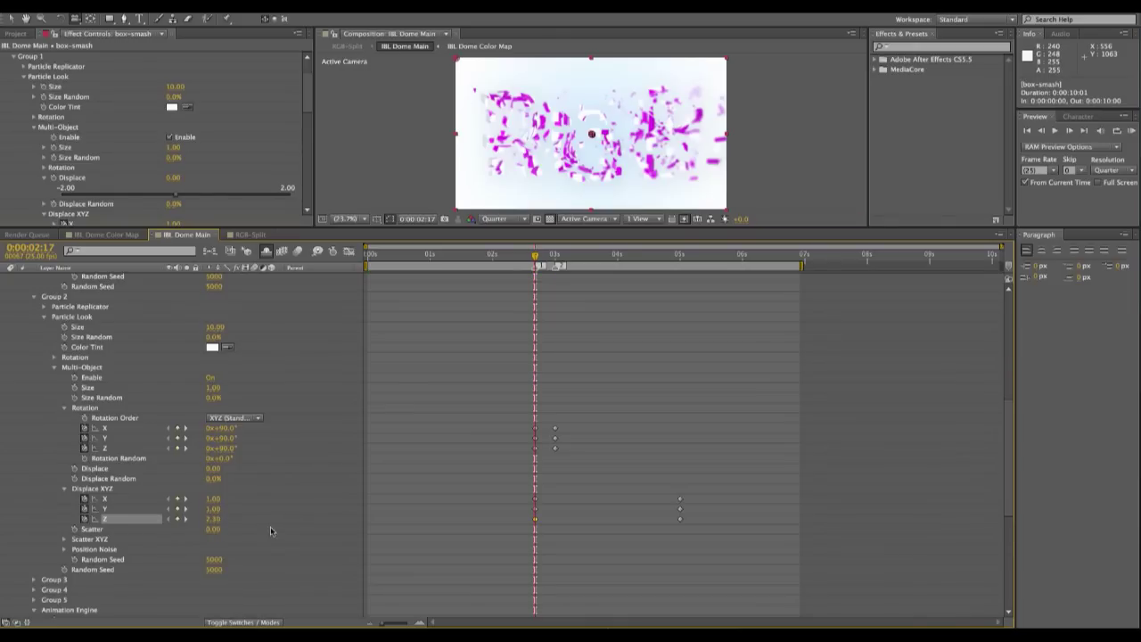
pyautogui.click(213, 519)
pyautogui.moveTo(535, 255)
pyautogui.mouseDown()
pyautogui.moveTo(707, 258)
pyautogui.moveTo(723, 278)
pyautogui.moveTo(752, 261)
pyautogui.moveTo(537, 264)
pyautogui.mouseUp()
pyautogui.moveTo(1004, 464); pyautogui.dragTo(1018, 366)
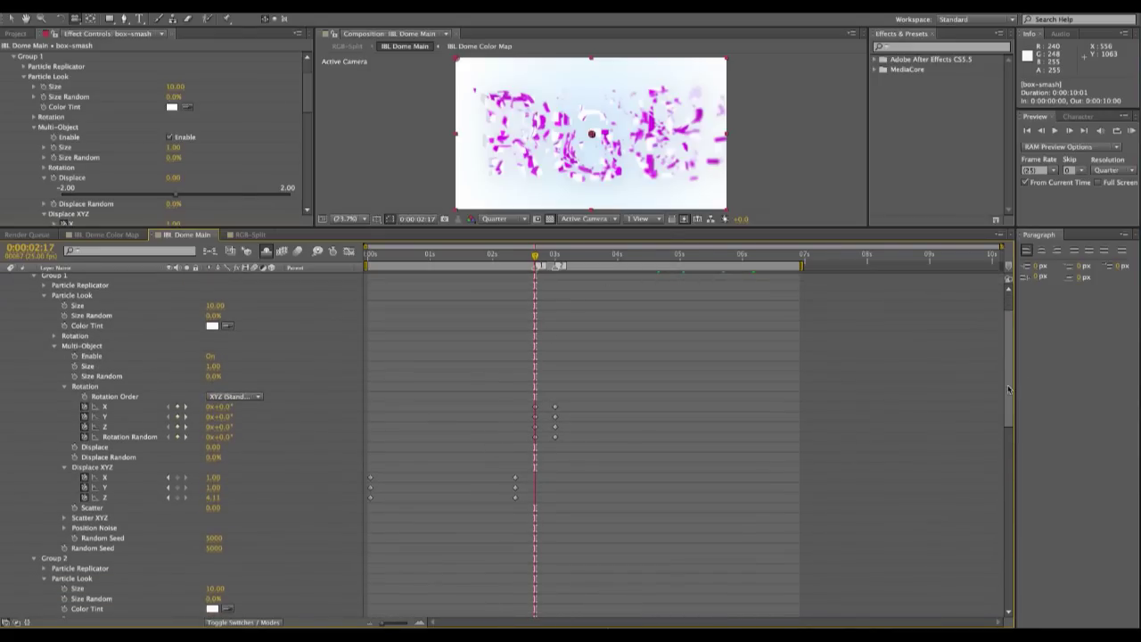
pyautogui.moveTo(1009, 390); pyautogui.dragTo(1002, 431)
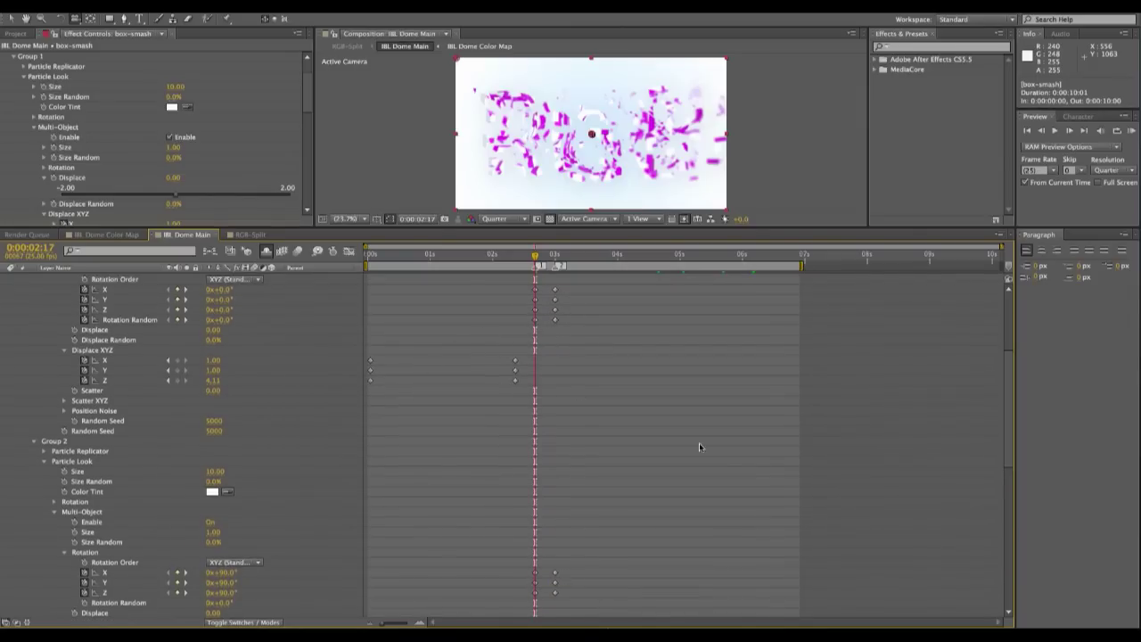
pyautogui.moveTo(1008, 431); pyautogui.dragTo(1009, 497)
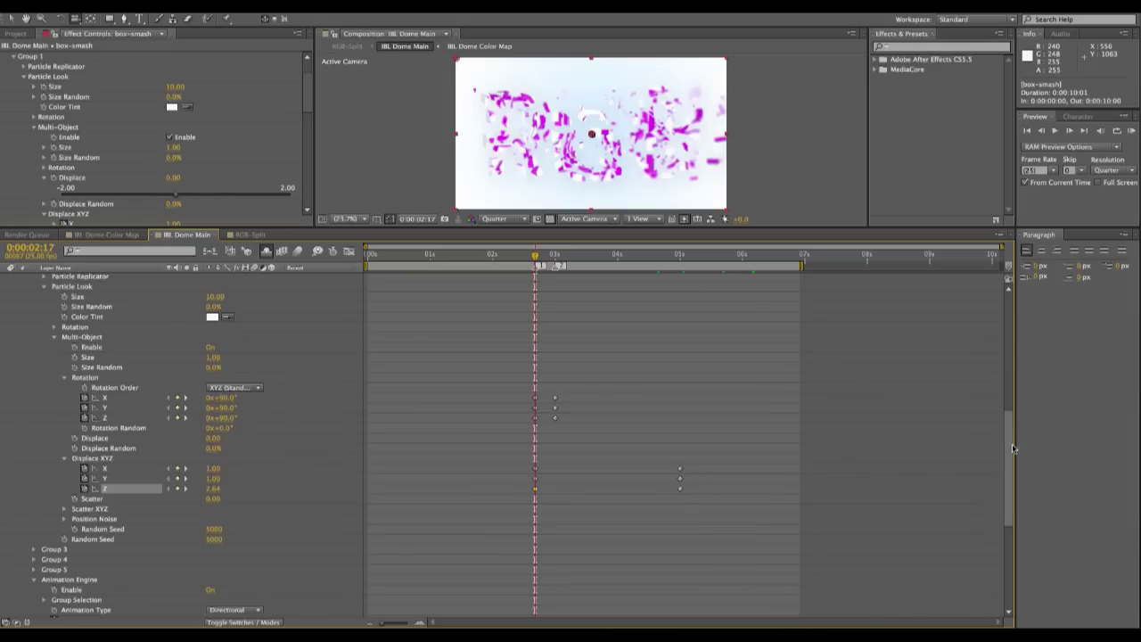
# Set the Animation Type in the box-smash layer's Element Animation Engine to Random.
pyautogui.scroll(-3, 999, 478)
pyautogui.scroll(-5, 999, 478)
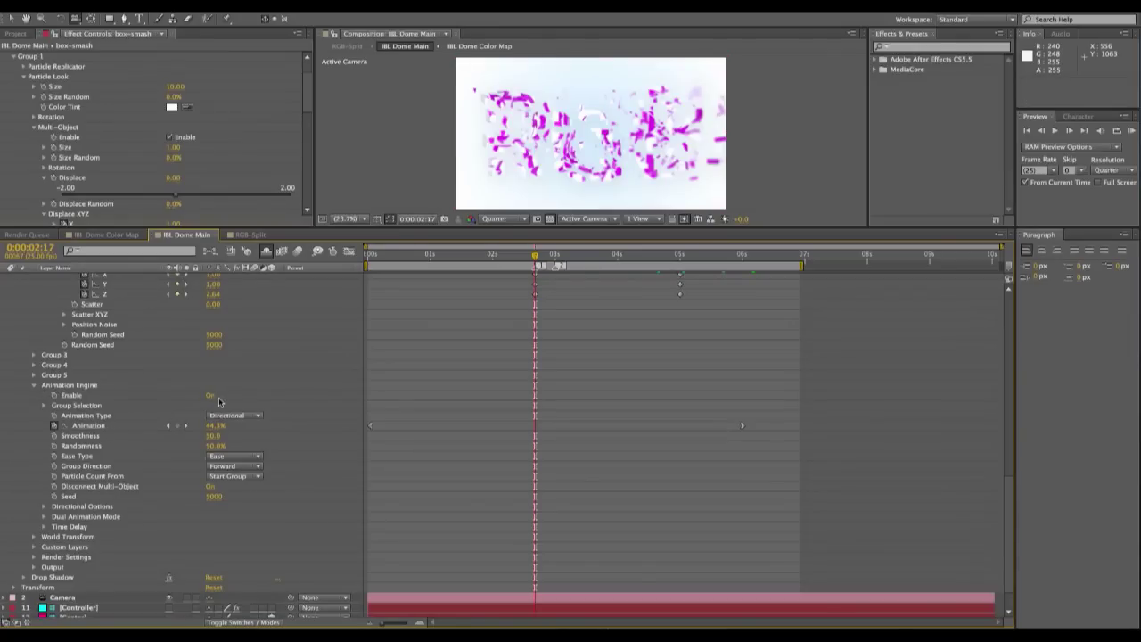
pyautogui.scroll(1, 308, 114)
pyautogui.moveTo(308, 114); pyautogui.dragTo(307, 78)
pyautogui.click(33, 134)
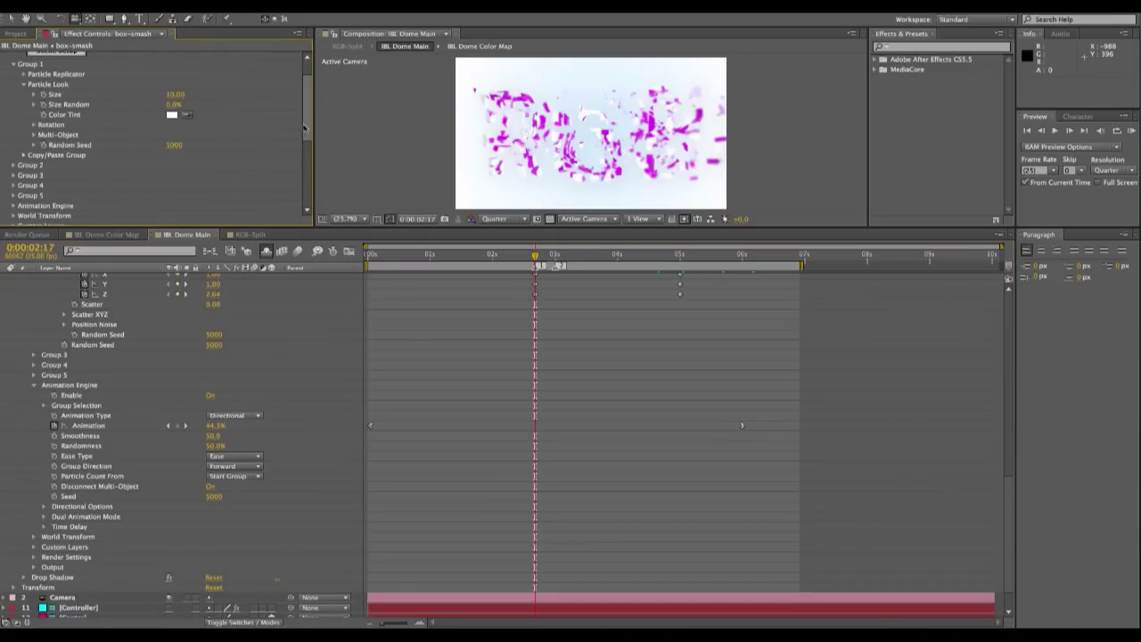
pyautogui.scroll(-2, 307, 140)
pyautogui.scroll(-1, 306, 140)
pyautogui.click(14, 161)
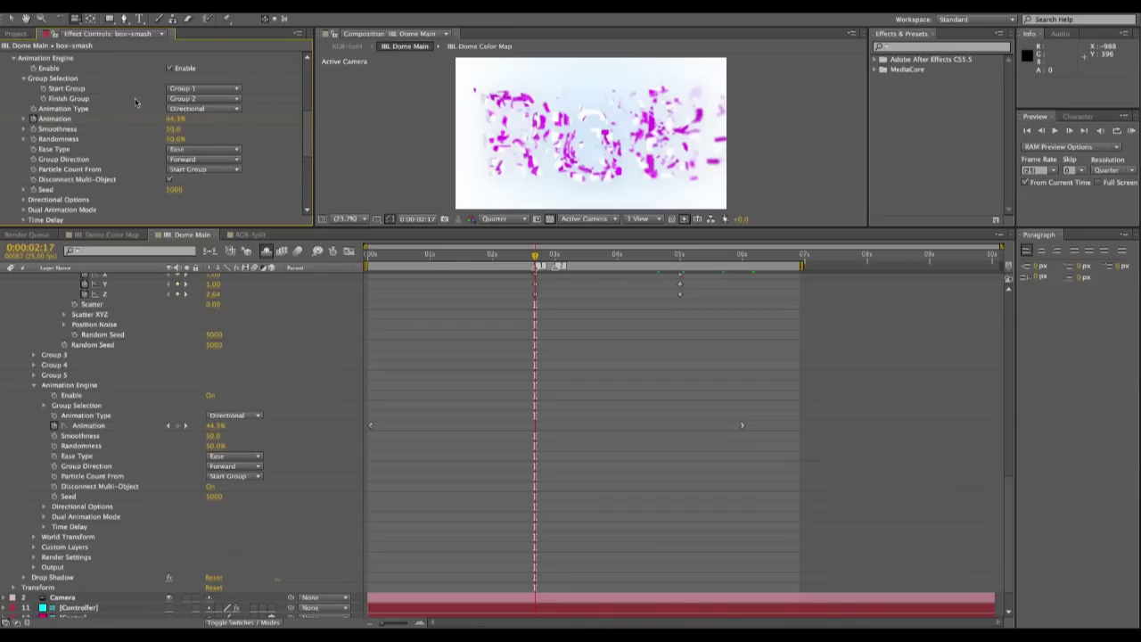
pyautogui.click(189, 107)
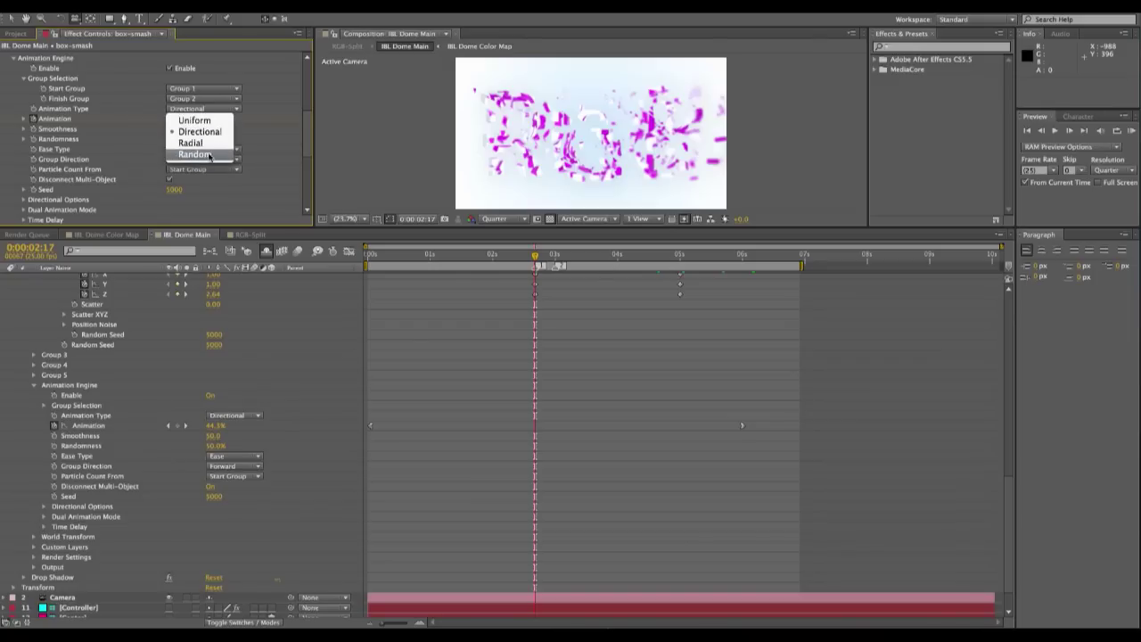
pyautogui.click(208, 155)
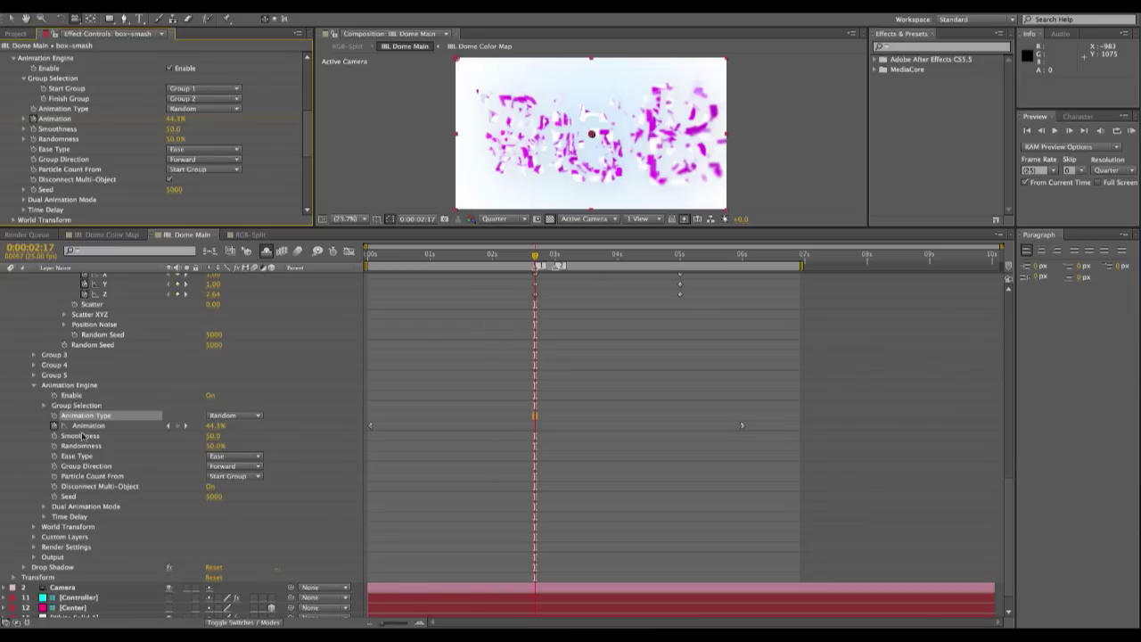
# Review the Animation Engine's Animation keyframes at the start and 0:00:06:00, along with Group 2's rotation and displacement keyframes.
pyautogui.moveTo(531, 256); pyautogui.dragTo(356, 259)
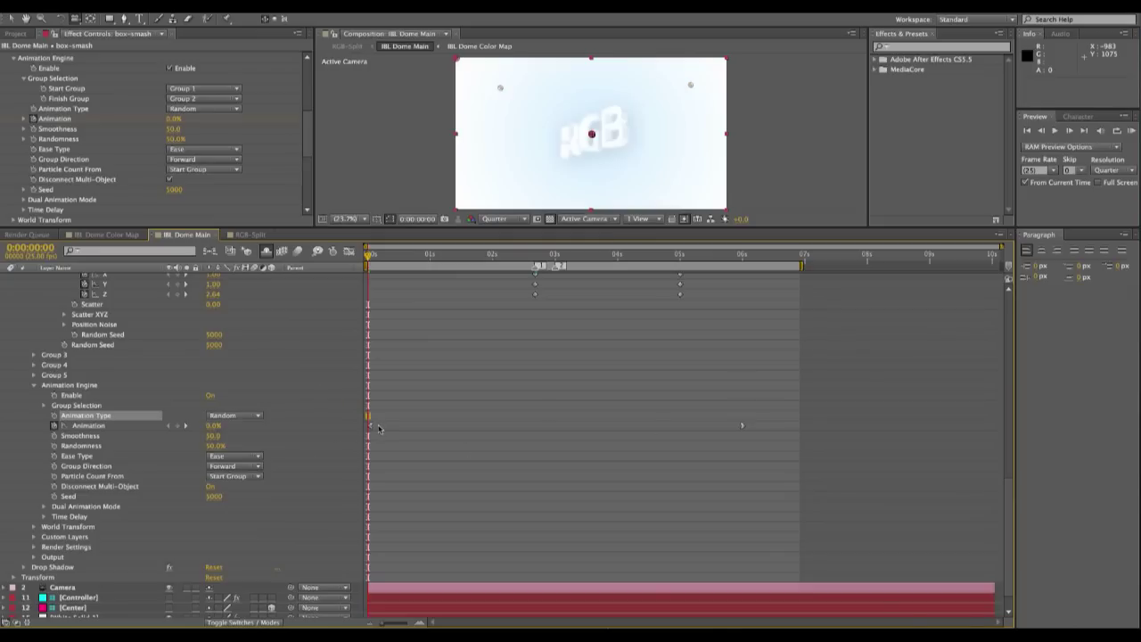
pyautogui.click(370, 427)
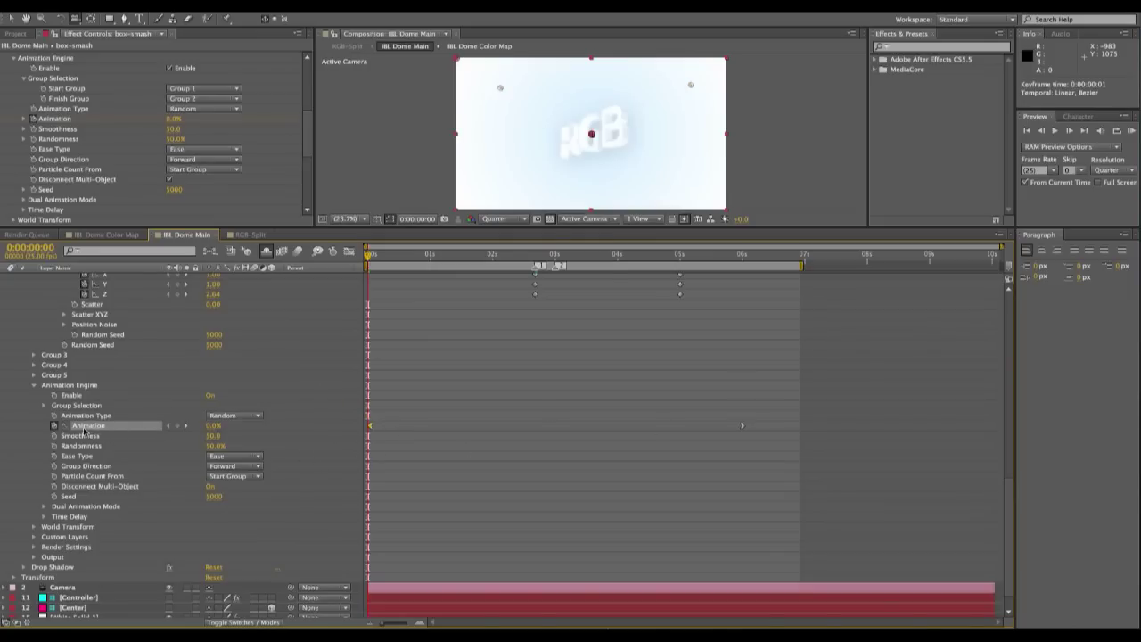
pyautogui.click(726, 256)
pyautogui.moveTo(736, 261)
pyautogui.mouseDown()
pyautogui.moveTo(751, 264)
pyautogui.moveTo(742, 261)
pyautogui.mouseUp()
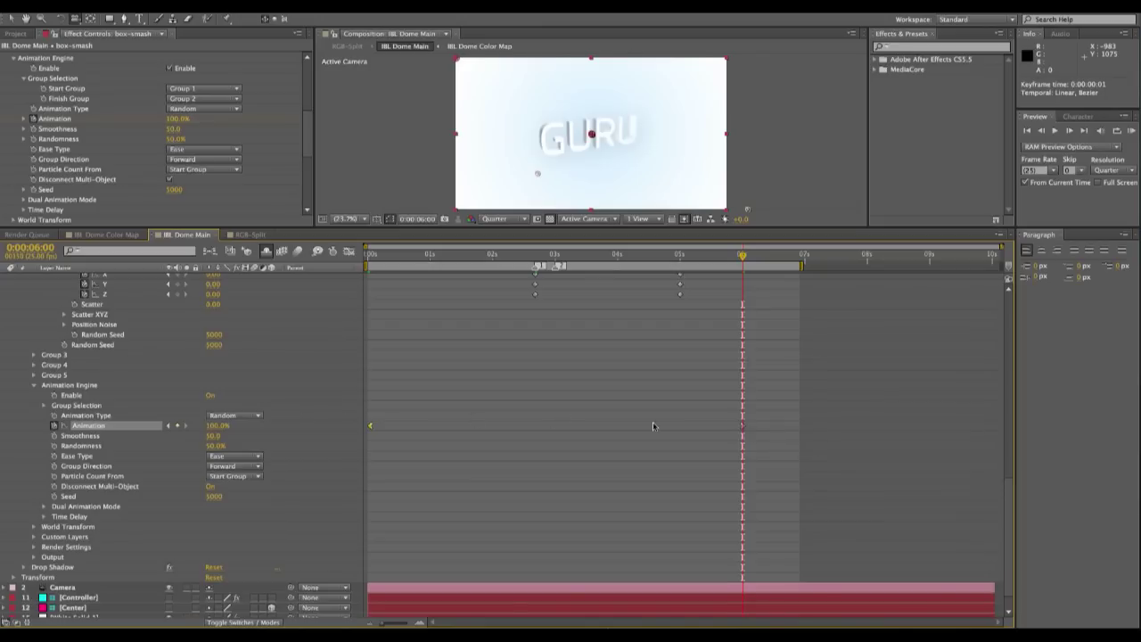
pyautogui.moveTo(1006, 497); pyautogui.dragTo(695, 422)
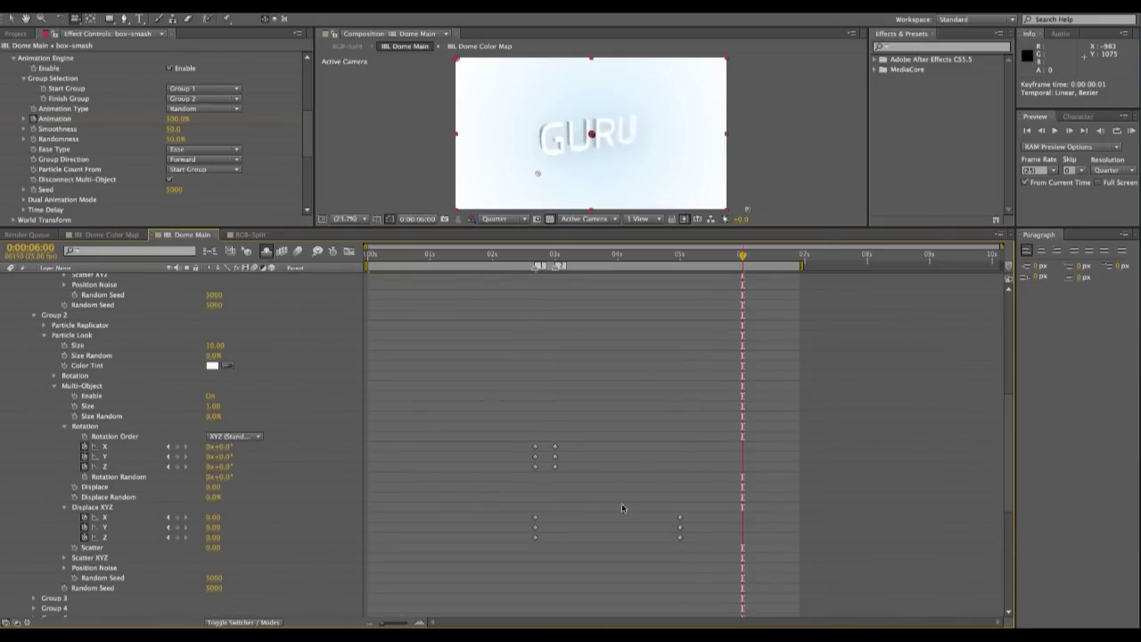
pyautogui.scroll(-2, 130, 435)
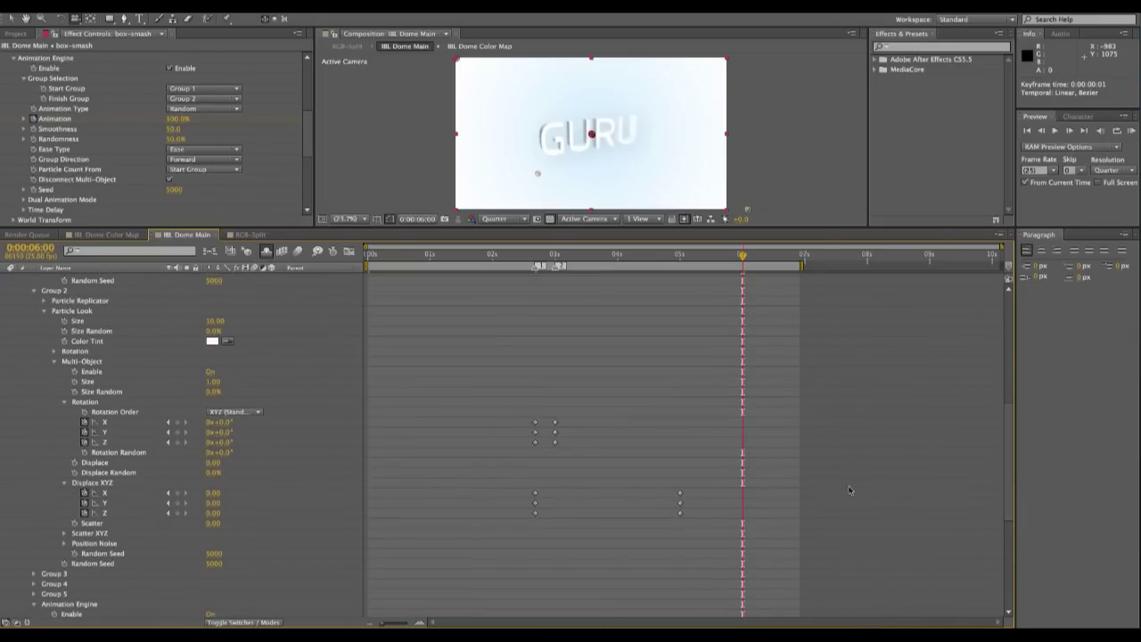
# Collapse the box-smash layer's properties and expand the Camera layer's Transform and Camera Options.
pyautogui.moveTo(1007, 463); pyautogui.dragTo(984, 337)
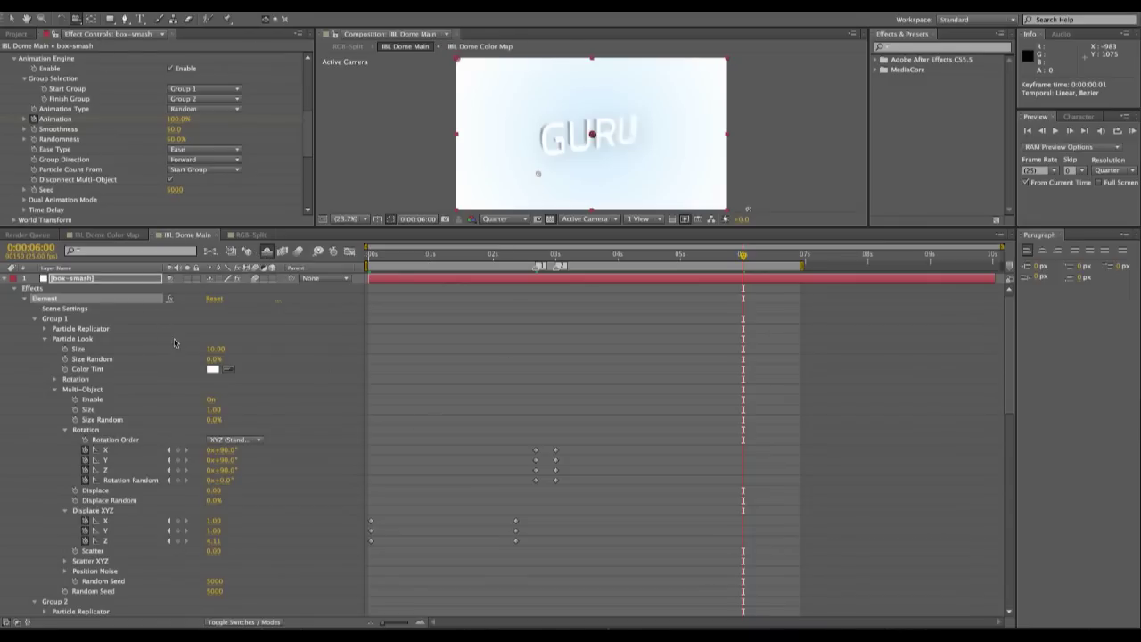
pyautogui.click(14, 289)
pyautogui.click(6, 280)
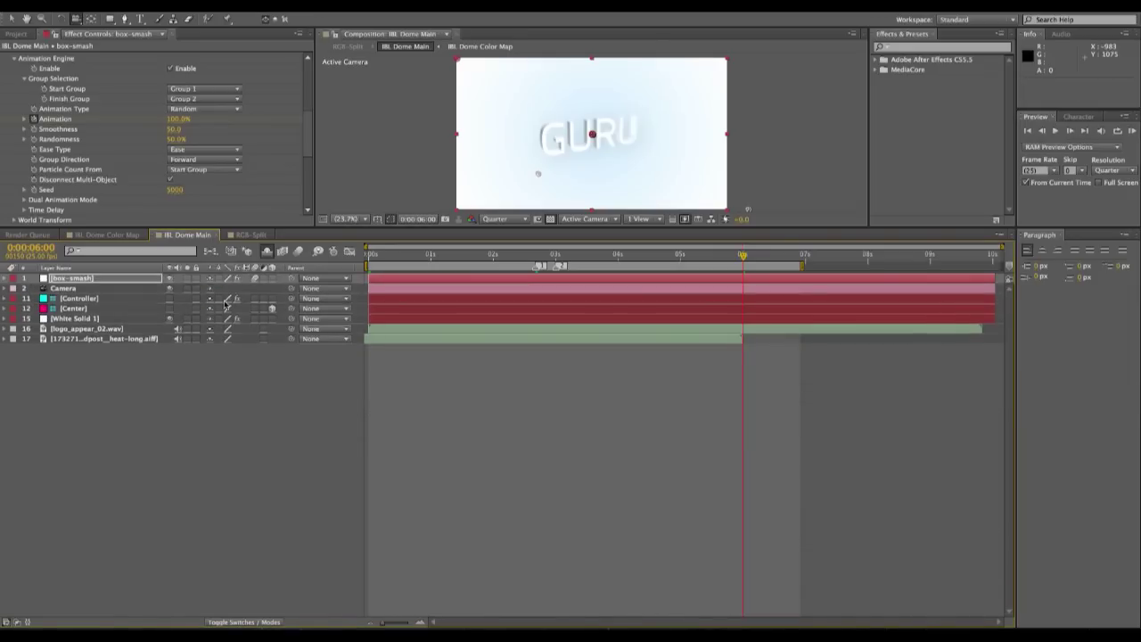
pyautogui.click(85, 289)
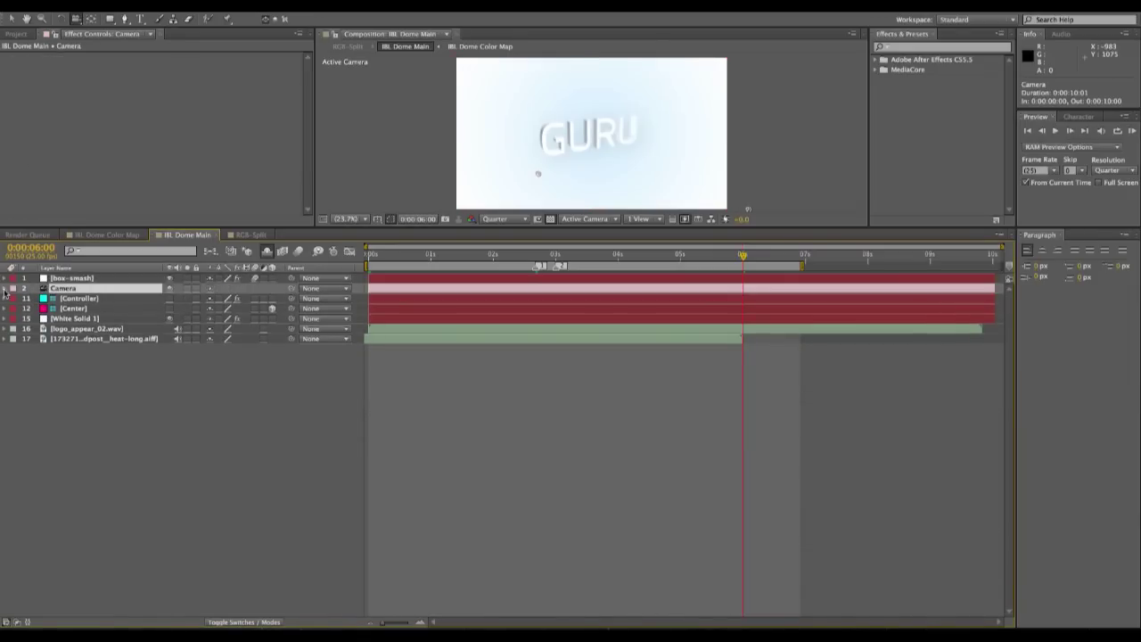
pyautogui.click(6, 289)
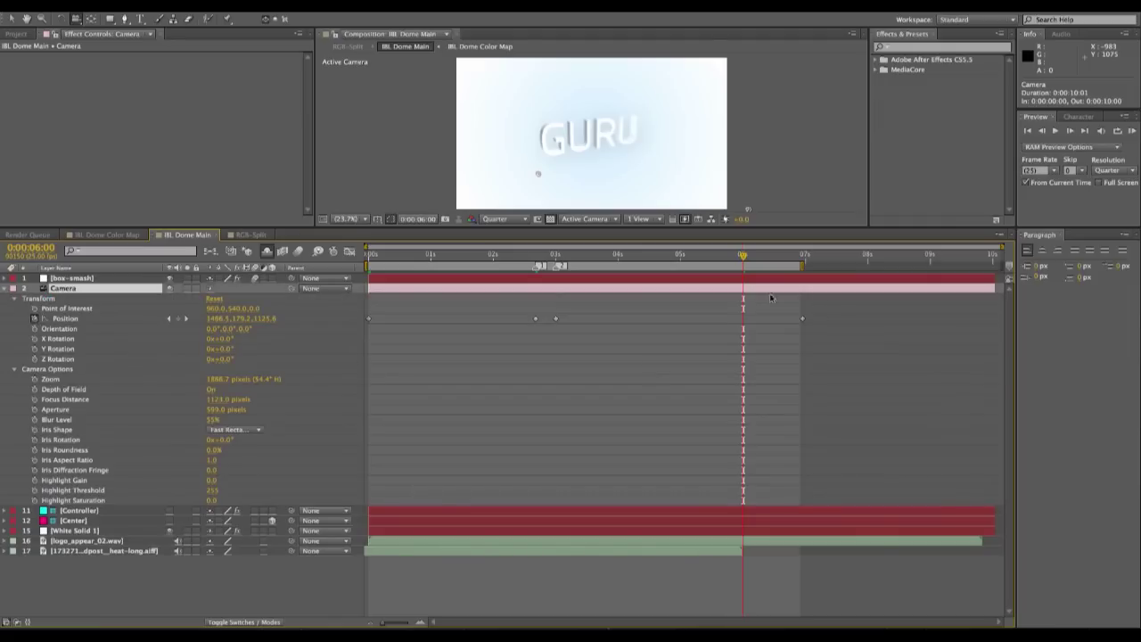
# Examine the Camera's Position keyframes at 0:00:06:24, the start, 0:00:02:17 and 0:00:03:00.
pyautogui.click(792, 262)
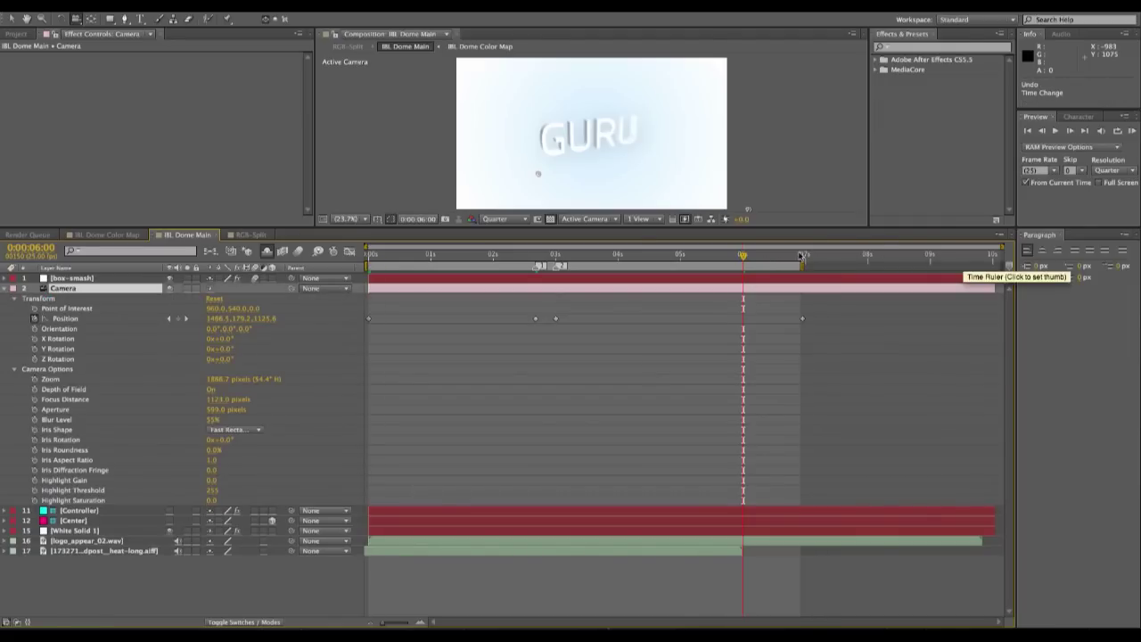
pyautogui.click(794, 256)
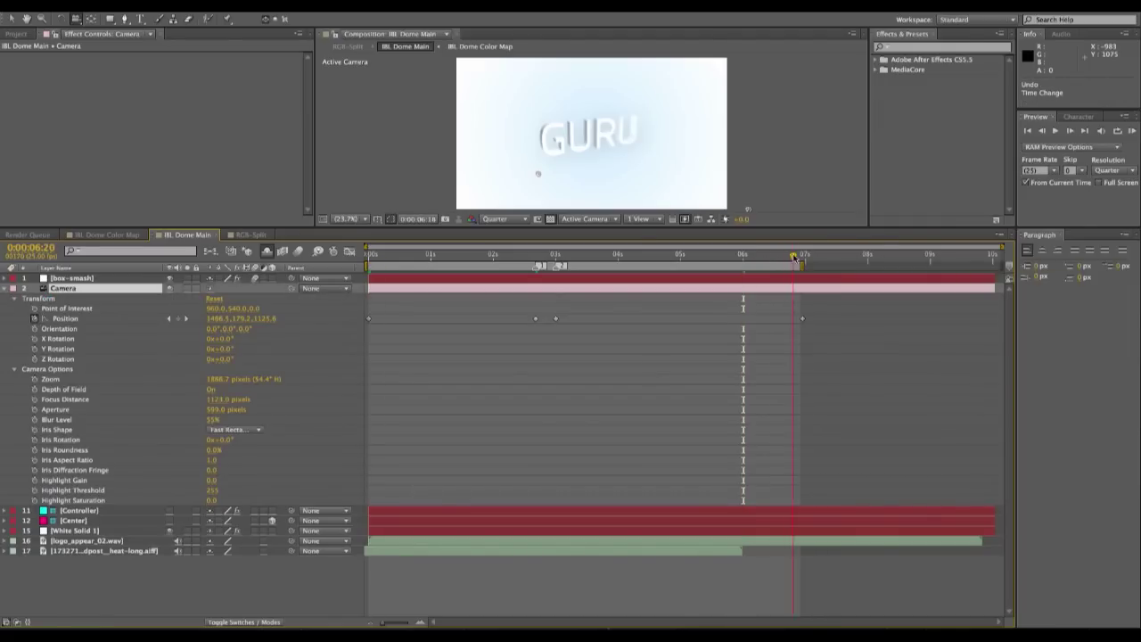
pyautogui.moveTo(794, 256); pyautogui.dragTo(803, 256)
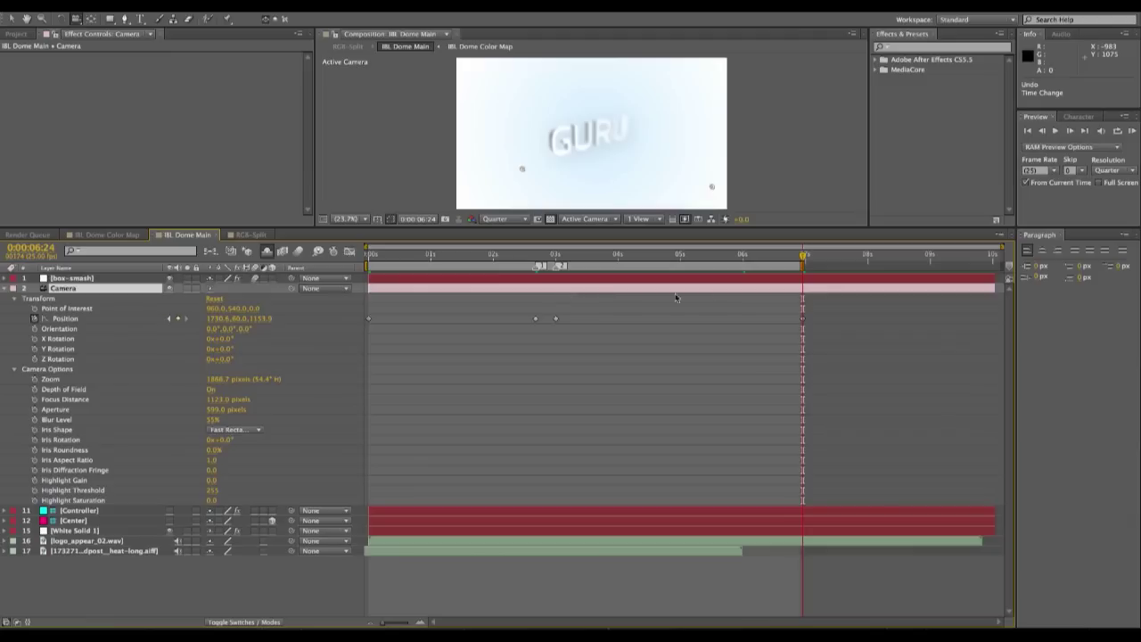
pyautogui.moveTo(803, 257); pyautogui.dragTo(369, 256)
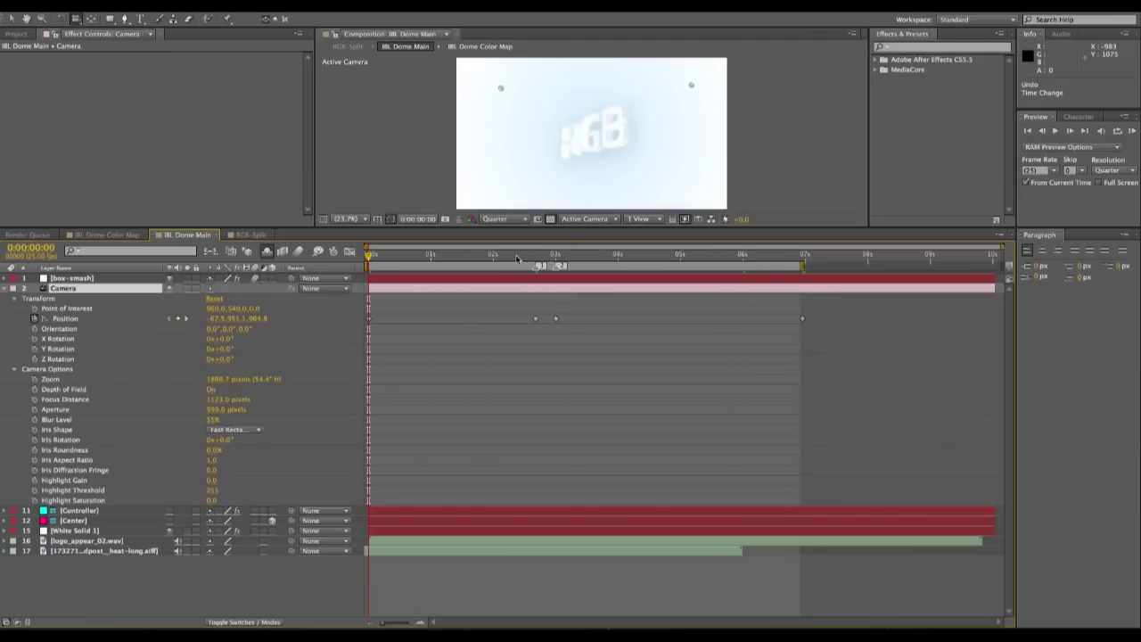
pyautogui.moveTo(530, 256)
pyautogui.mouseDown()
pyautogui.moveTo(559, 256)
pyautogui.moveTo(536, 256)
pyautogui.mouseUp()
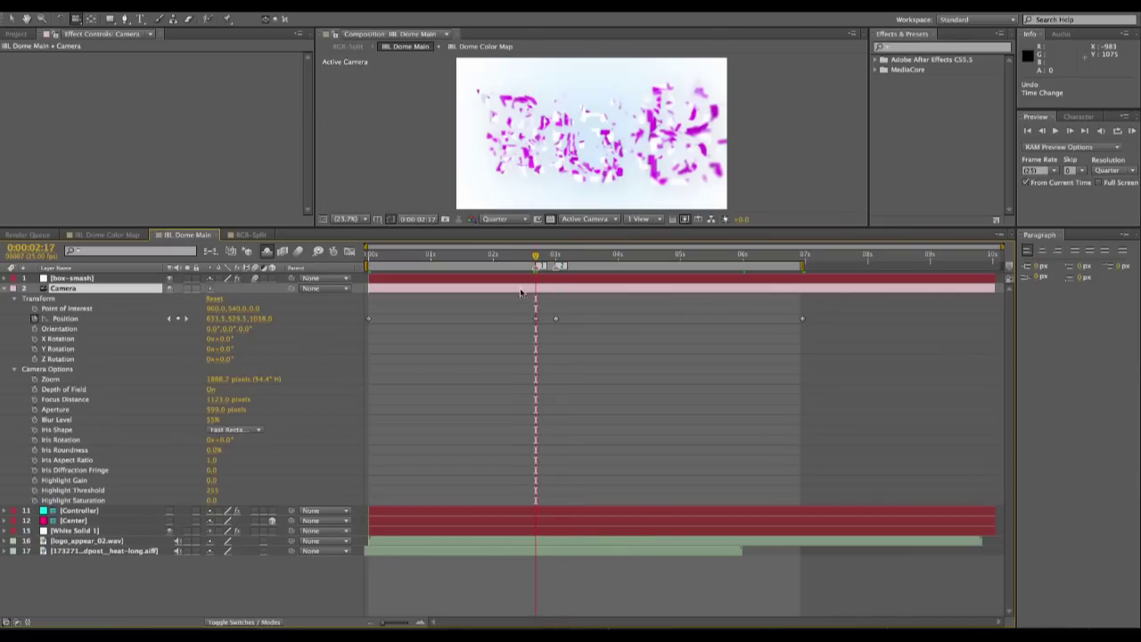
pyautogui.press('pagedown')
pyautogui.press('pagedown')
pyautogui.press('pagedown')
pyautogui.press('pagedown')
pyautogui.press('pagedown')
pyautogui.press('pagedown')
pyautogui.press('pagedown')
pyautogui.press('pagedown')
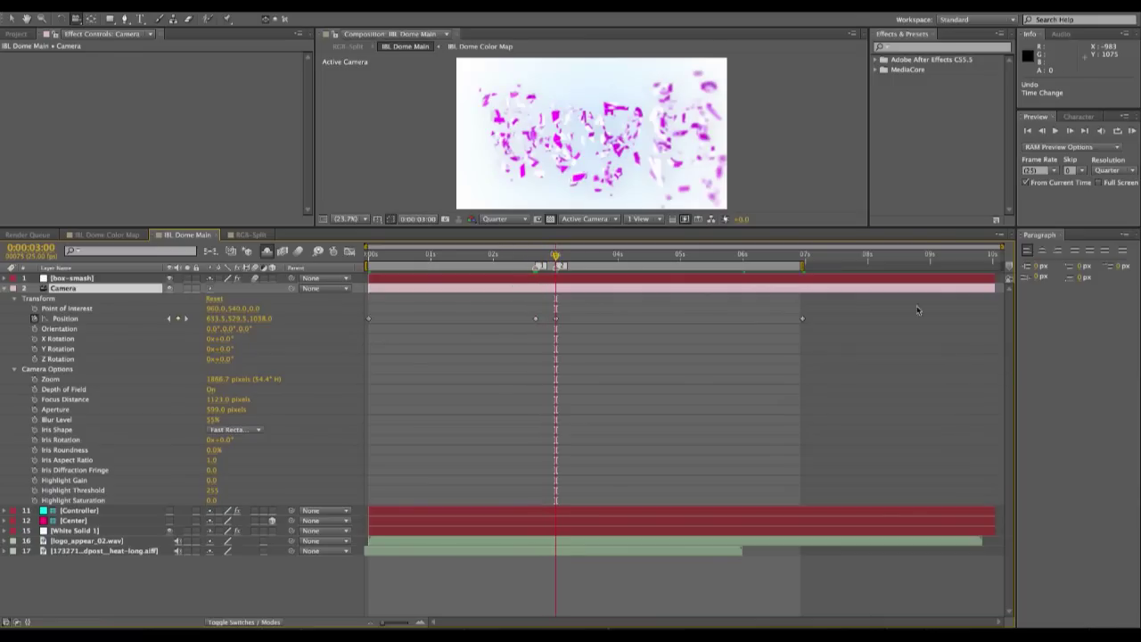
# Expand the box-smash layer and preview the shatter animation from the start through 0:00:06:10, returning to 0:00:01:03.
pyautogui.click(10, 278)
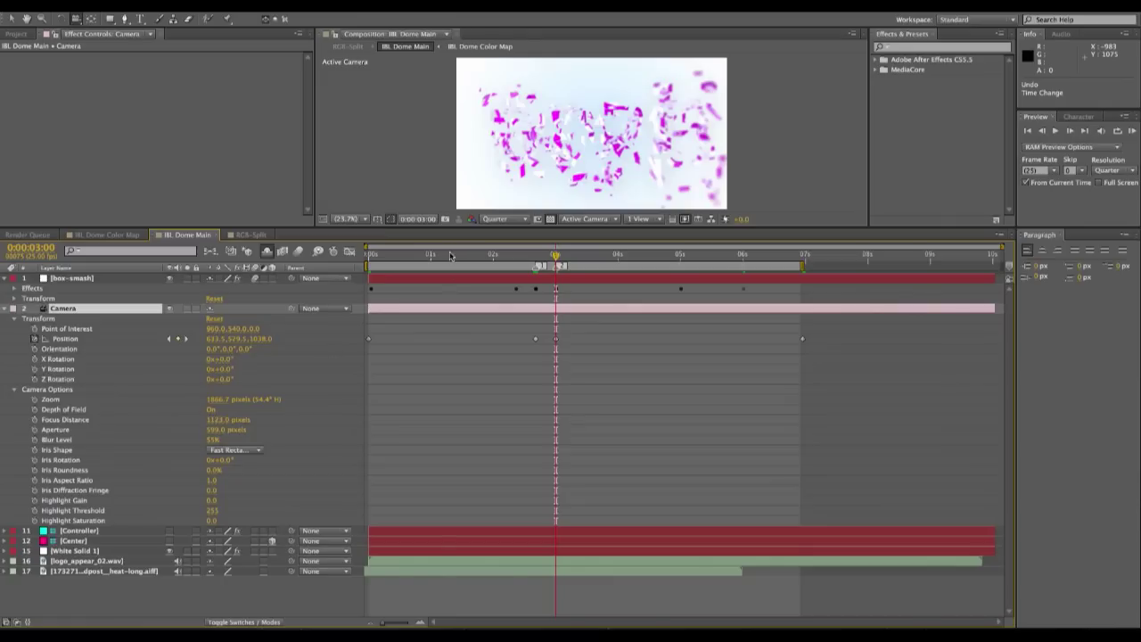
pyautogui.press('Home')
pyautogui.moveTo(386, 257); pyautogui.dragTo(471, 257)
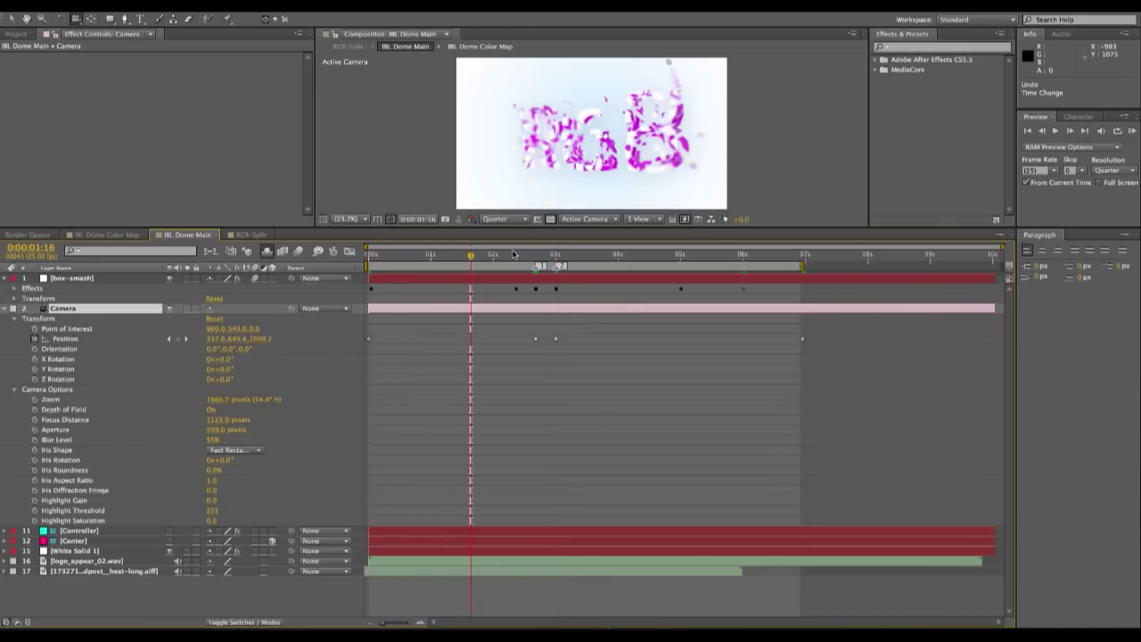
pyautogui.moveTo(540, 257); pyautogui.dragTo(556, 257)
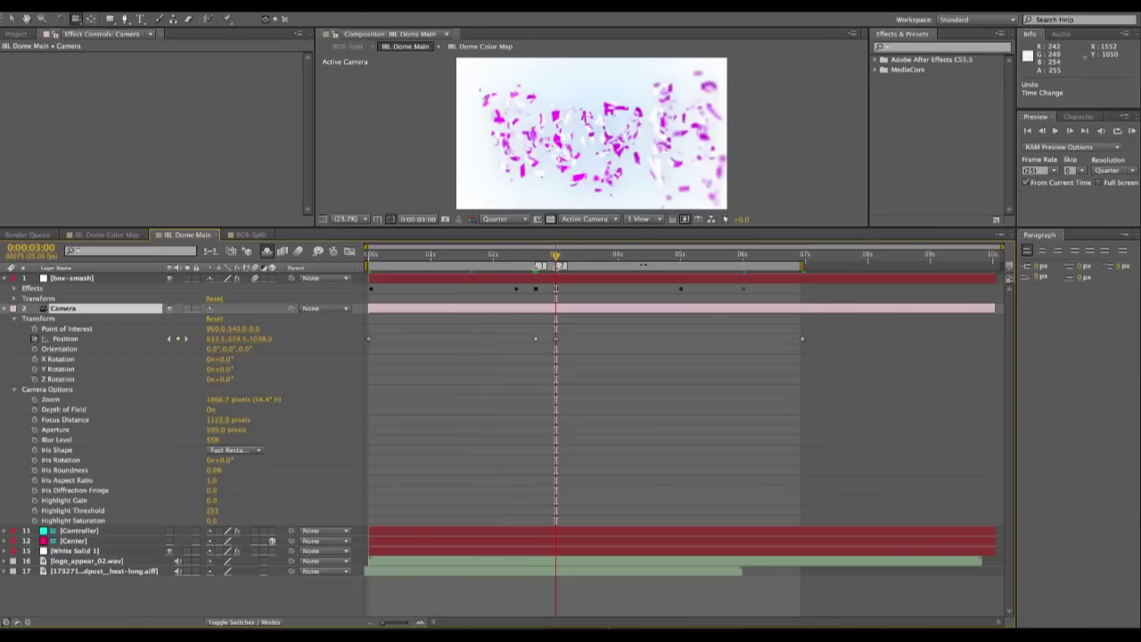
pyautogui.moveTo(655, 257); pyautogui.dragTo(705, 257)
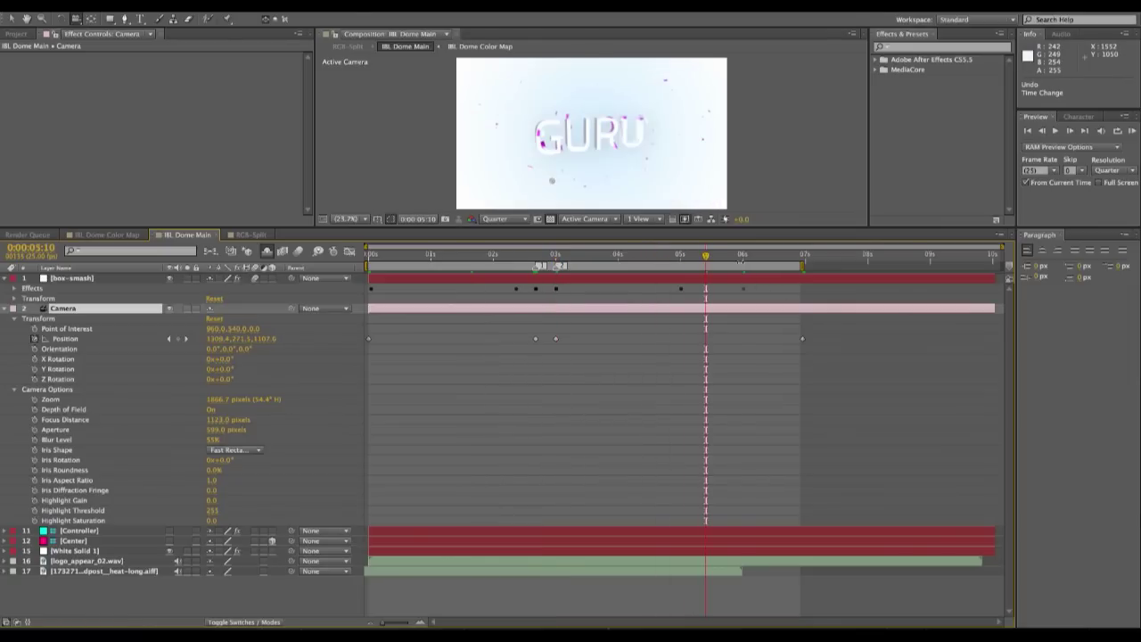
pyautogui.click(768, 257)
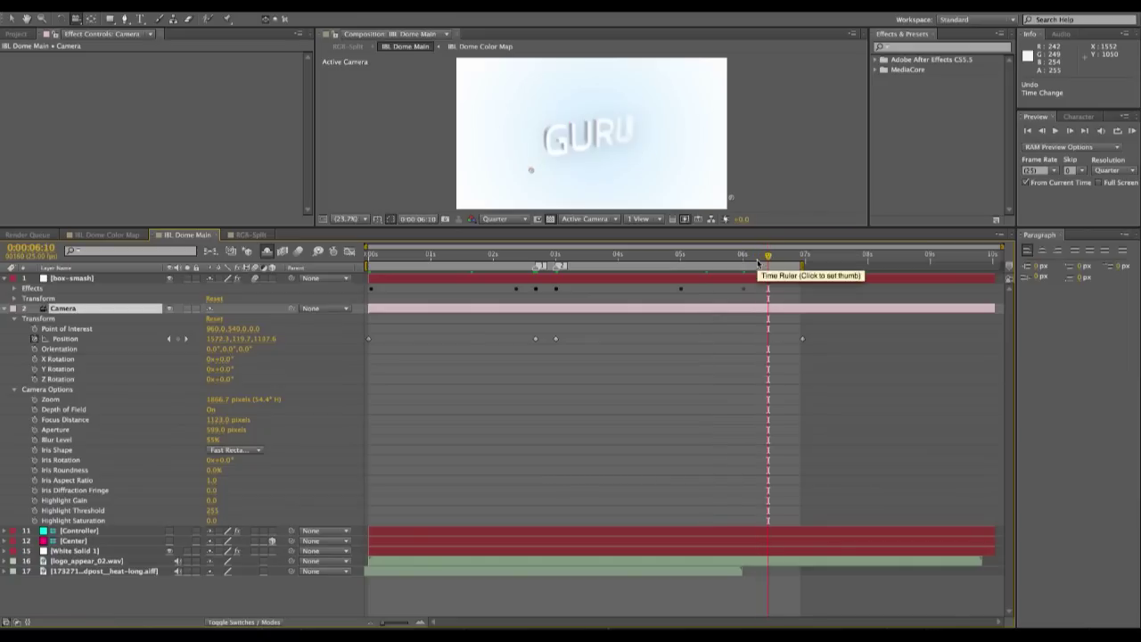
pyautogui.moveTo(768, 257); pyautogui.dragTo(439, 264)
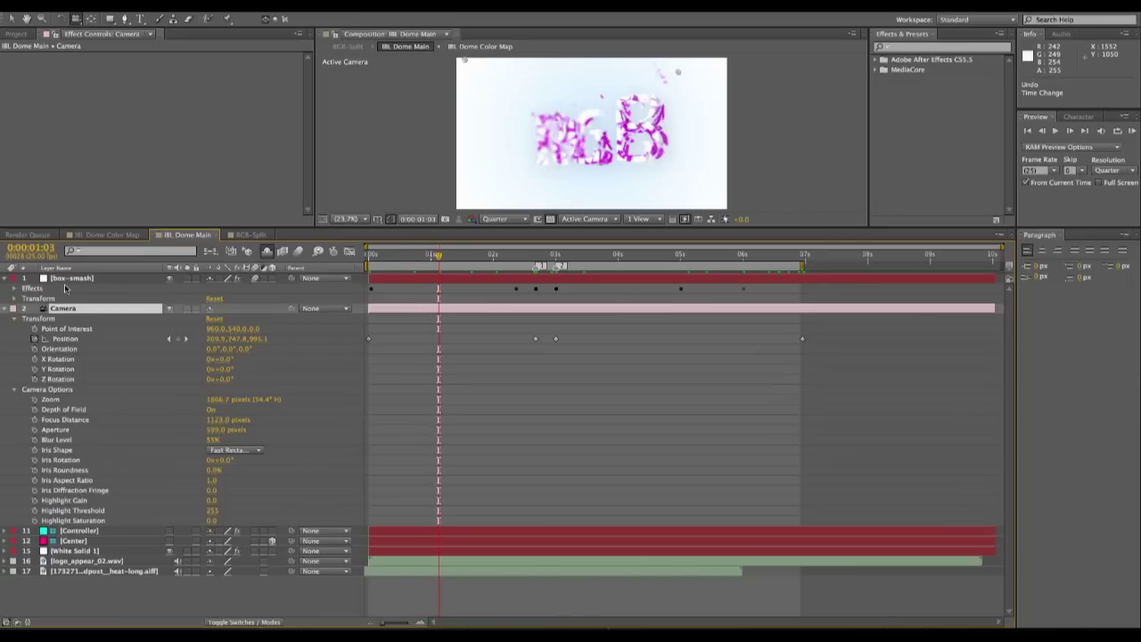
# Collapse the Camera layer to show only its Position property and move the current time to 0:00:01:04.
pyautogui.click(21, 323)
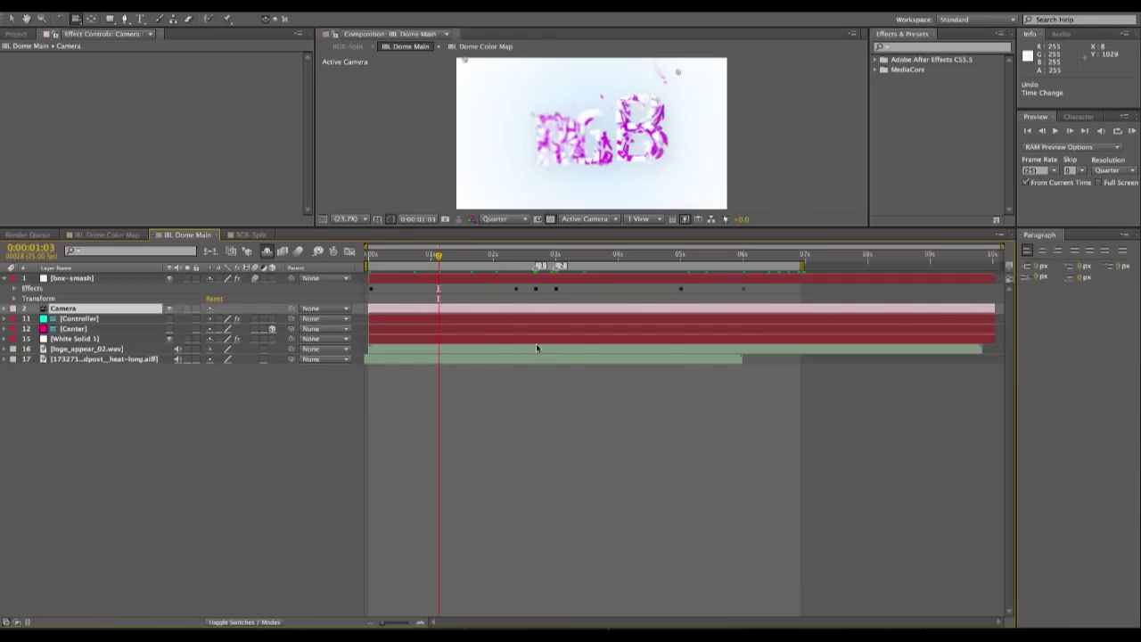
pyautogui.press('p')
pyautogui.press('pagedown')
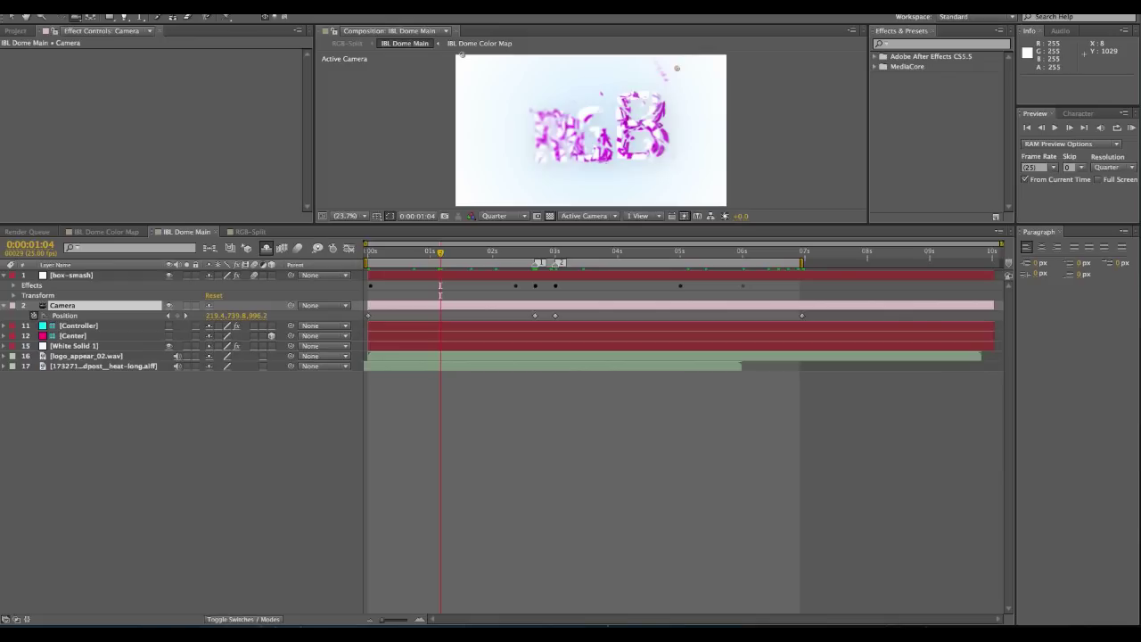
# Switch to the web browser showing the IBL Toolkit page on Mylenium's Stuff and reposition its window.
pyautogui.press('super+Tab')
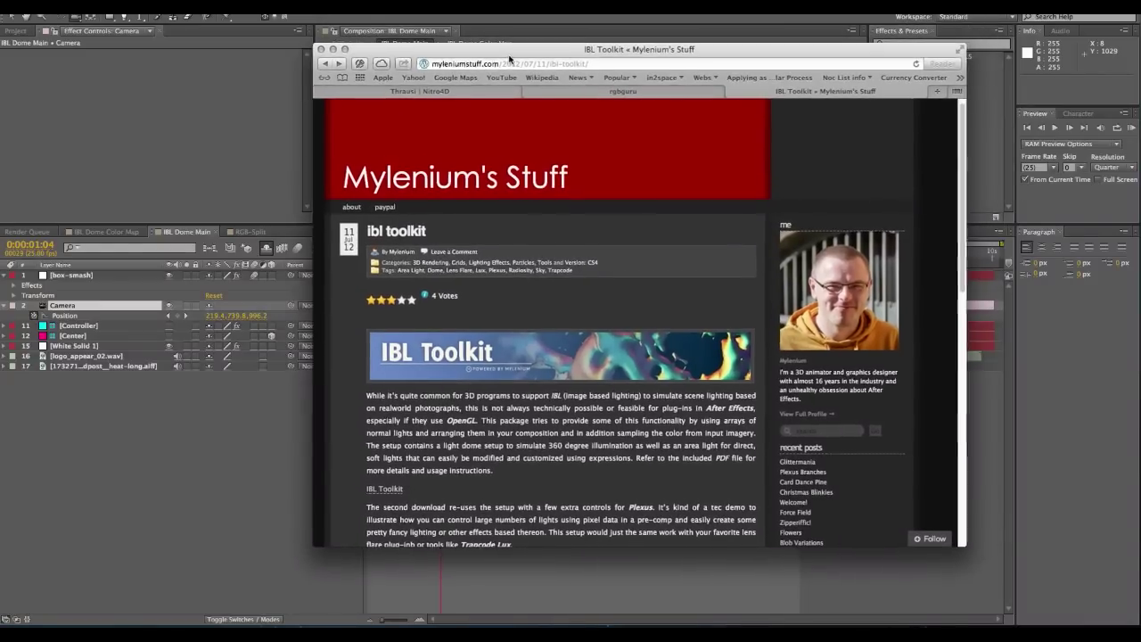
pyautogui.moveTo(520, 61); pyautogui.dragTo(655, 70)
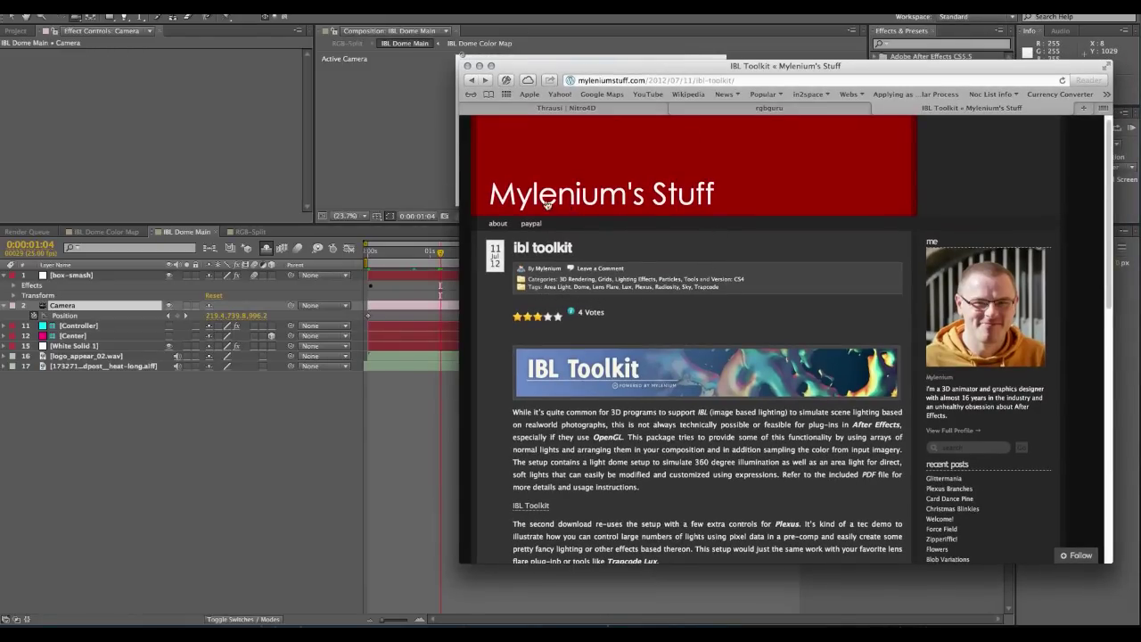
pyautogui.moveTo(667, 62); pyautogui.dragTo(550, 52)
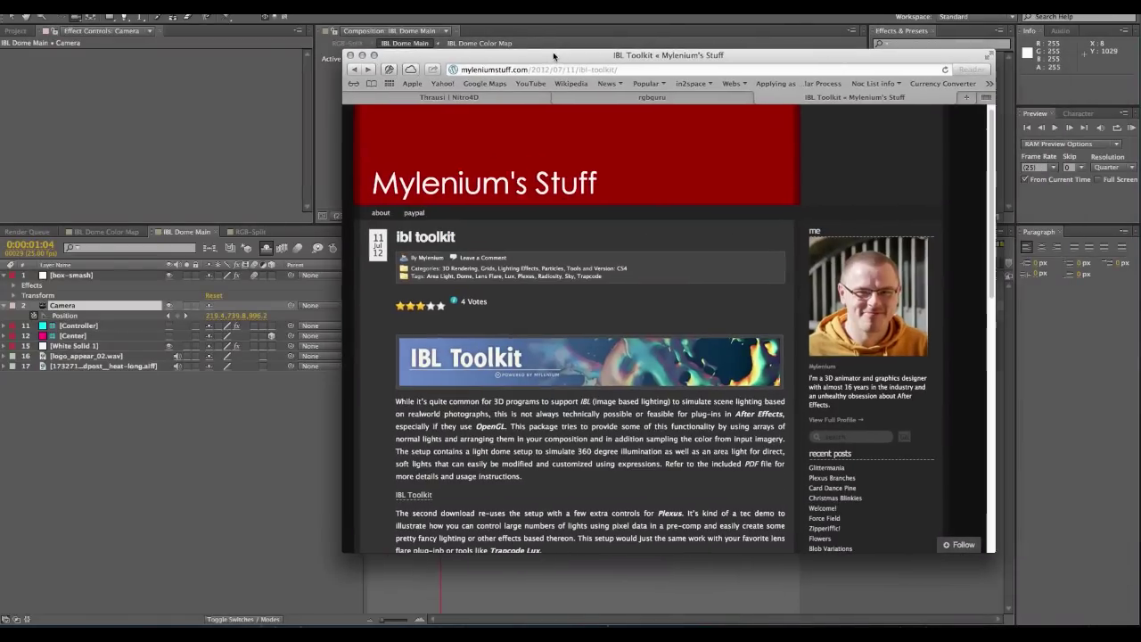
# Read the IBL Toolkit page's download sections, return to After Effects, and check the IBL Dome compositions in the project.
pyautogui.moveTo(991, 218)
pyautogui.mouseDown()
pyautogui.moveTo(997, 311)
pyautogui.moveTo(1000, 231)
pyautogui.mouseUp()
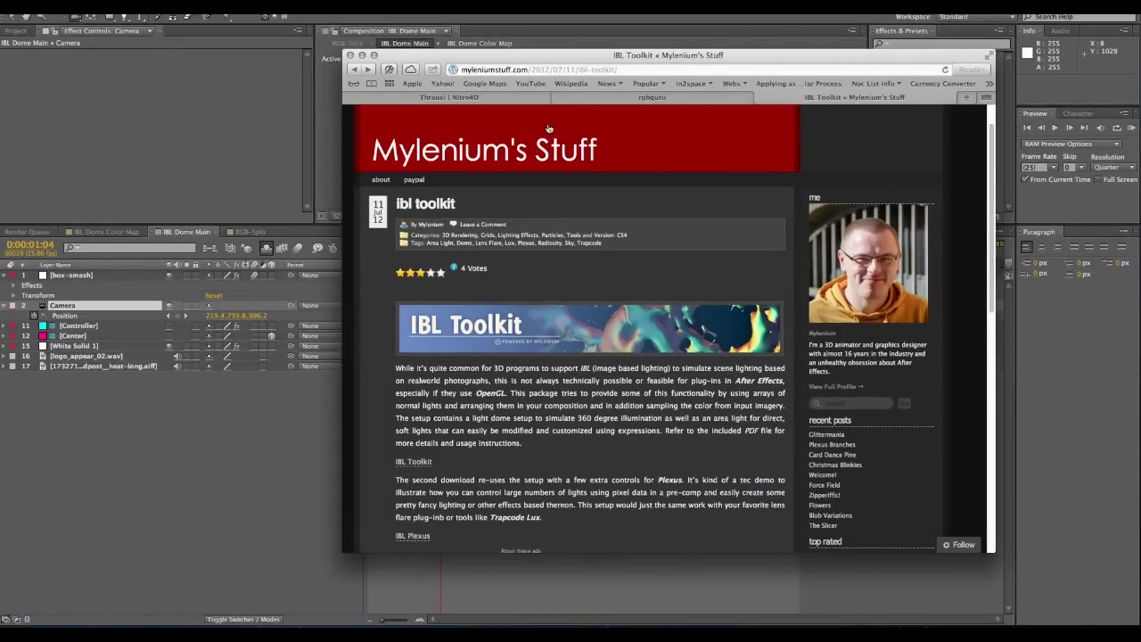
pyautogui.click(566, 69)
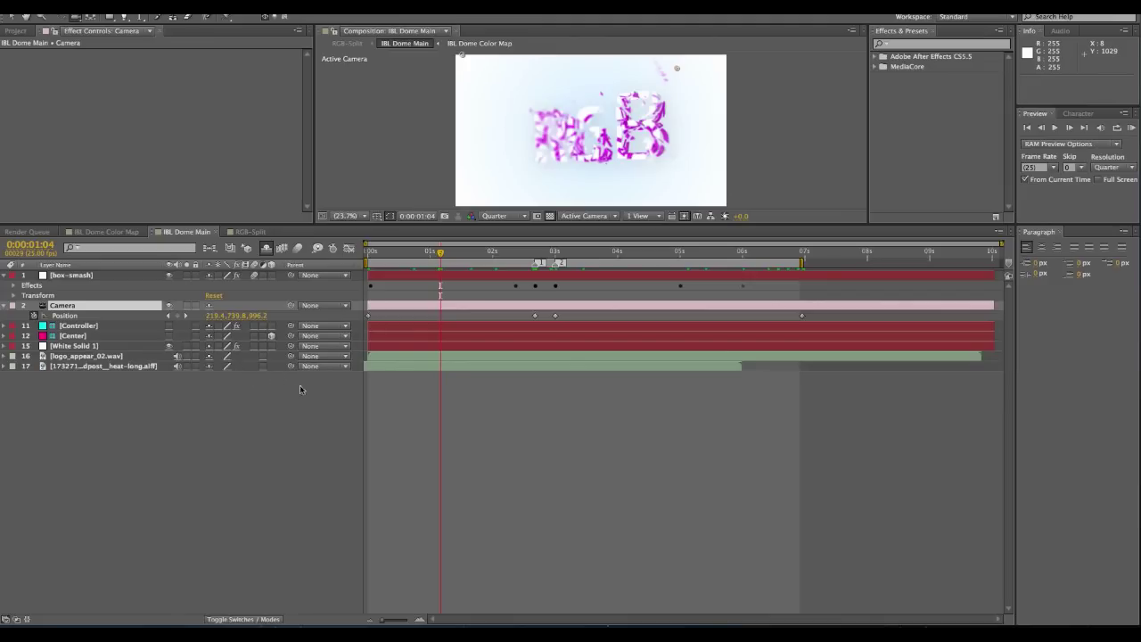
pyautogui.click(77, 336)
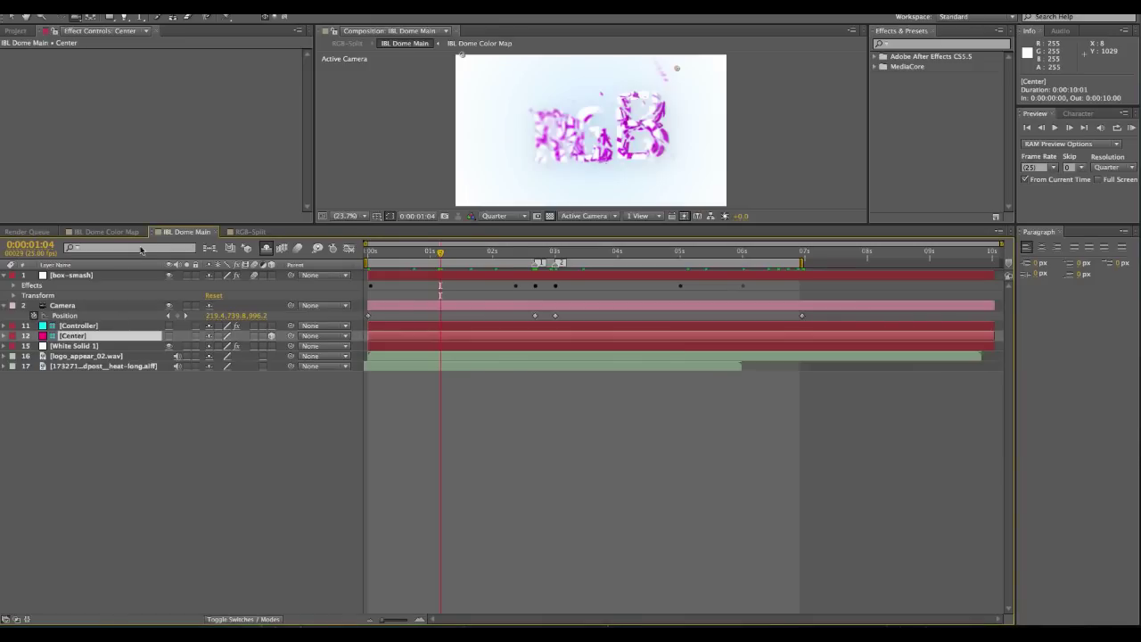
pyautogui.click(16, 31)
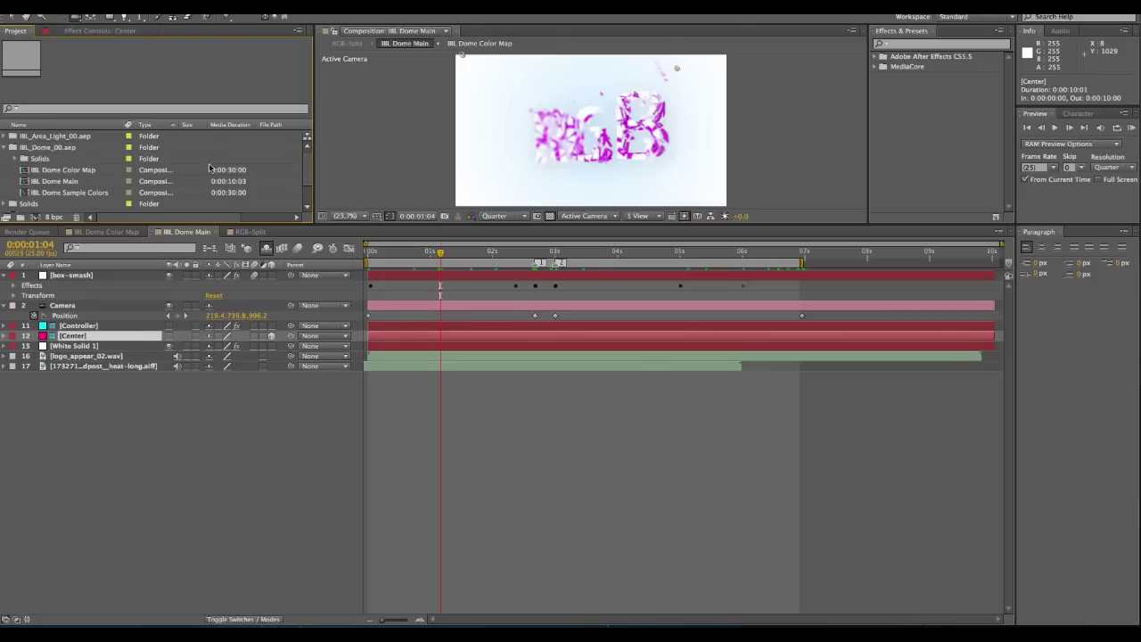
# Display the Controller layer's effect sliders and enlarge their area to show all settings through Color Grid Expansion.
pyautogui.click(67, 34)
pyautogui.click(82, 327)
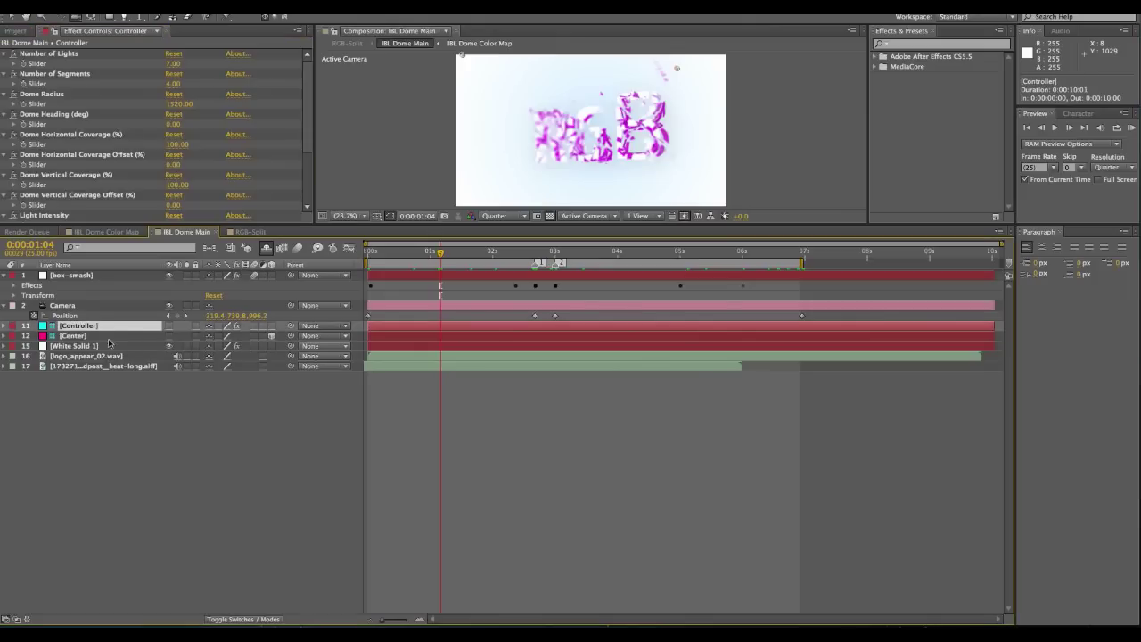
pyautogui.moveTo(261, 225); pyautogui.dragTo(262, 337)
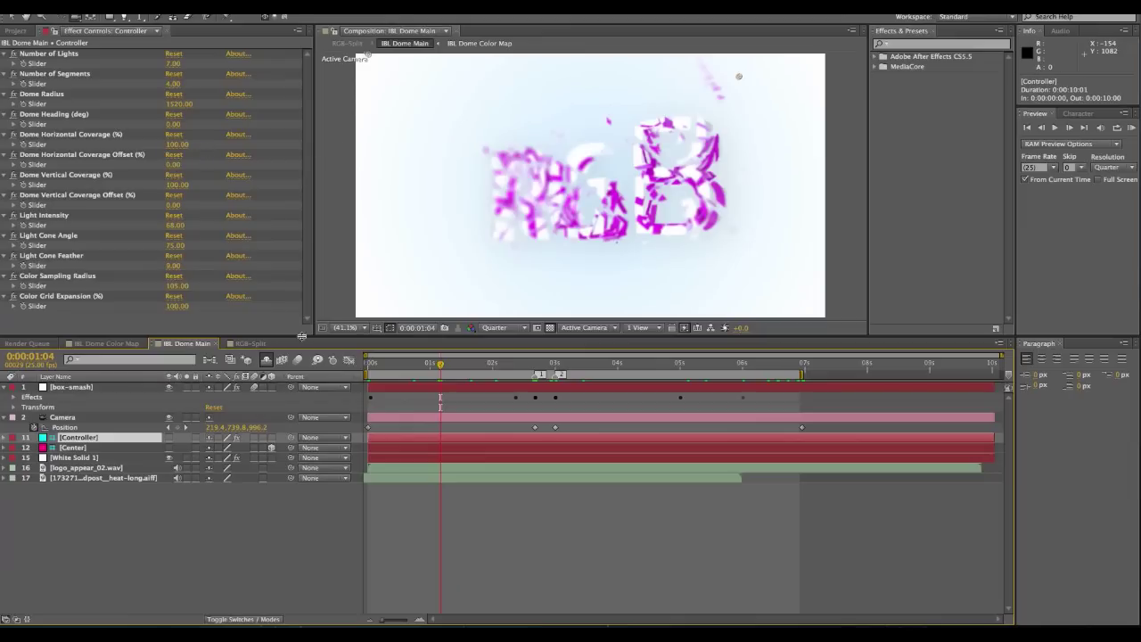
# In IBL Dome Color Map, apply the Fire And Smoke preset palette to the upper Color layer's Colorama effect.
pyautogui.click(110, 344)
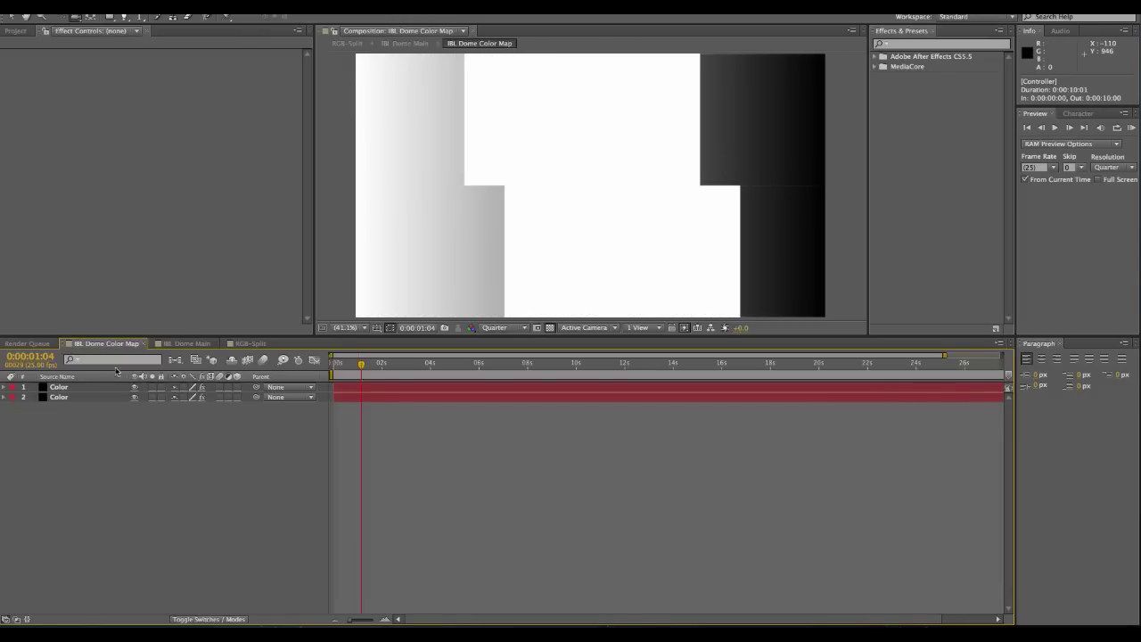
pyautogui.click(90, 388)
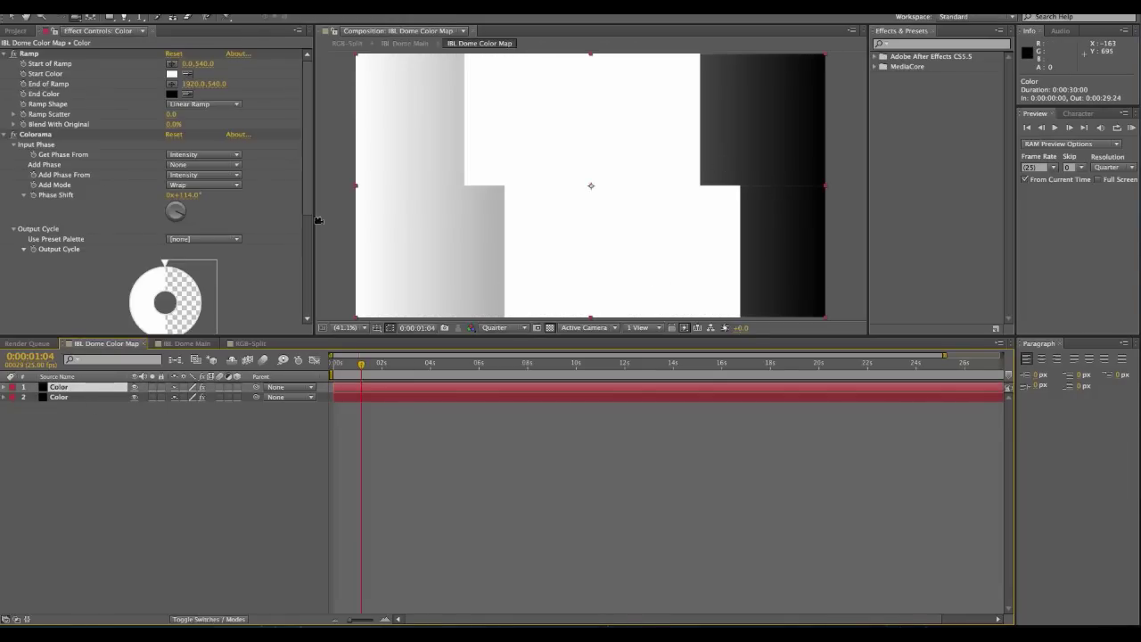
pyautogui.scroll(-2, 308, 200)
pyautogui.click(198, 192)
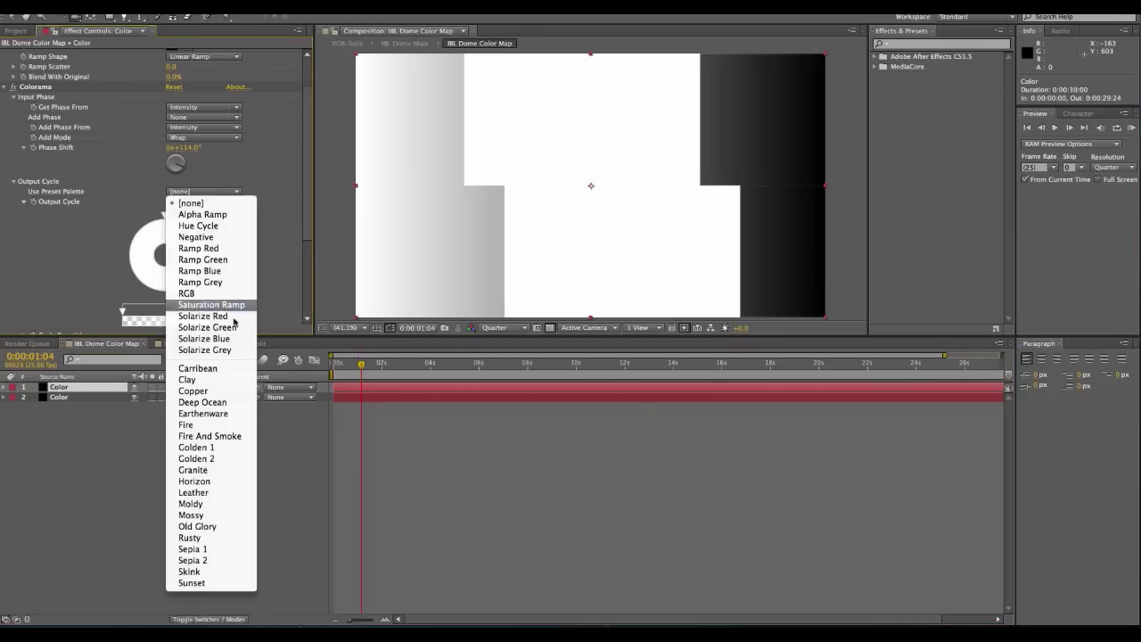
pyautogui.click(225, 437)
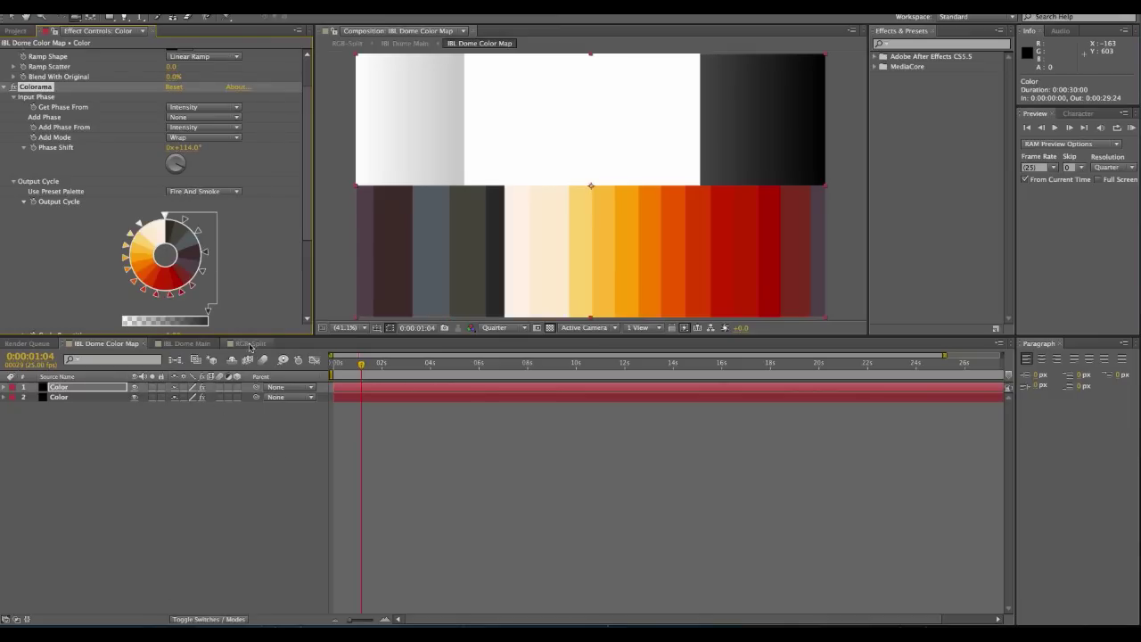
# Check the new lighting colors in RGB-Split at 0:00:03:01 and 0:00:05:01, and in IBL Dome Main at 0:00:04:05.
pyautogui.click(250, 344)
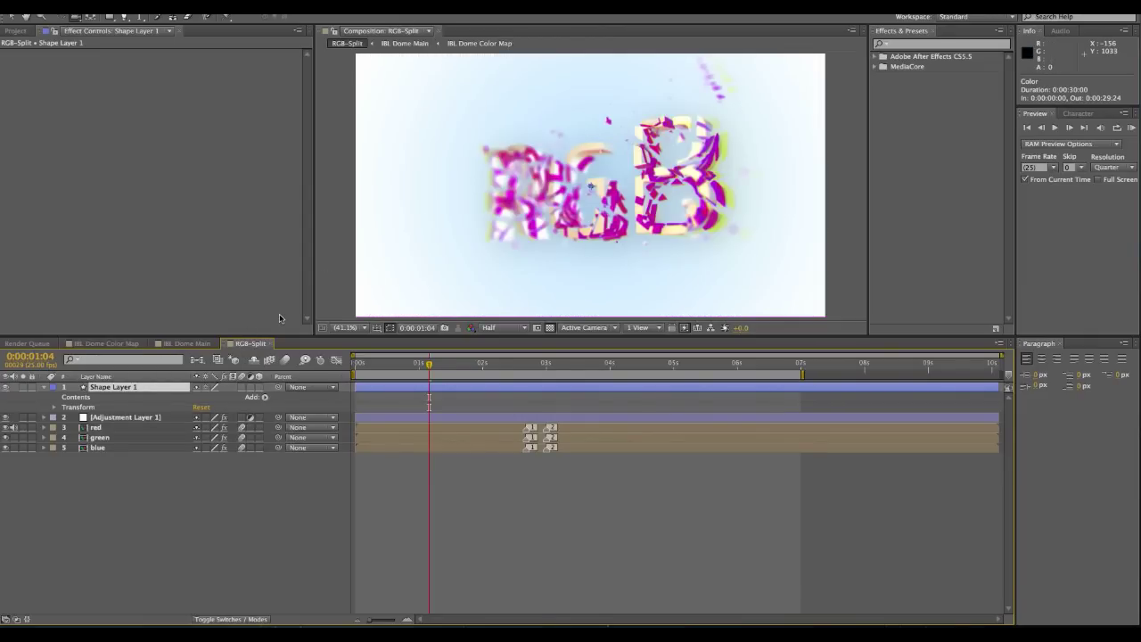
pyautogui.moveTo(509, 364); pyautogui.dragTo(549, 364)
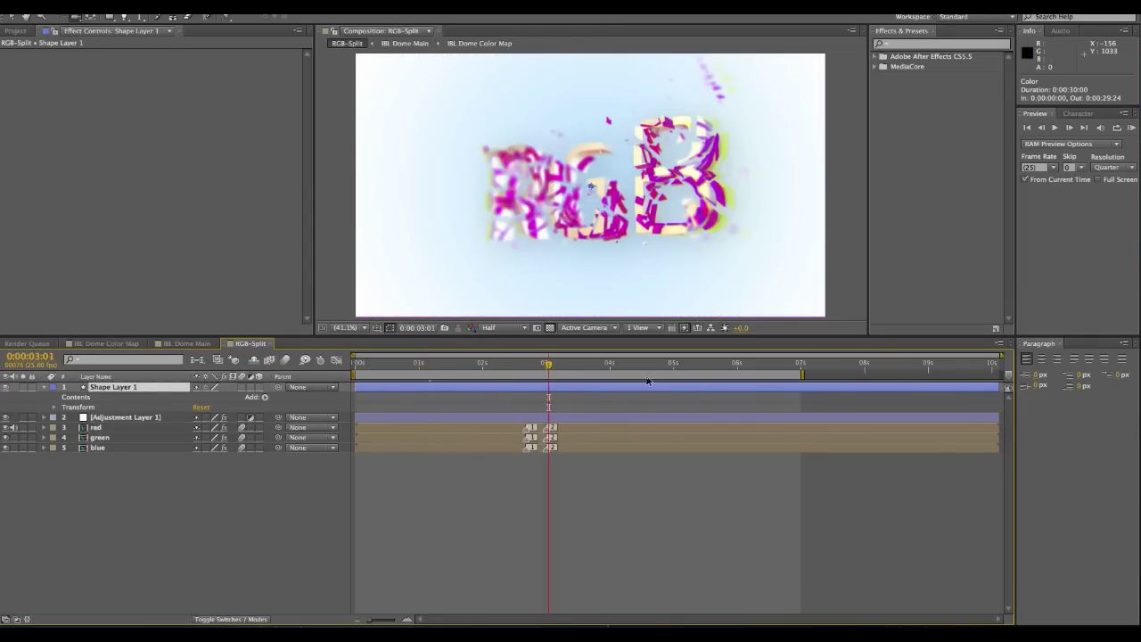
pyautogui.click(658, 364)
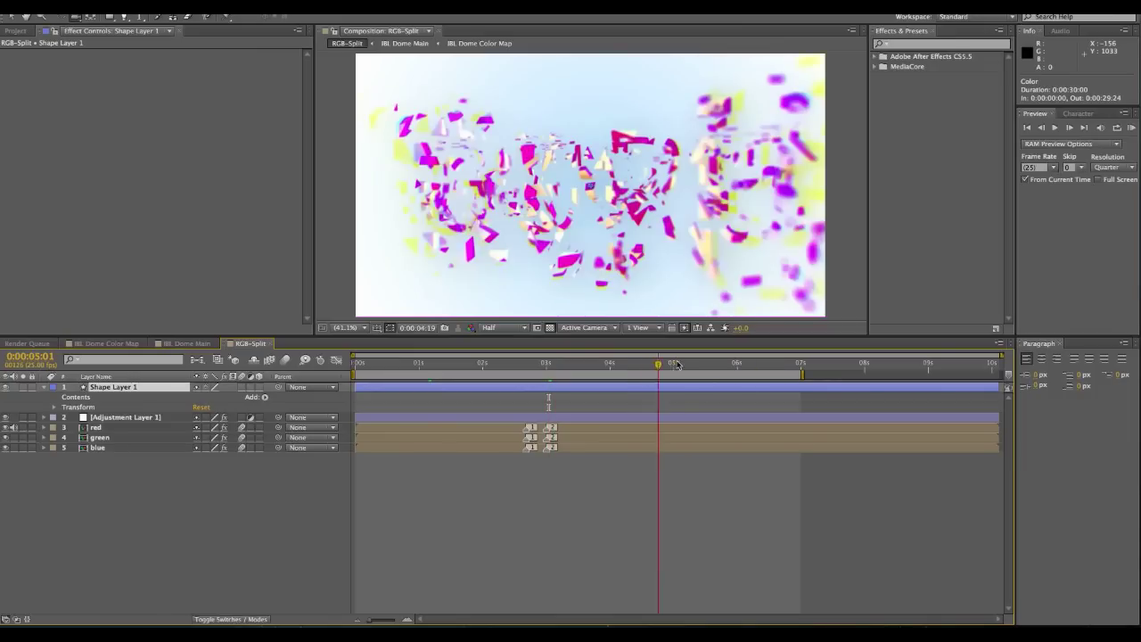
pyautogui.click(676, 363)
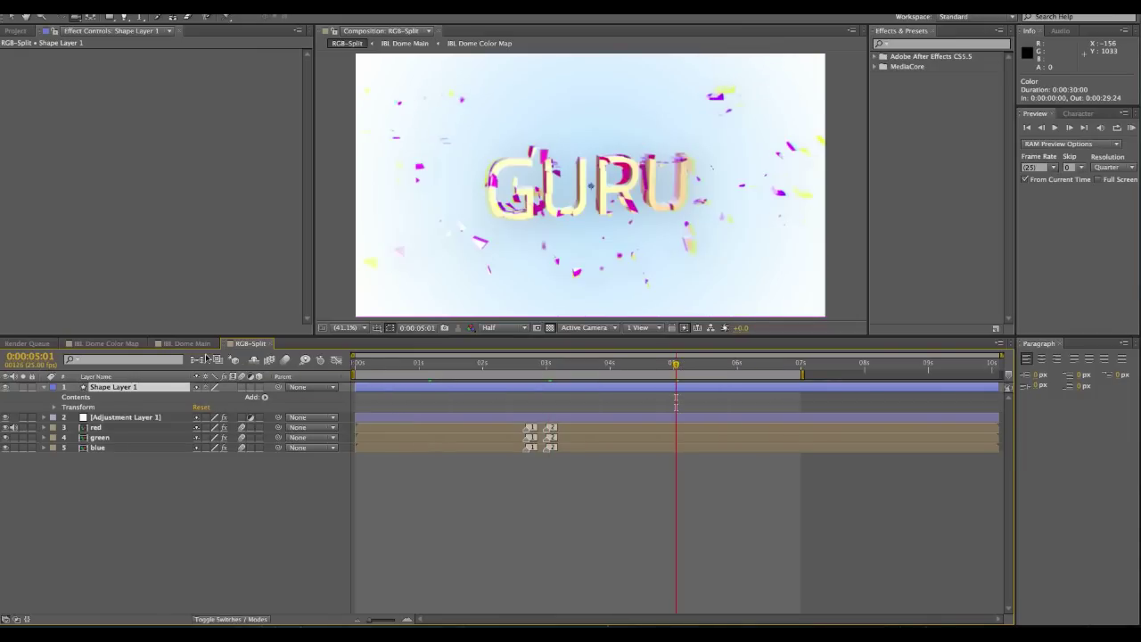
pyautogui.click(189, 343)
pyautogui.moveTo(682, 363); pyautogui.dragTo(630, 364)
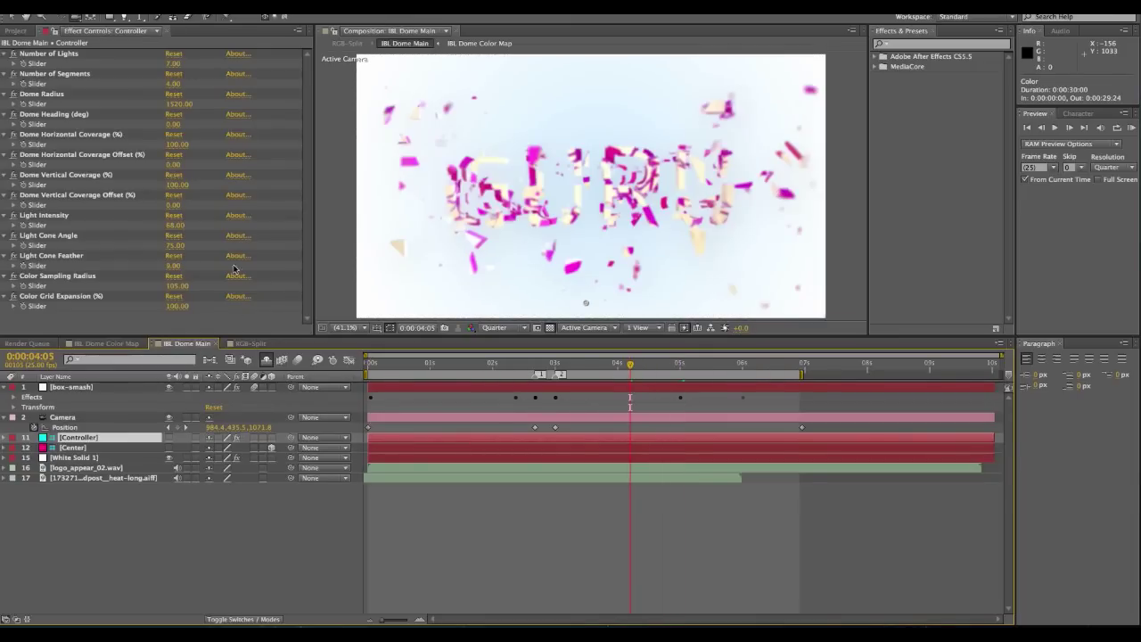
# Undo the Colorama palette change in IBL Dome Color Map and compare the color map with IBL Dome Main.
pyautogui.click(98, 344)
pyautogui.hotkey('ctrl', 'z')
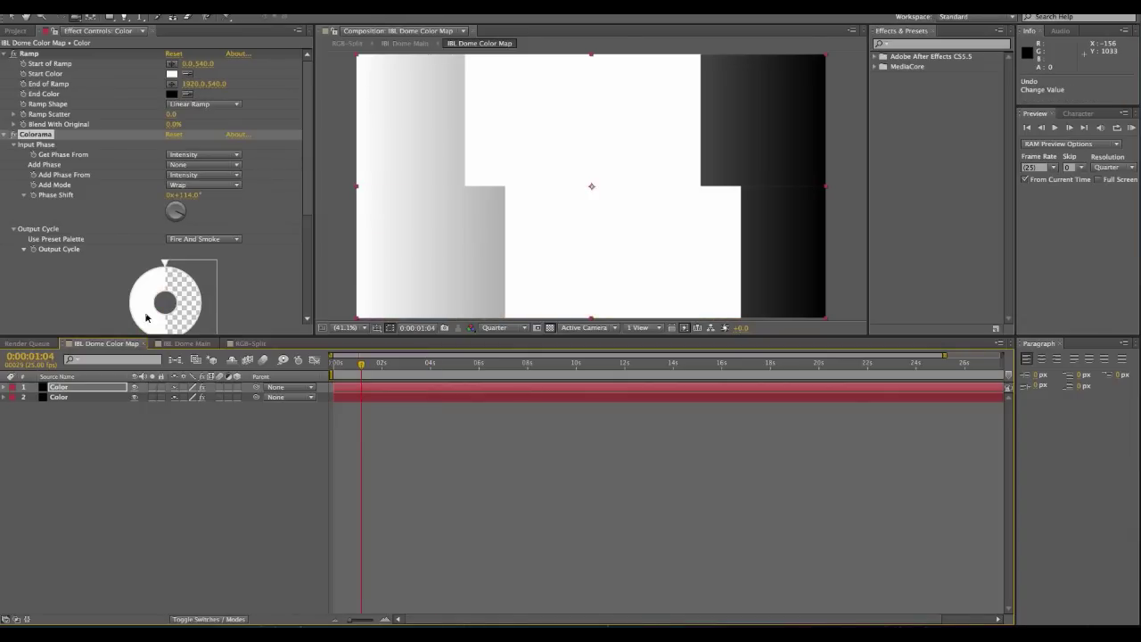
pyautogui.click(189, 344)
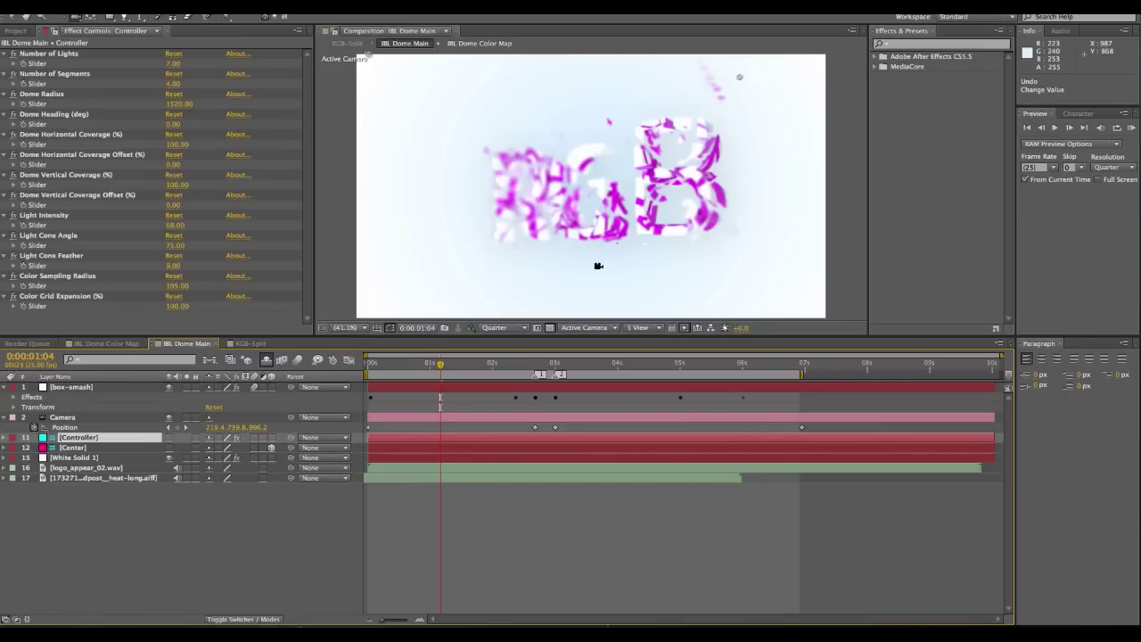
pyautogui.click(107, 344)
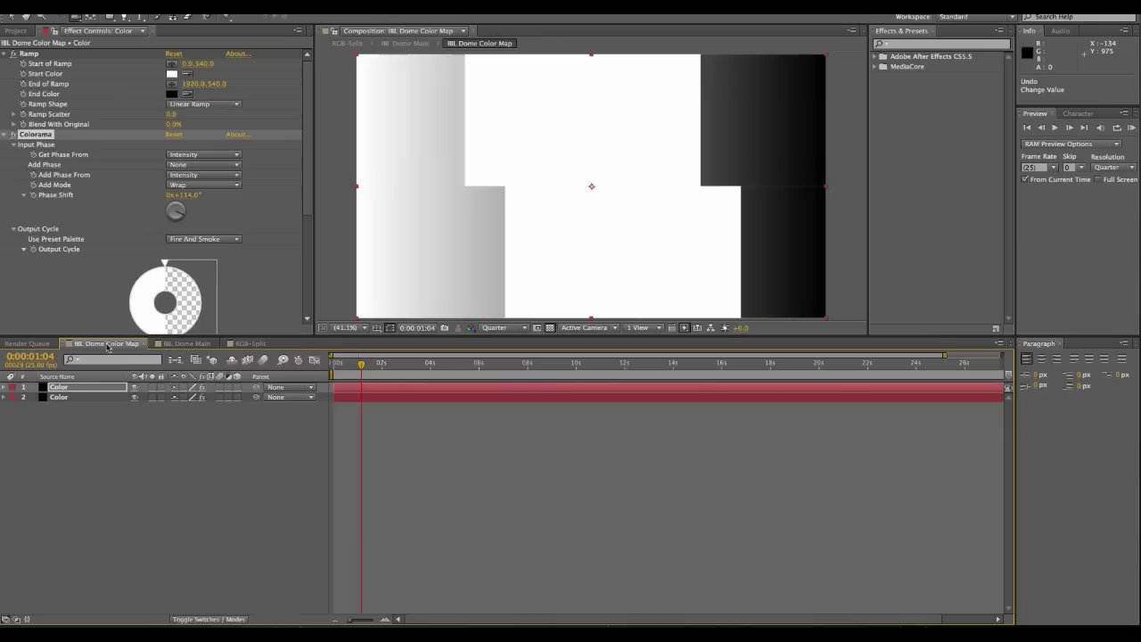
pyautogui.click(191, 344)
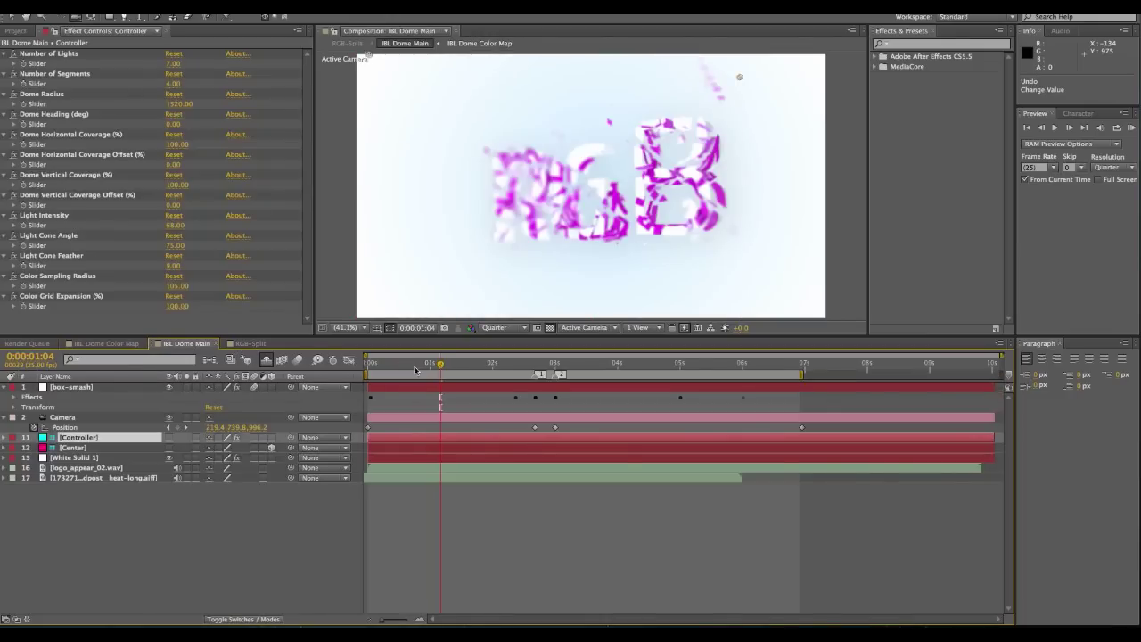
# Preview IBL Dome Main at 0:00:03:24 and 0:00:04:17, and examine the Ramp settings of White Solid 1.
pyautogui.moveTo(413, 363); pyautogui.dragTo(606, 375)
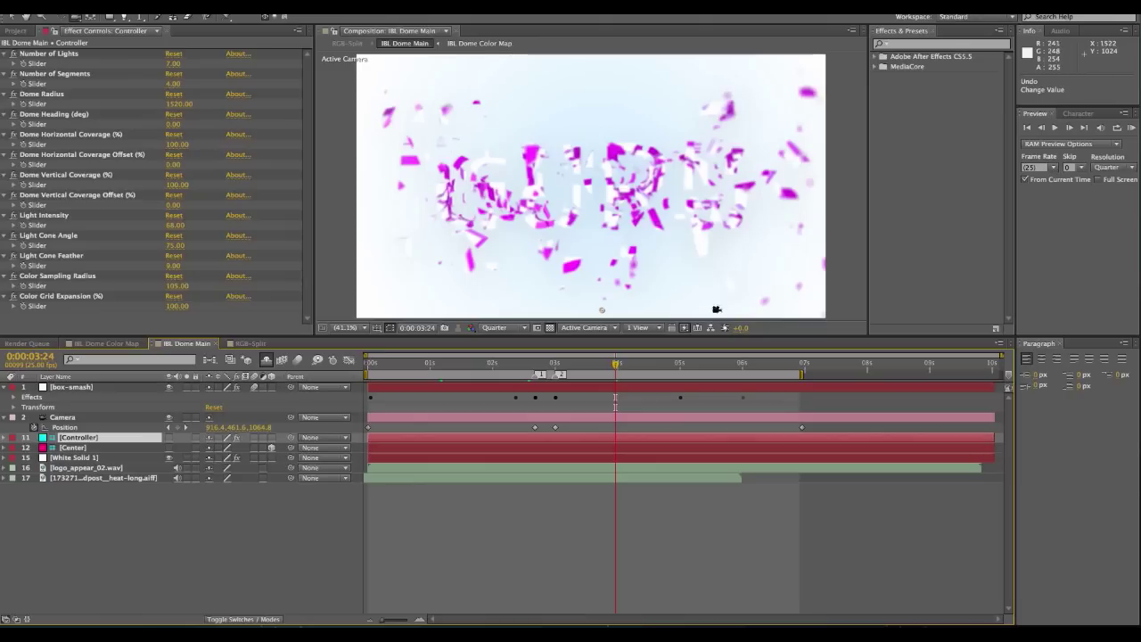
pyautogui.moveTo(648, 364); pyautogui.dragTo(661, 363)
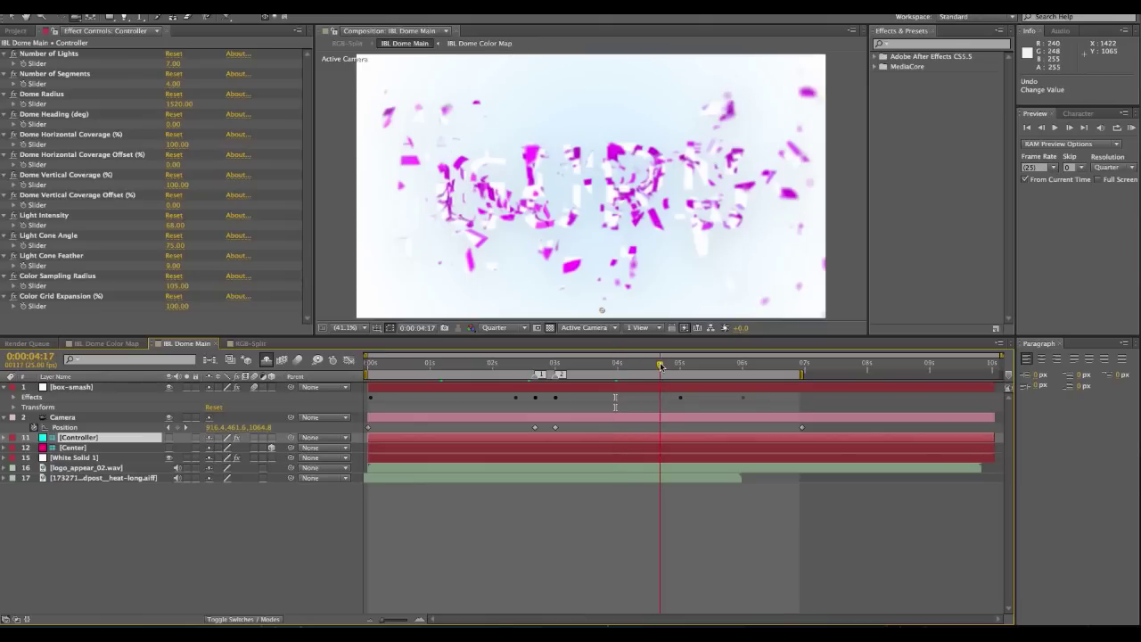
pyautogui.click(94, 459)
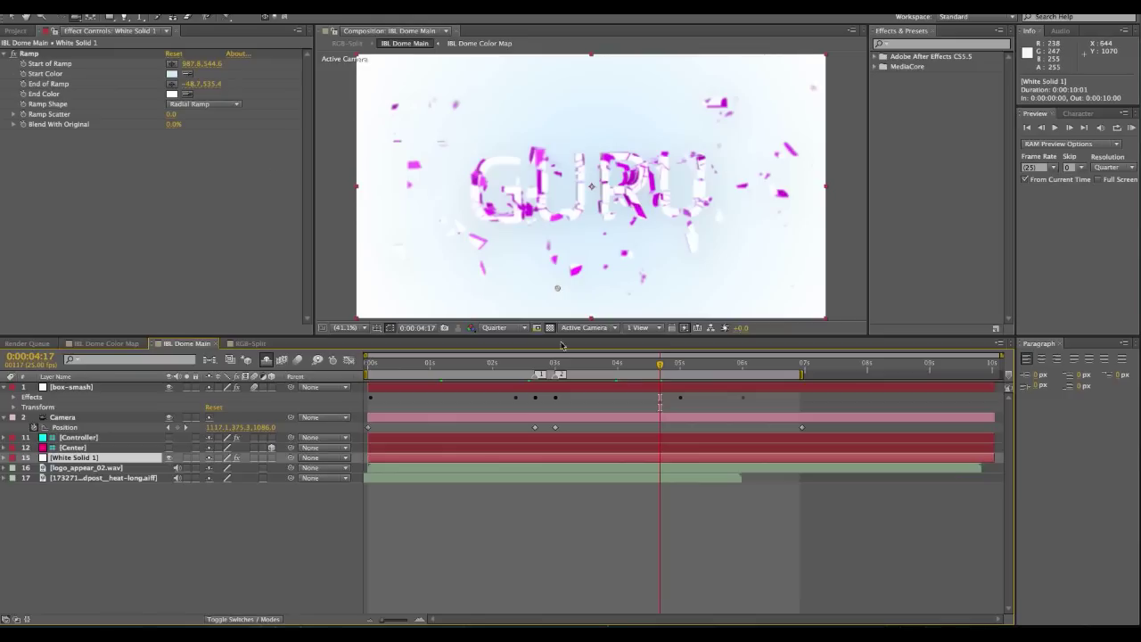
pyautogui.moveTo(709, 372)
pyautogui.mouseDown()
pyautogui.moveTo(720, 372)
pyautogui.moveTo(705, 376)
pyautogui.mouseUp()
# Reveal the audio waveform of logo_appear_02.wav and move the current time to 0:00:01:20.
pyautogui.click(66, 468)
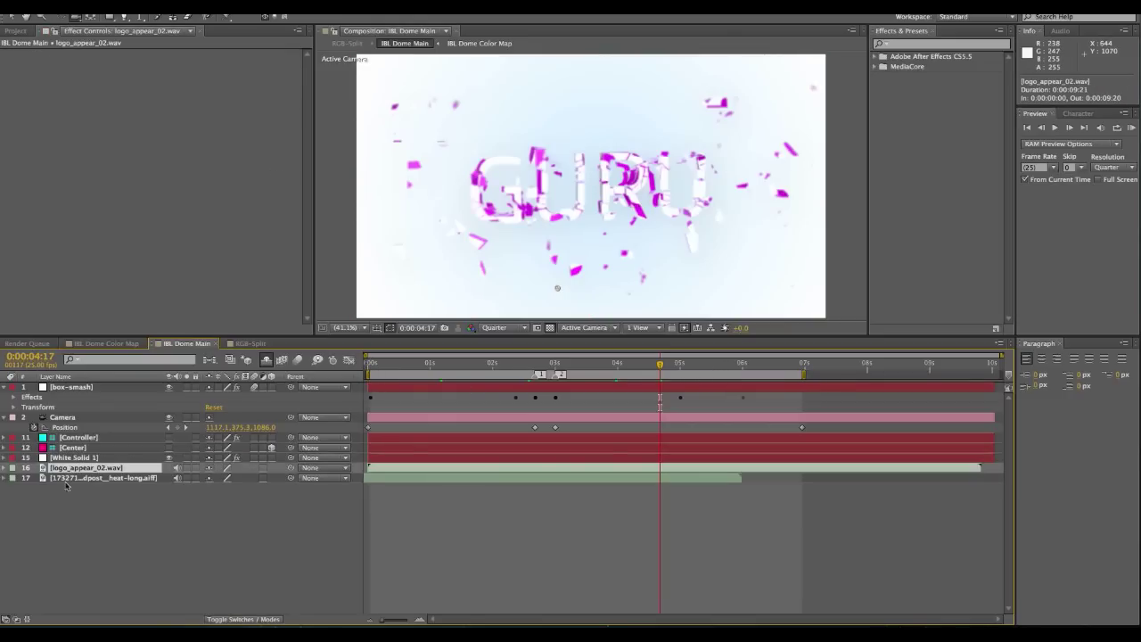
pyautogui.press('l')
pyautogui.press('l')
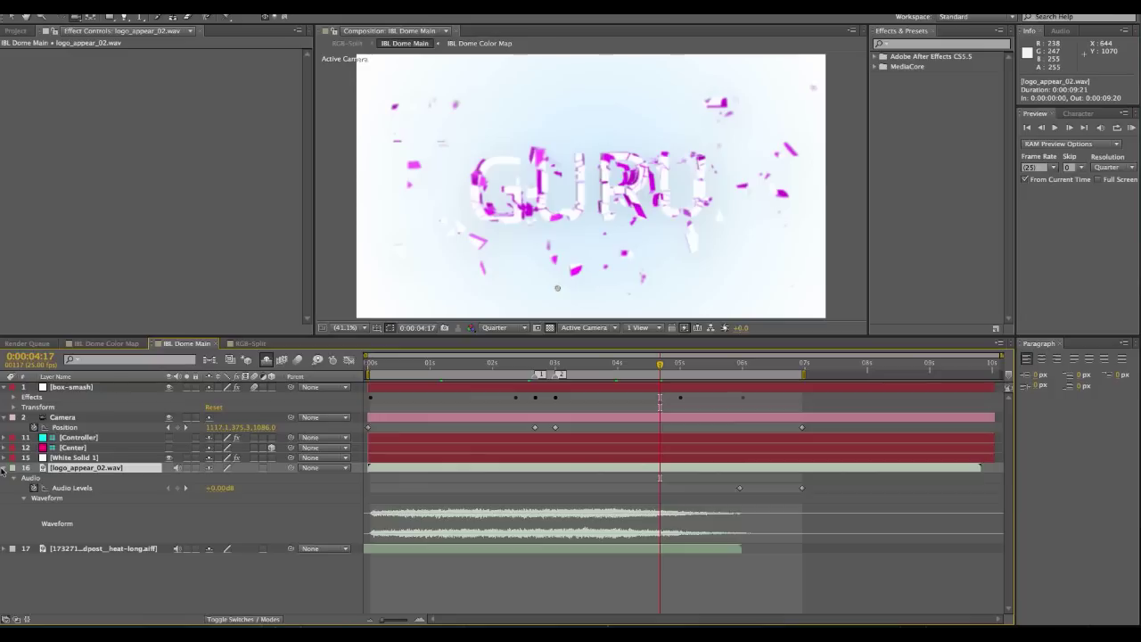
pyautogui.moveTo(491, 365); pyautogui.dragTo(479, 364)
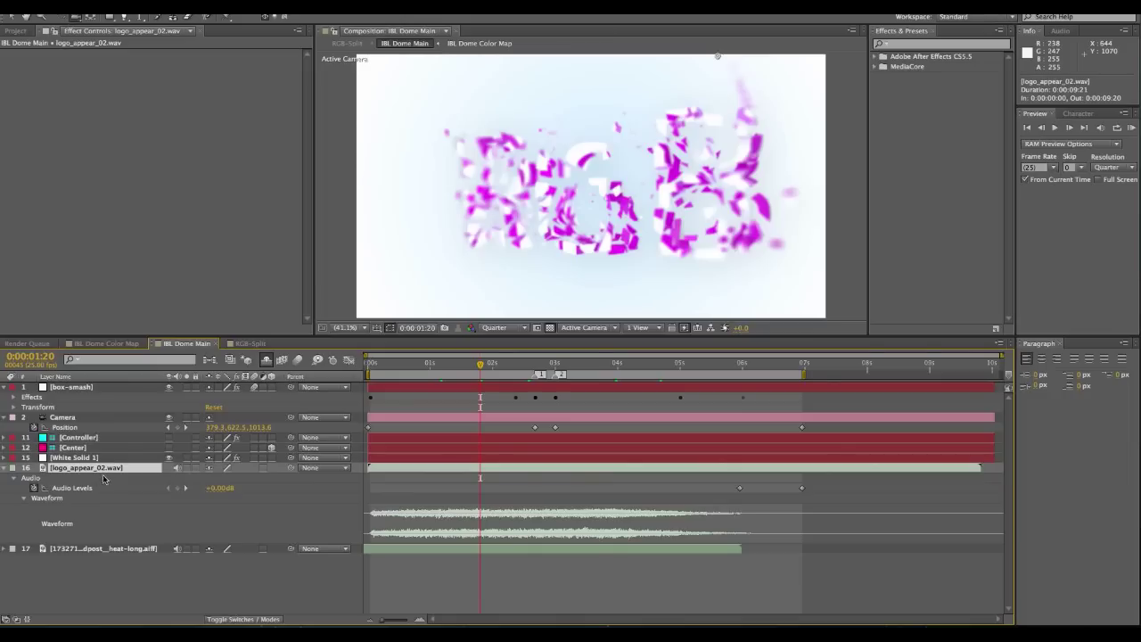
# Collapse logo_appear_02.wav, reveal the heat-long.aiff layer's Audio Levels and waveform, and check the explosion sound through 0:00:02:20.
pyautogui.click(112, 549)
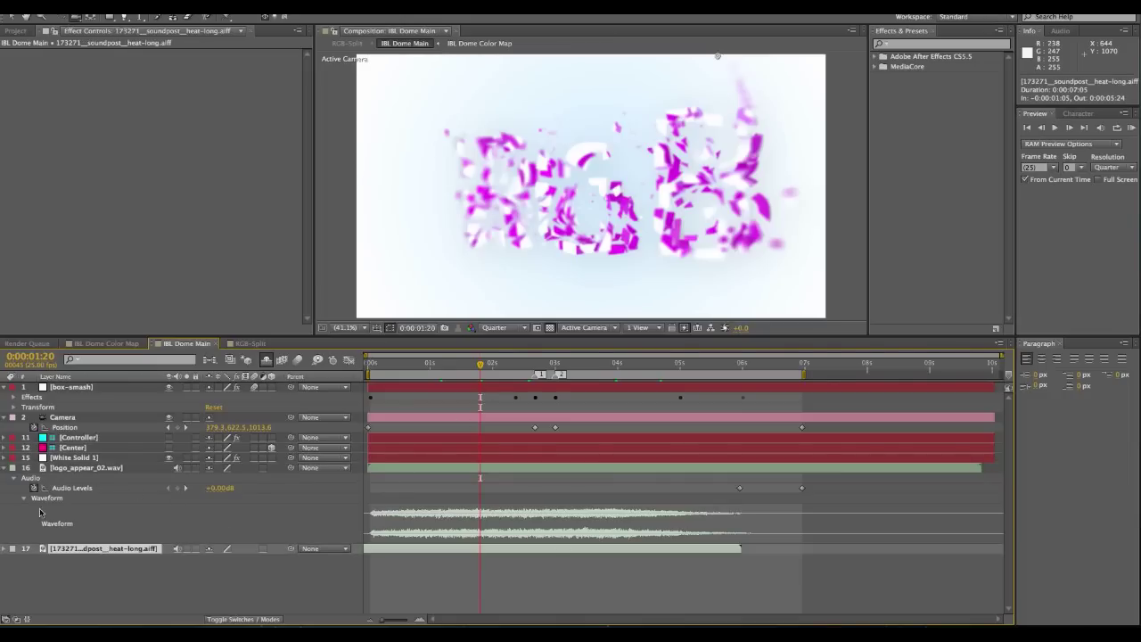
pyautogui.click(4, 468)
pyautogui.click(3, 479)
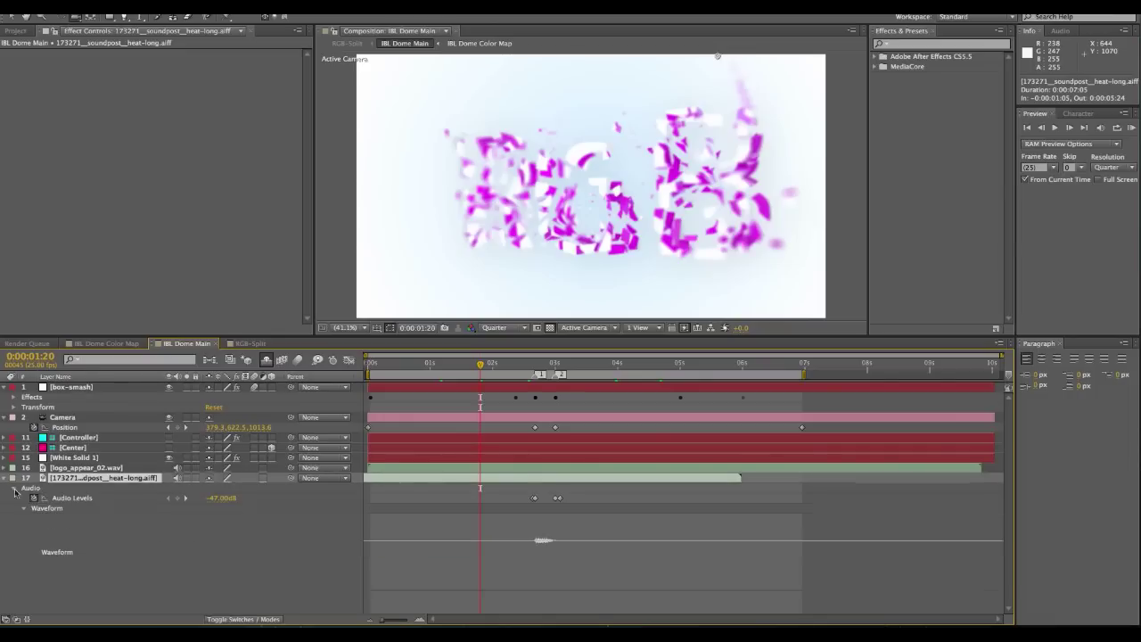
pyautogui.moveTo(501, 365); pyautogui.dragTo(541, 370)
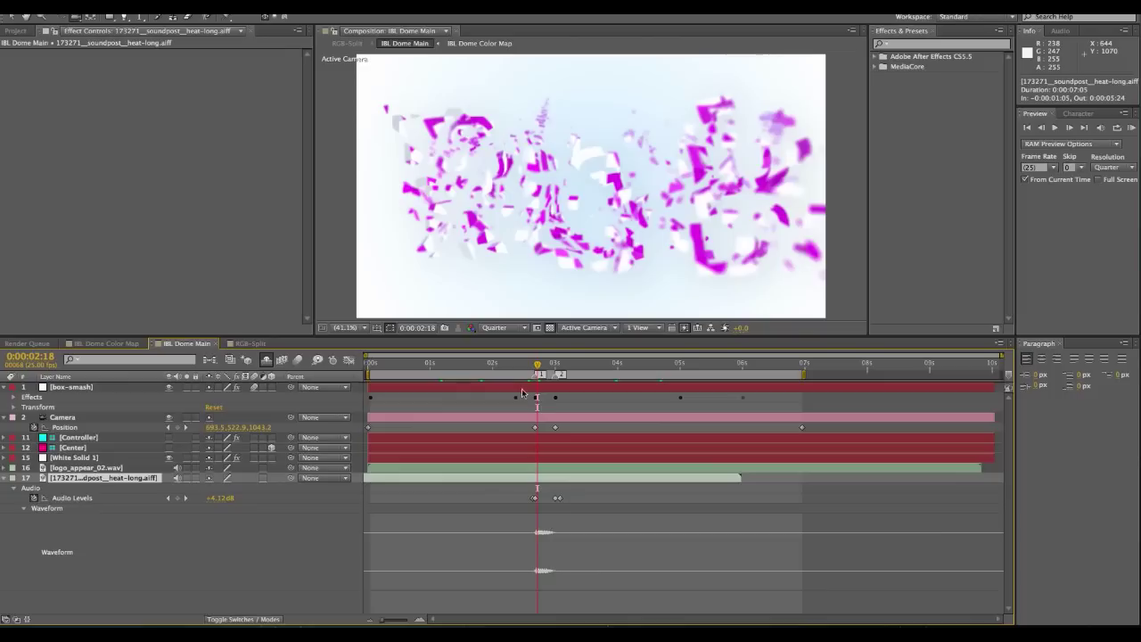
pyautogui.moveTo(536, 370); pyautogui.dragTo(544, 370)
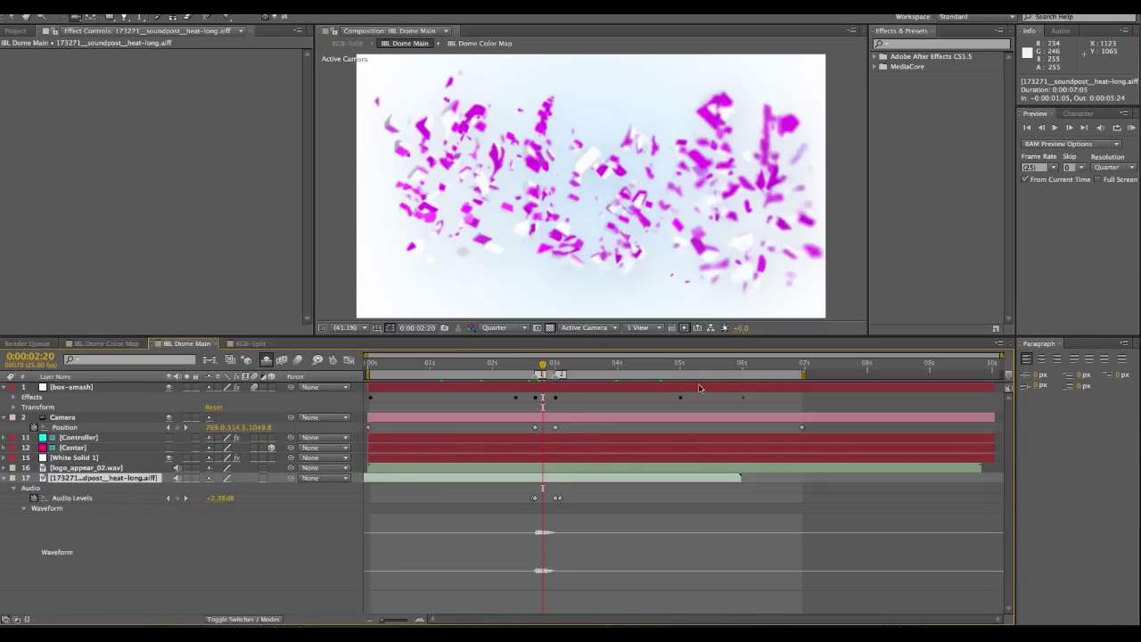
# In the RGB-Split composition, examine Adjustment Layer 1's Levels effect and the red layer's channel effects.
pyautogui.click(253, 344)
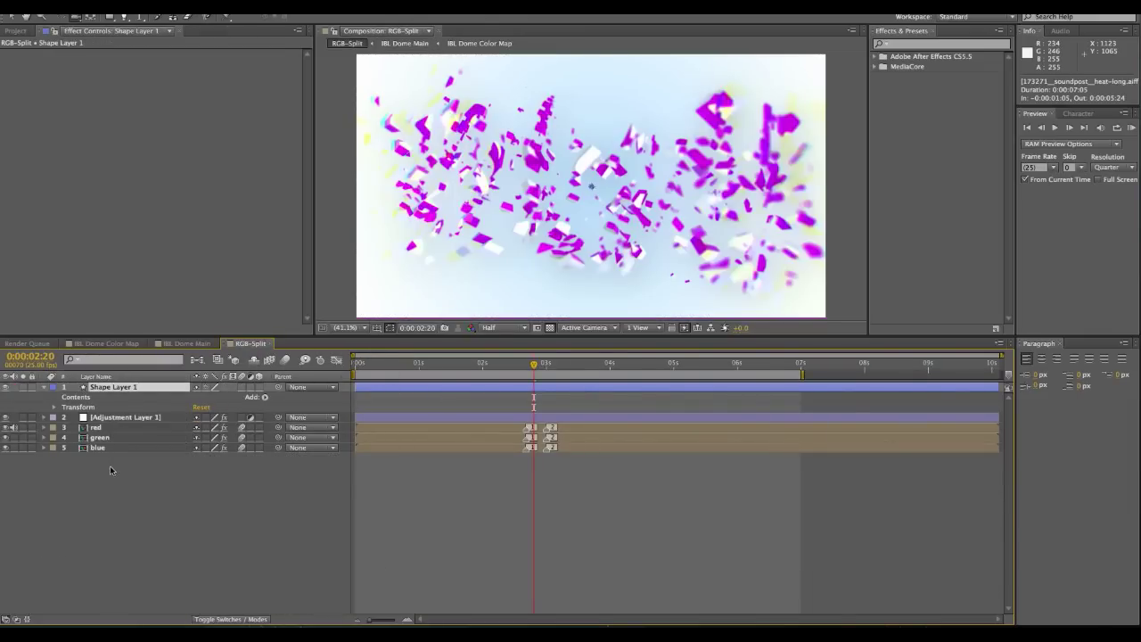
pyautogui.click(120, 419)
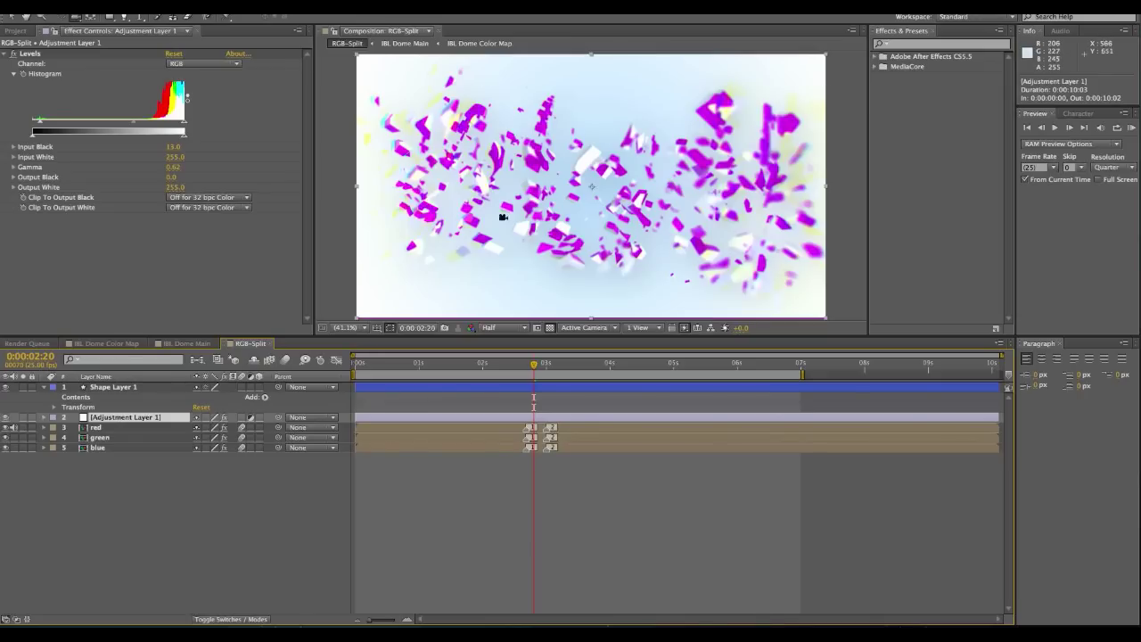
pyautogui.click(120, 428)
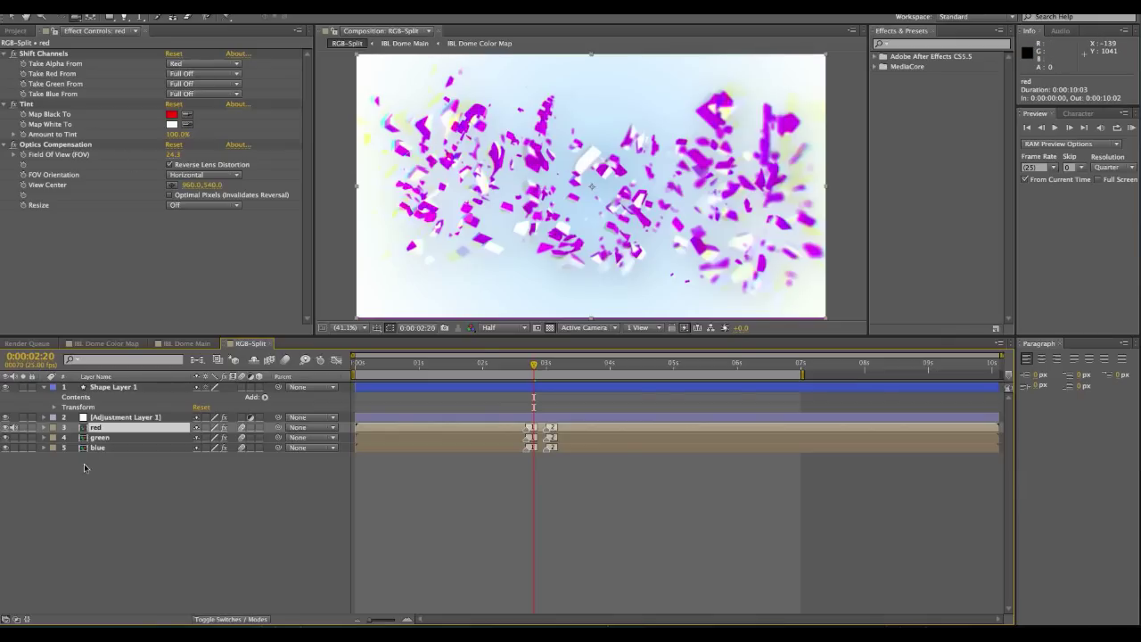
# Adjust the Optics Compensation Field Of View on the red layer, and set it to about 65 on the blue layer.
pyautogui.click(170, 163)
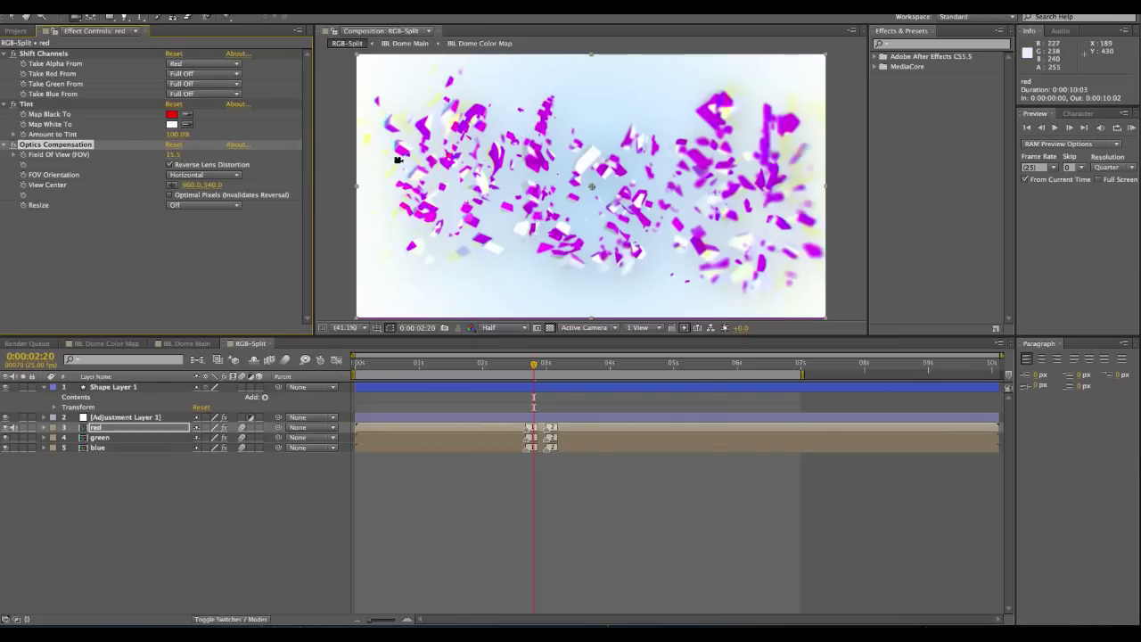
pyautogui.moveTo(173, 155); pyautogui.dragTo(212, 156)
pyautogui.click(97, 448)
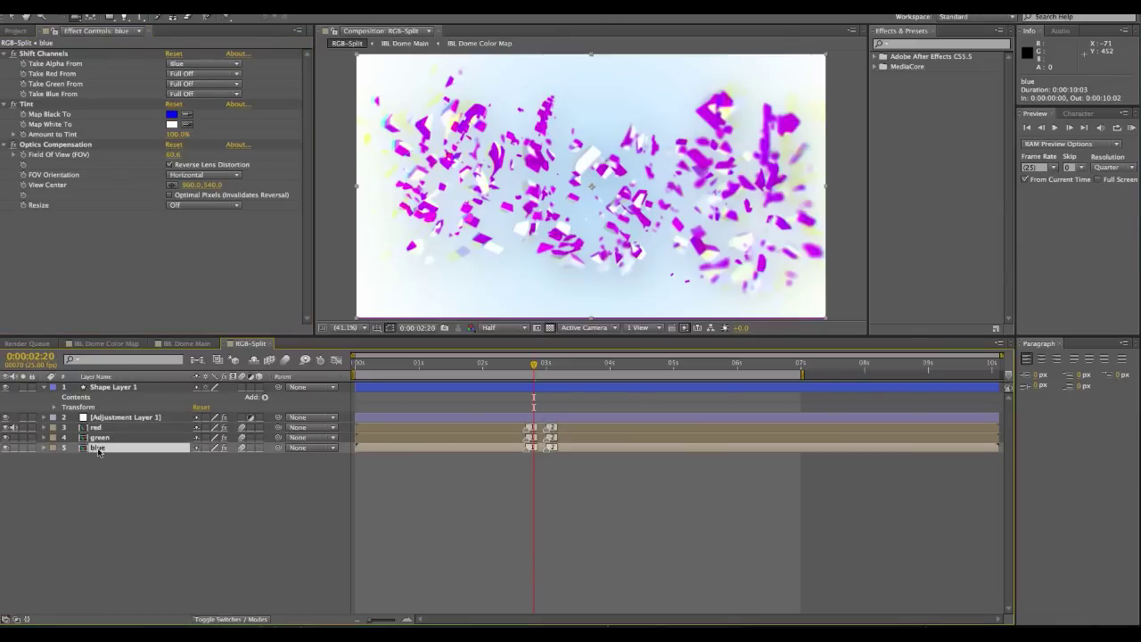
pyautogui.click(170, 164)
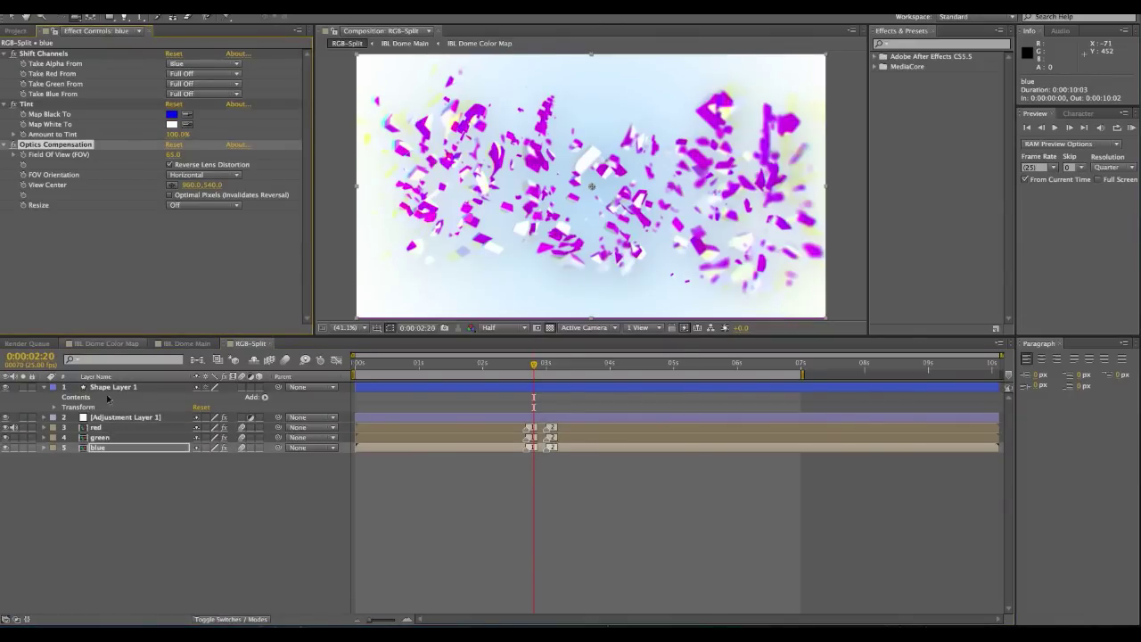
# Copy the blue layer's Optics Compensation effect to the green layer and set its Field Of View to about 60.3.
pyautogui.click(101, 438)
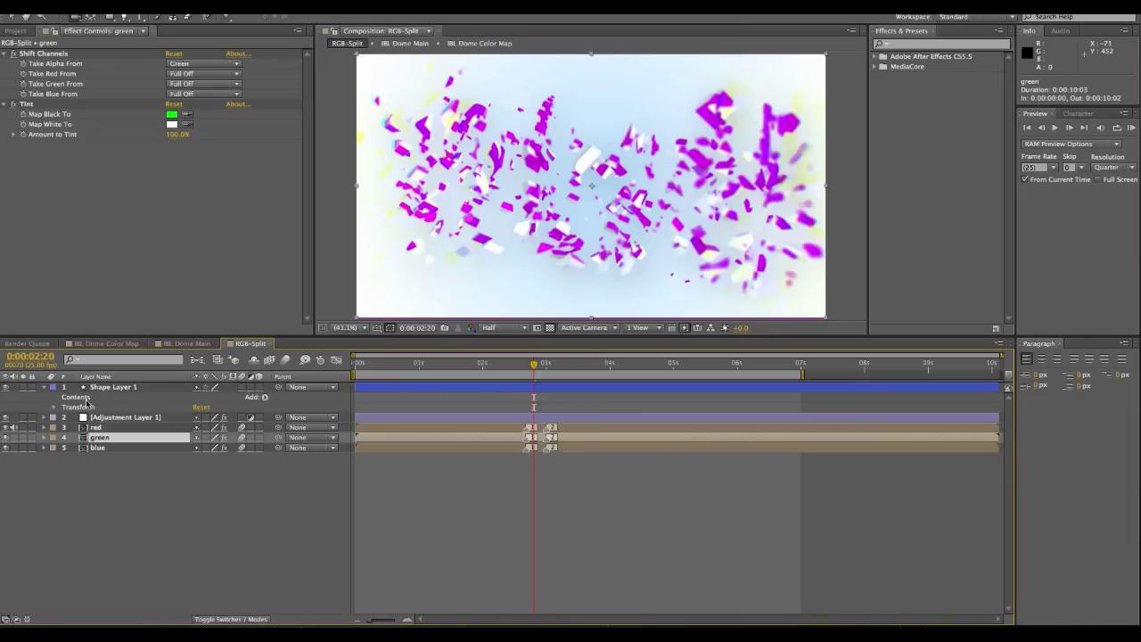
pyautogui.click(94, 447)
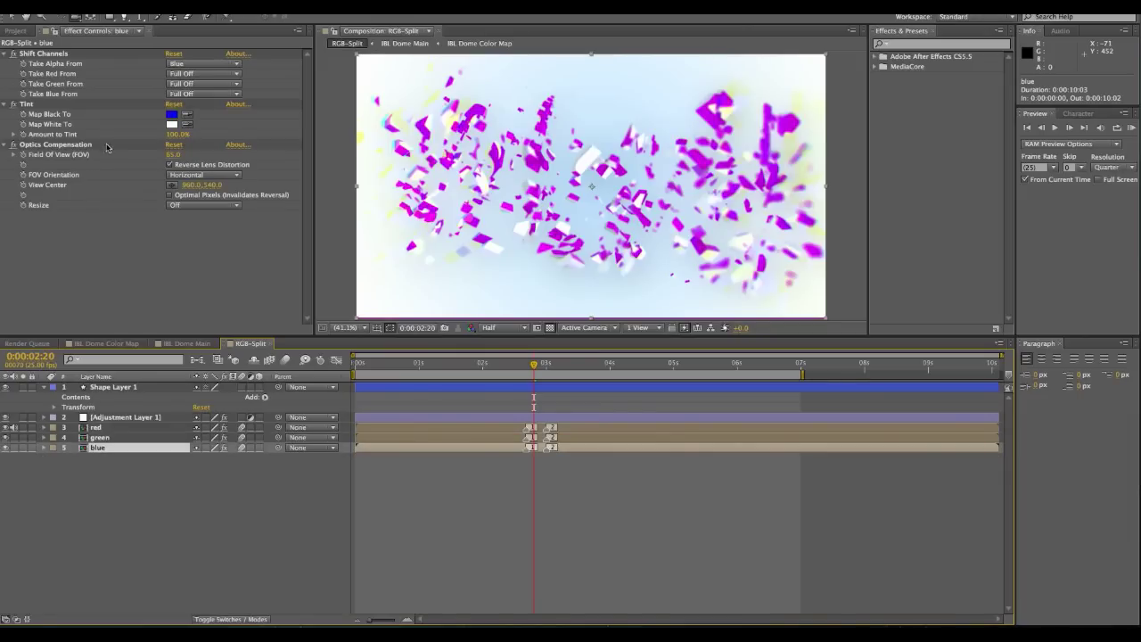
pyautogui.click(54, 145)
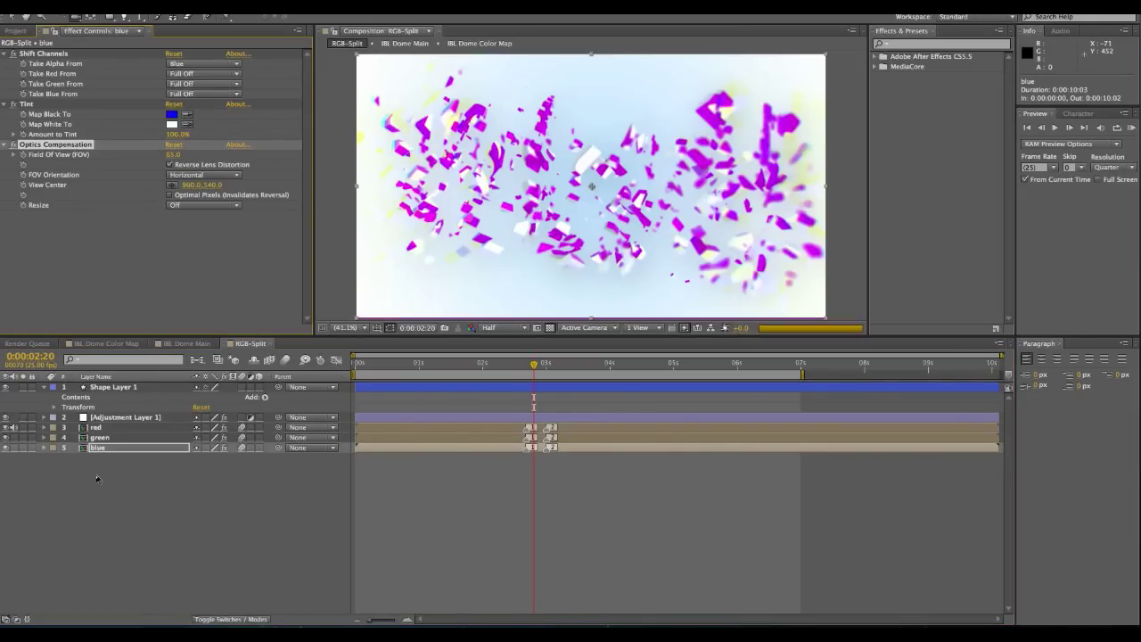
pyautogui.click(99, 437)
pyautogui.hotkey('ctrl', 'v')
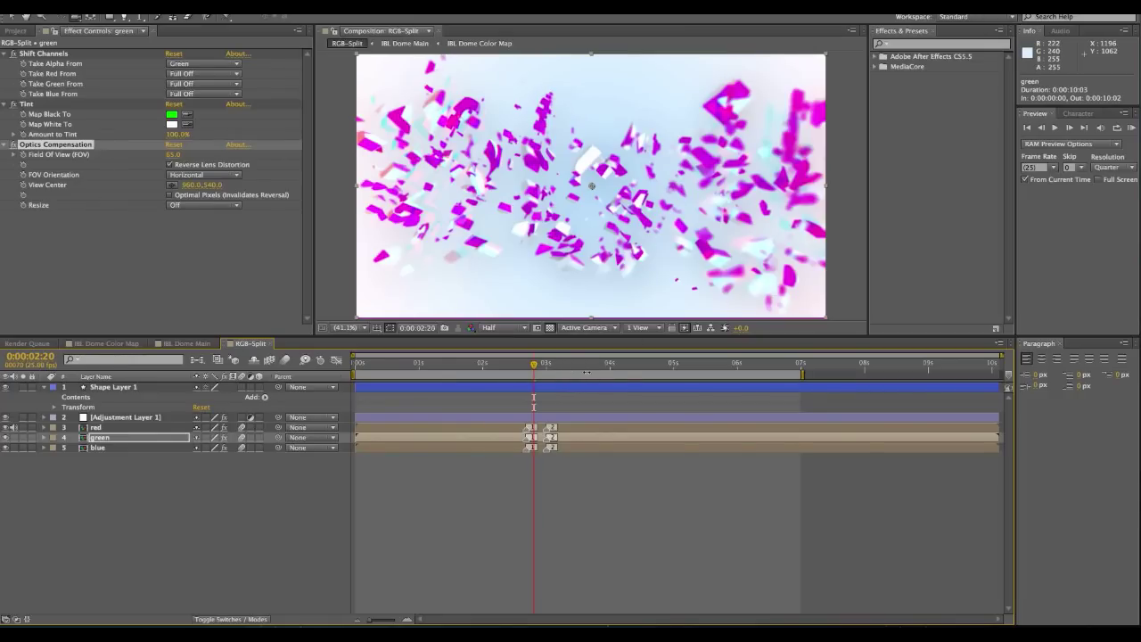
pyautogui.click(172, 154)
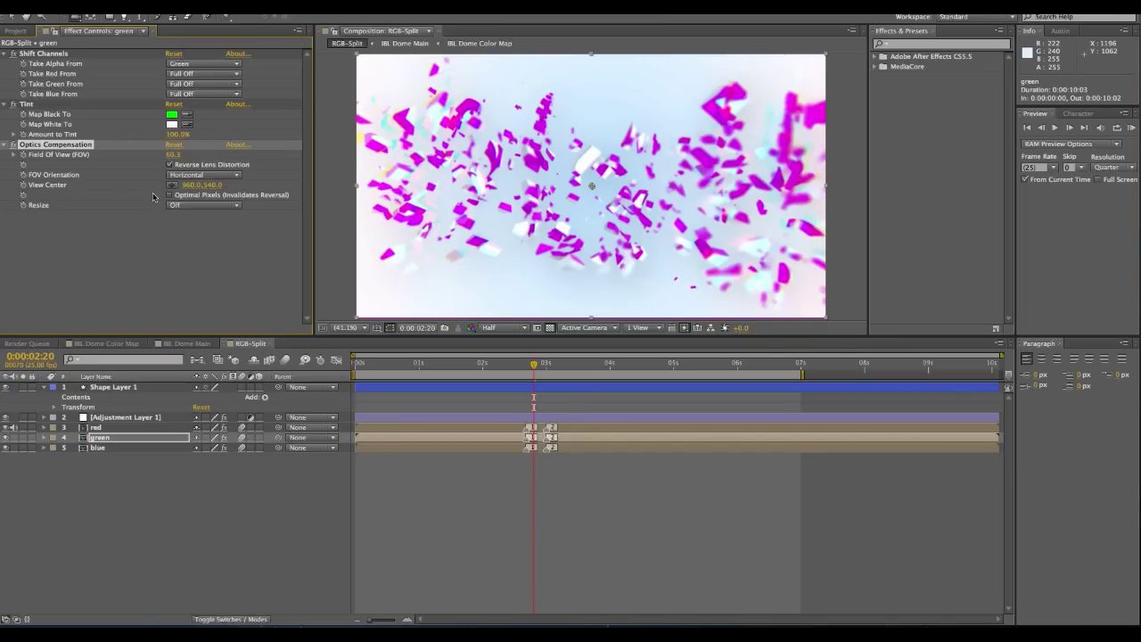
# Check the RGB-split lens distortion in the RGB-Split composition at 0:00:00:18, 0:00:03:21 and 0:00:05:04.
pyautogui.click(447, 364)
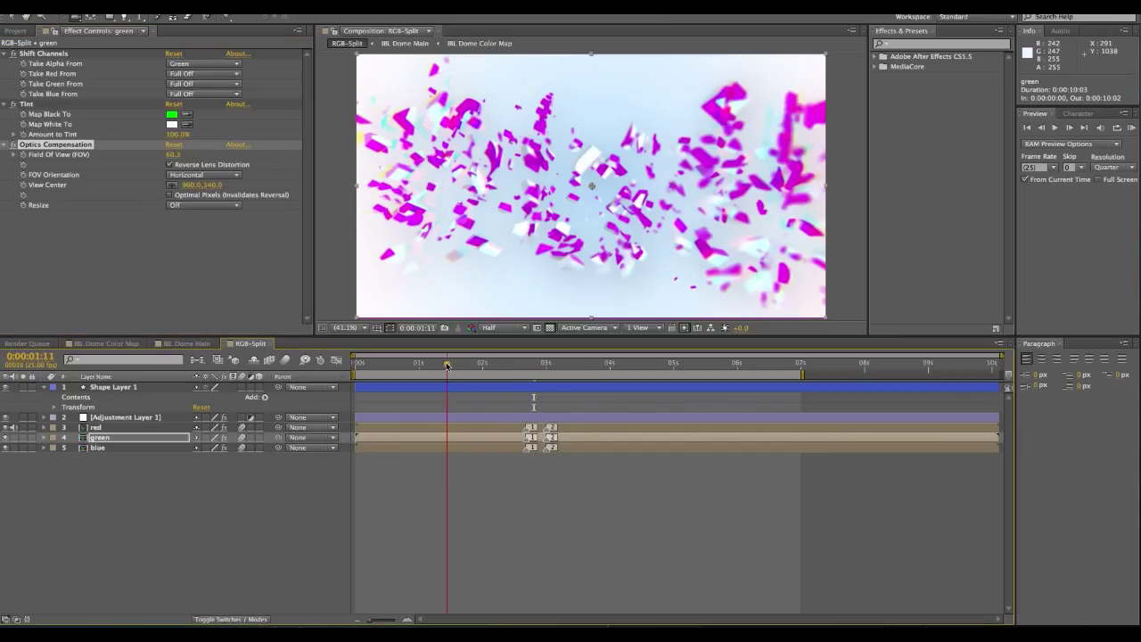
pyautogui.click(401, 364)
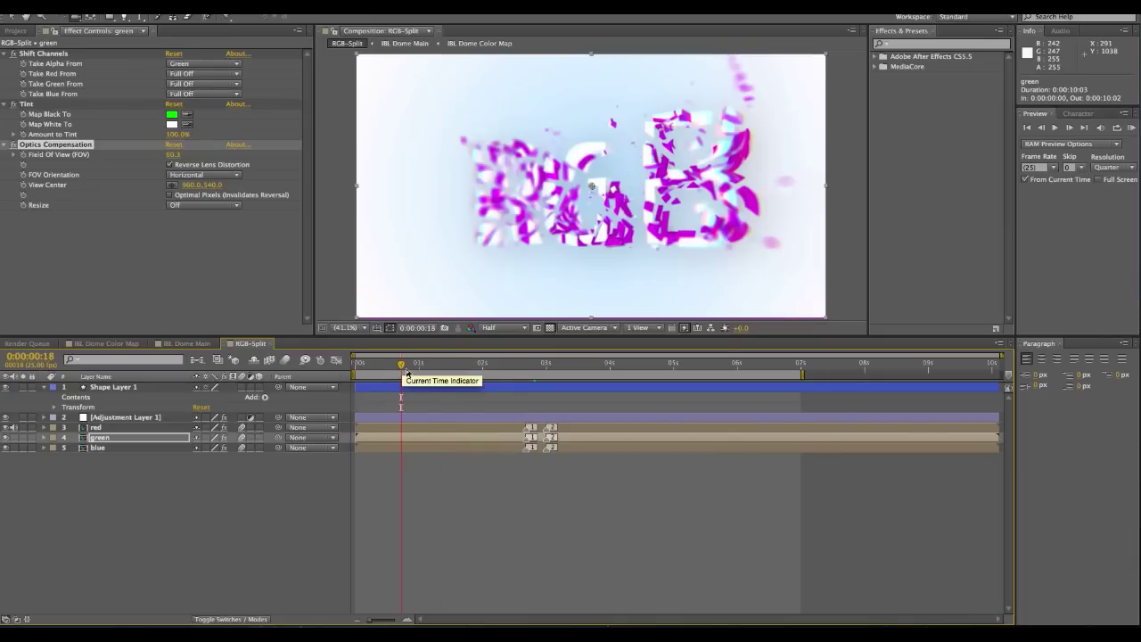
pyautogui.click(599, 364)
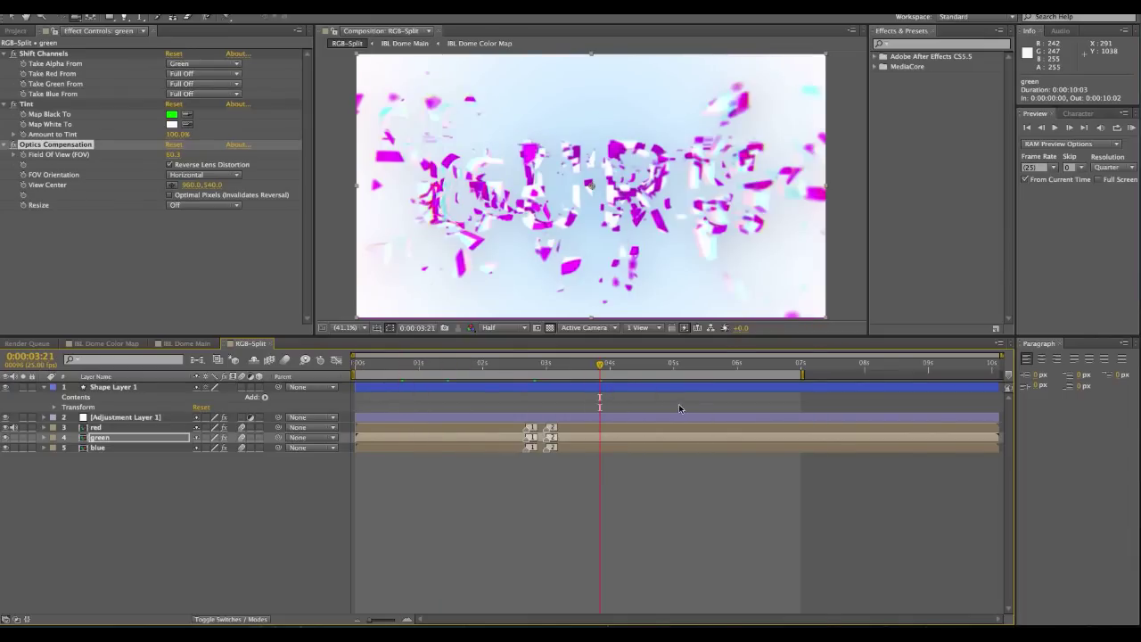
pyautogui.click(683, 364)
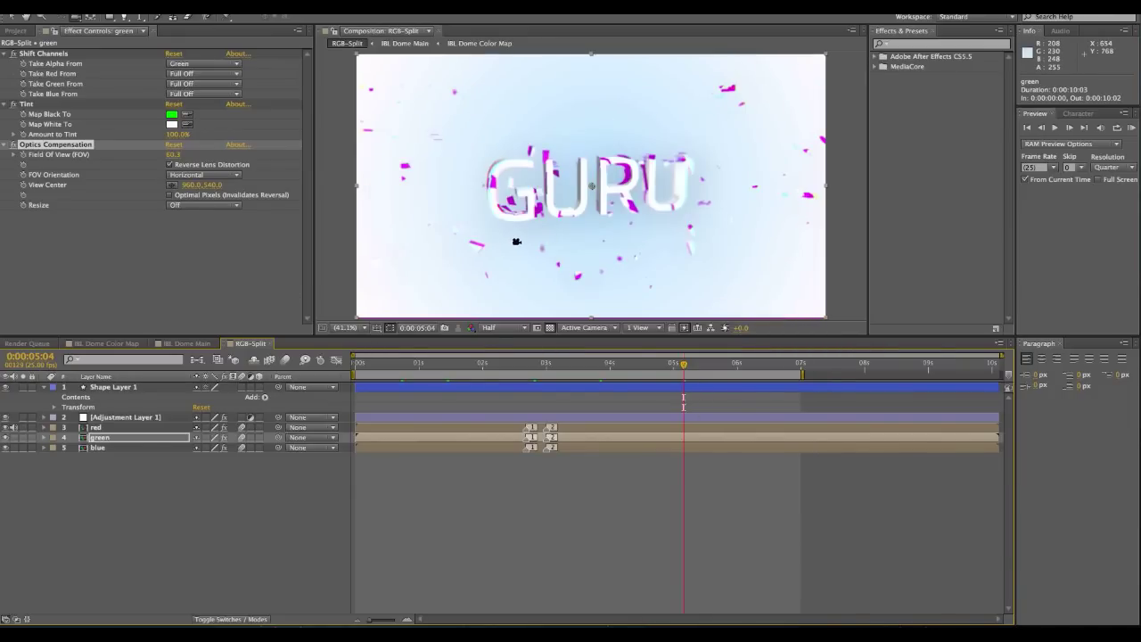
# Compare the original IBL Dome Main frame with the distorted RGB-Split frame at 0:00:05:04, with the blue layer selected in RGB-Split.
pyautogui.click(187, 344)
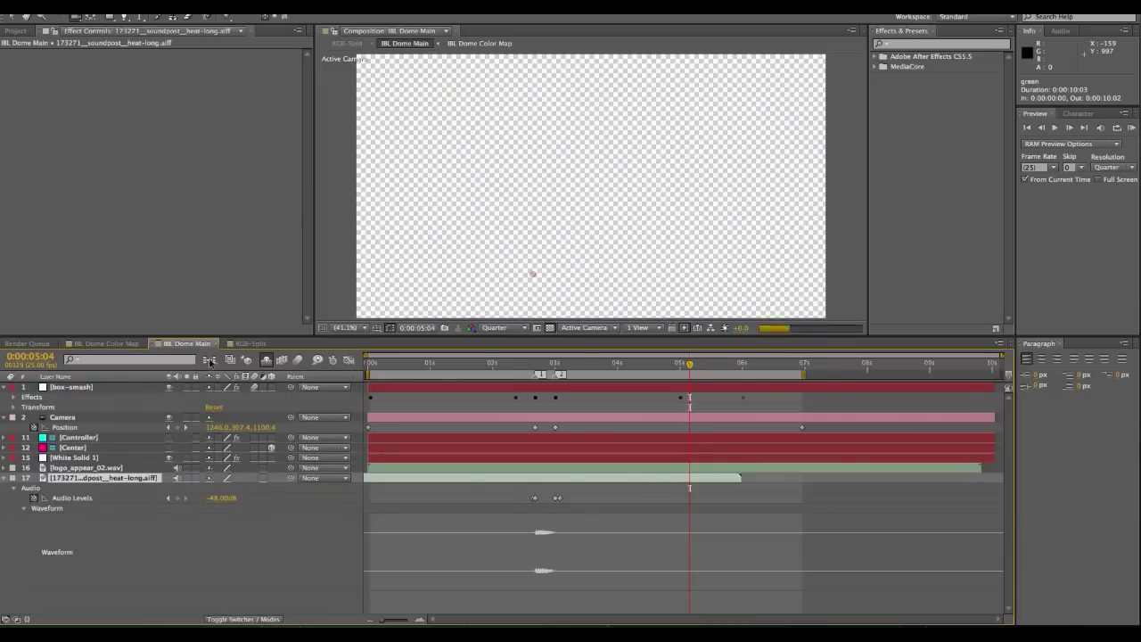
pyautogui.click(246, 344)
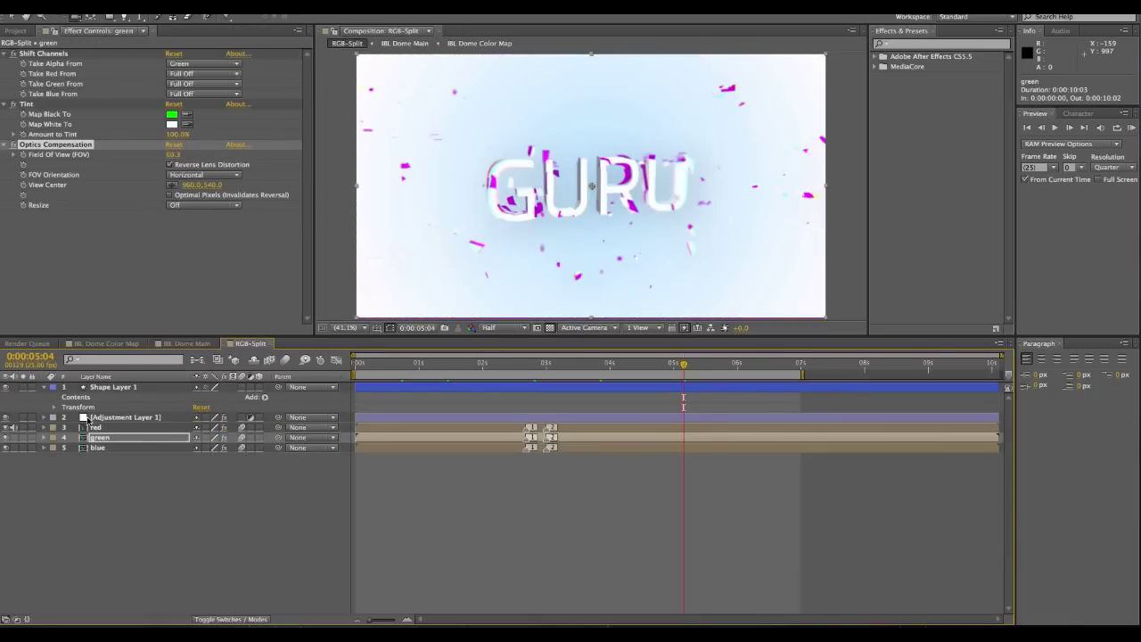
pyautogui.click(97, 447)
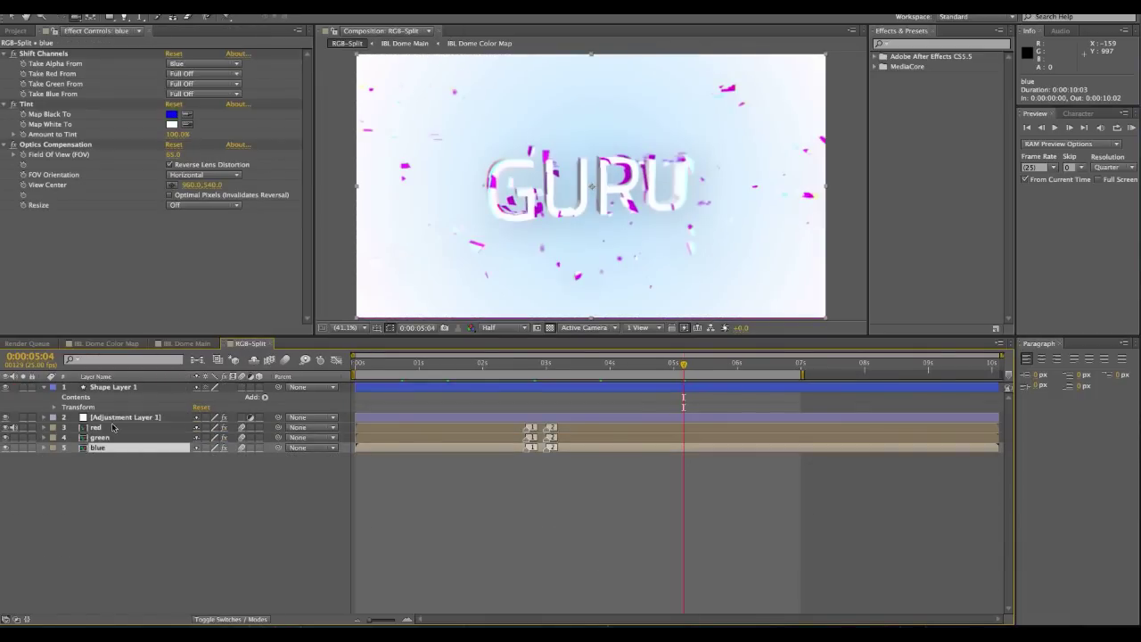
pyautogui.click(187, 344)
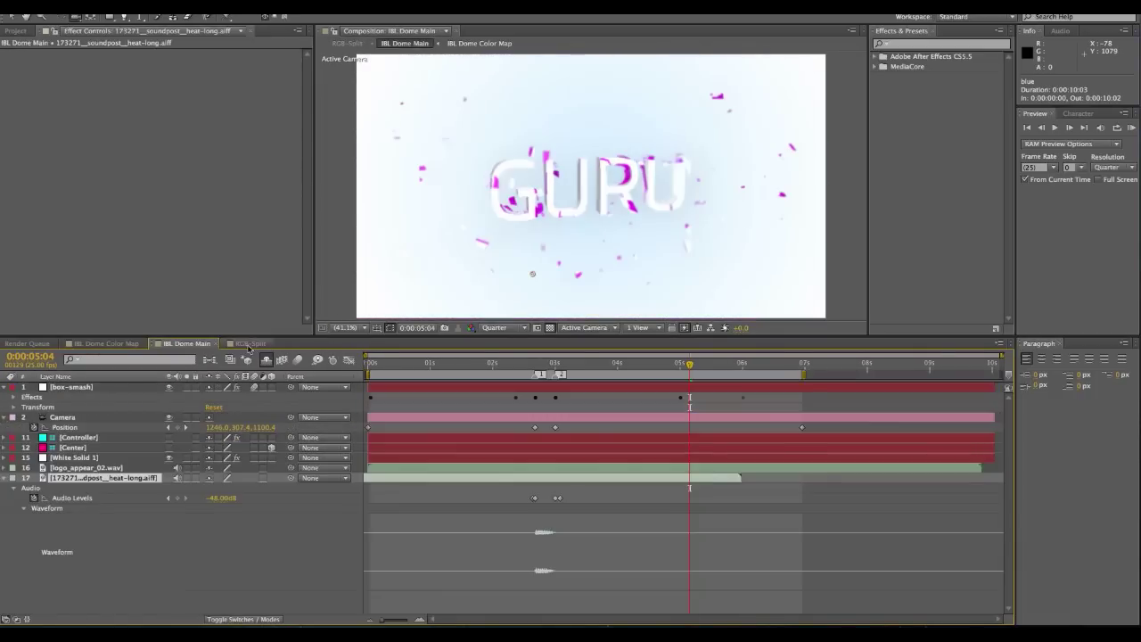
pyautogui.click(250, 345)
pyautogui.click(188, 345)
pyautogui.click(250, 344)
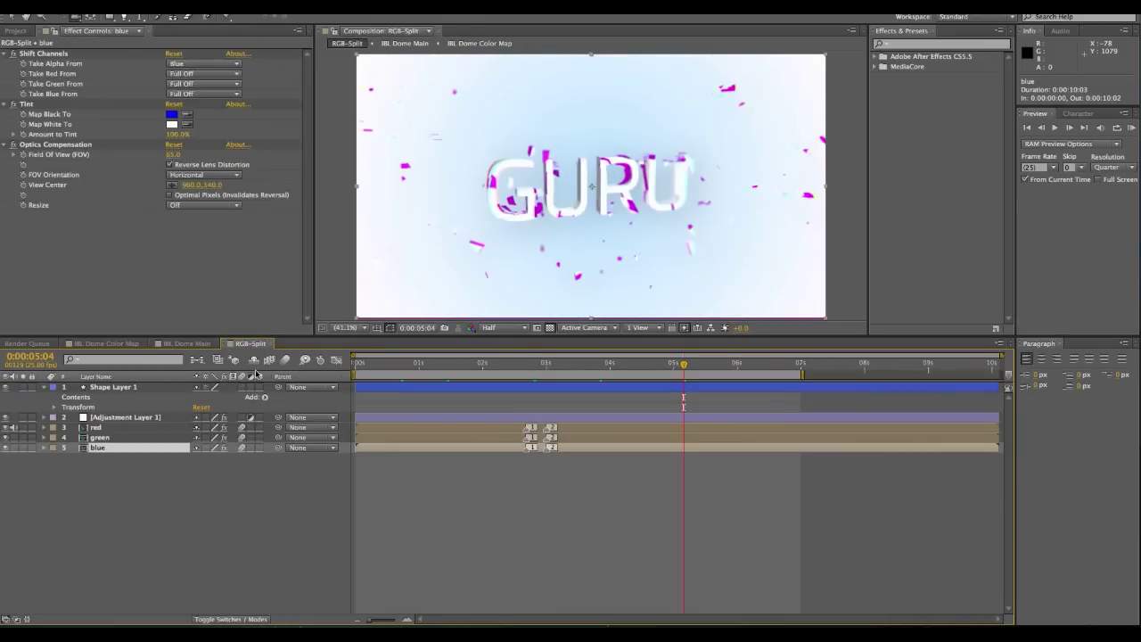